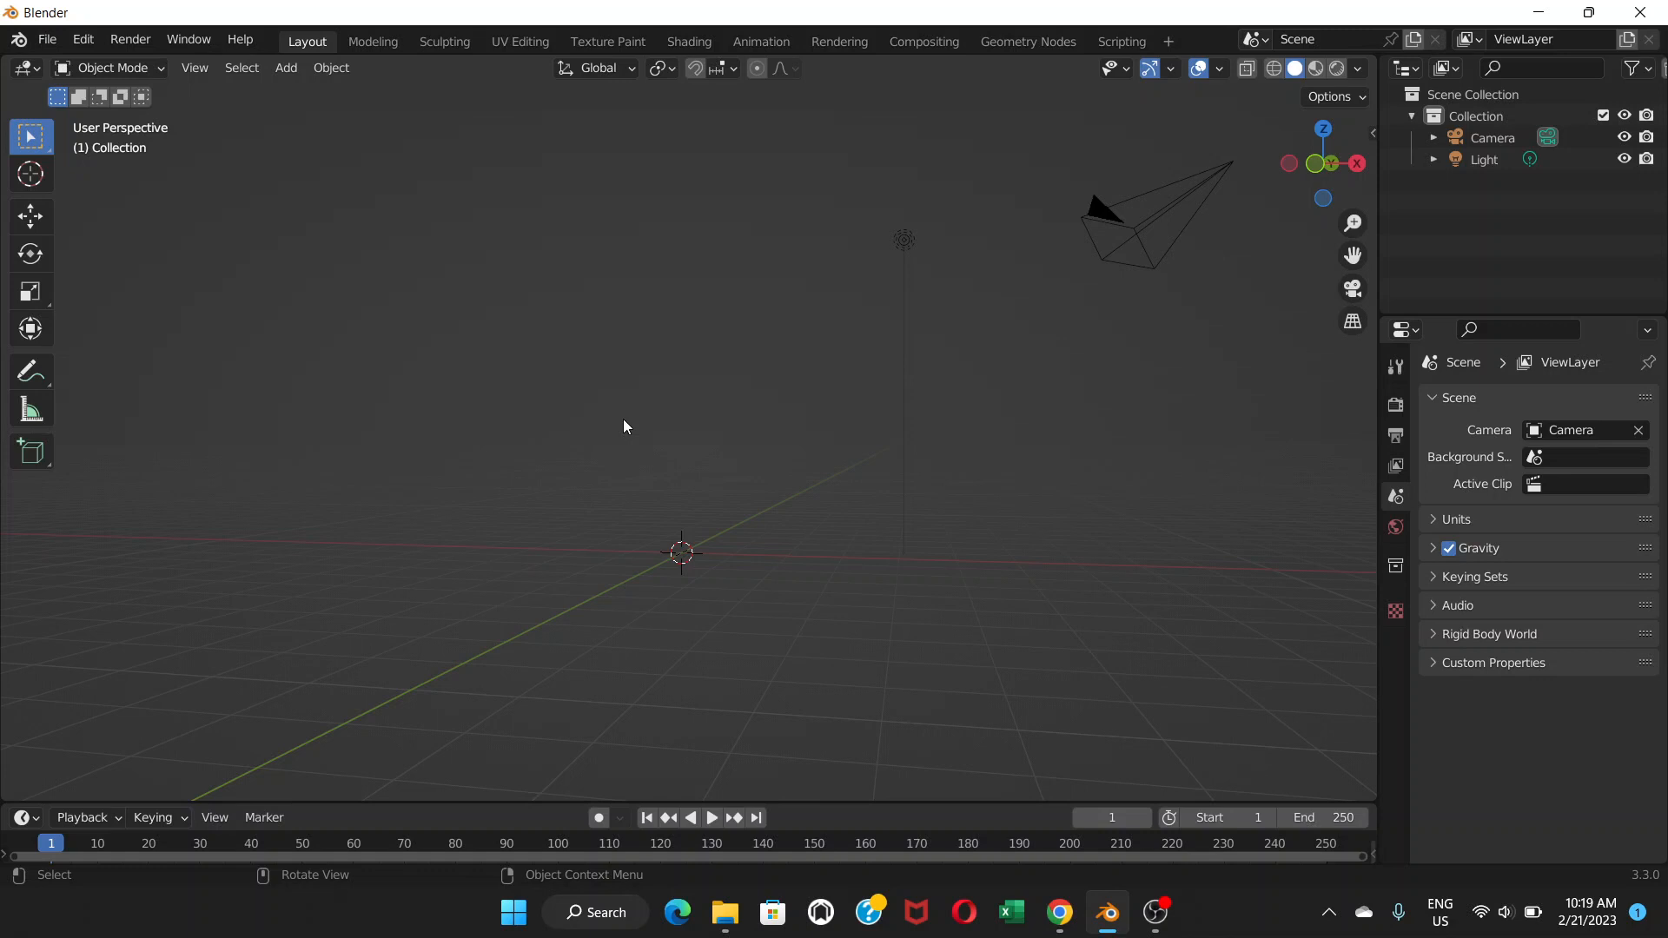
Switch the viewport to Front Orthographic view with Numpad 1.
{"action": "key", "text": "KP_1"}
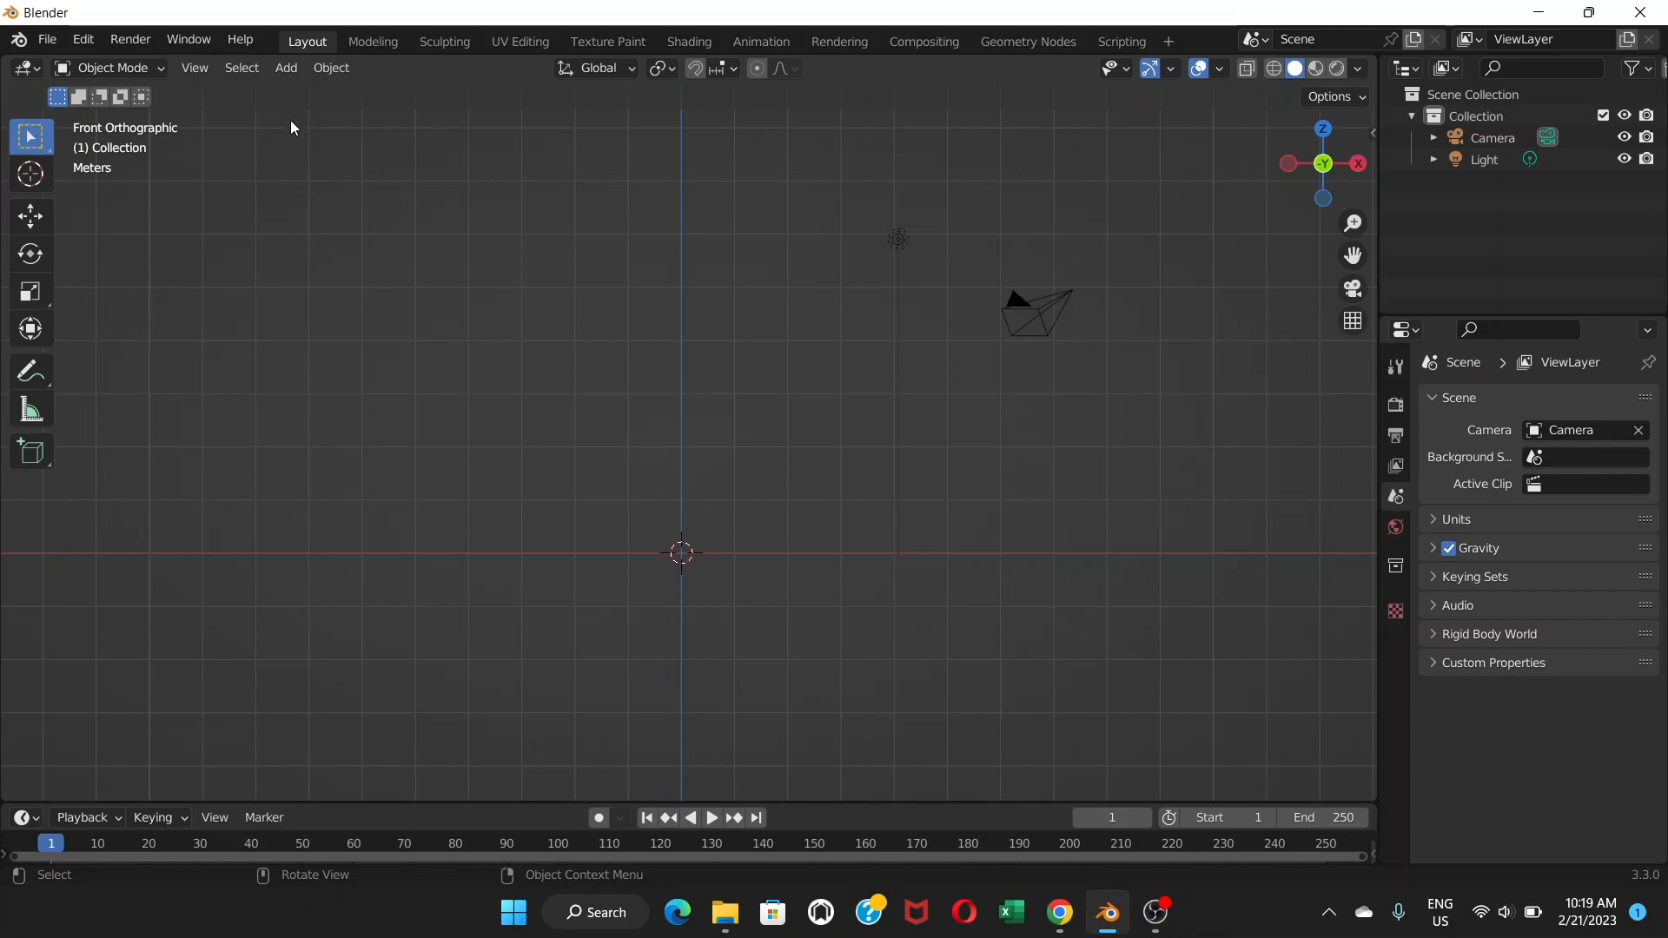
Add front house.png as a reference image.
{"action": "left_click", "coordinate": [294, 76]}
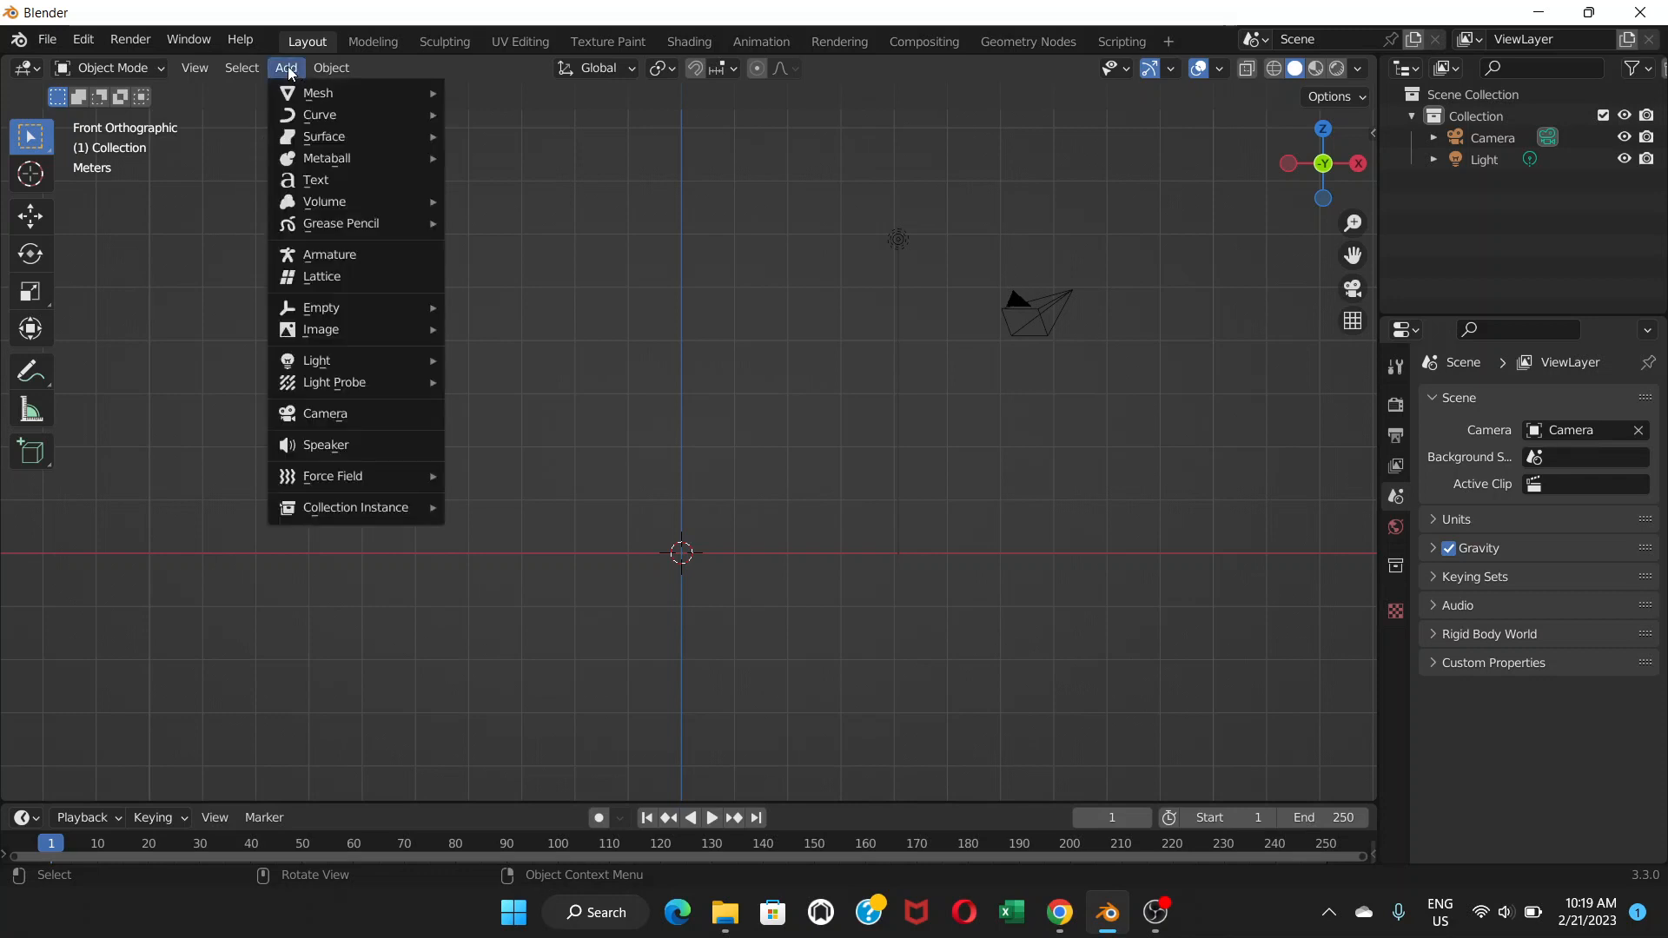
{"action": "mouse_move", "coordinate": [324, 334]}
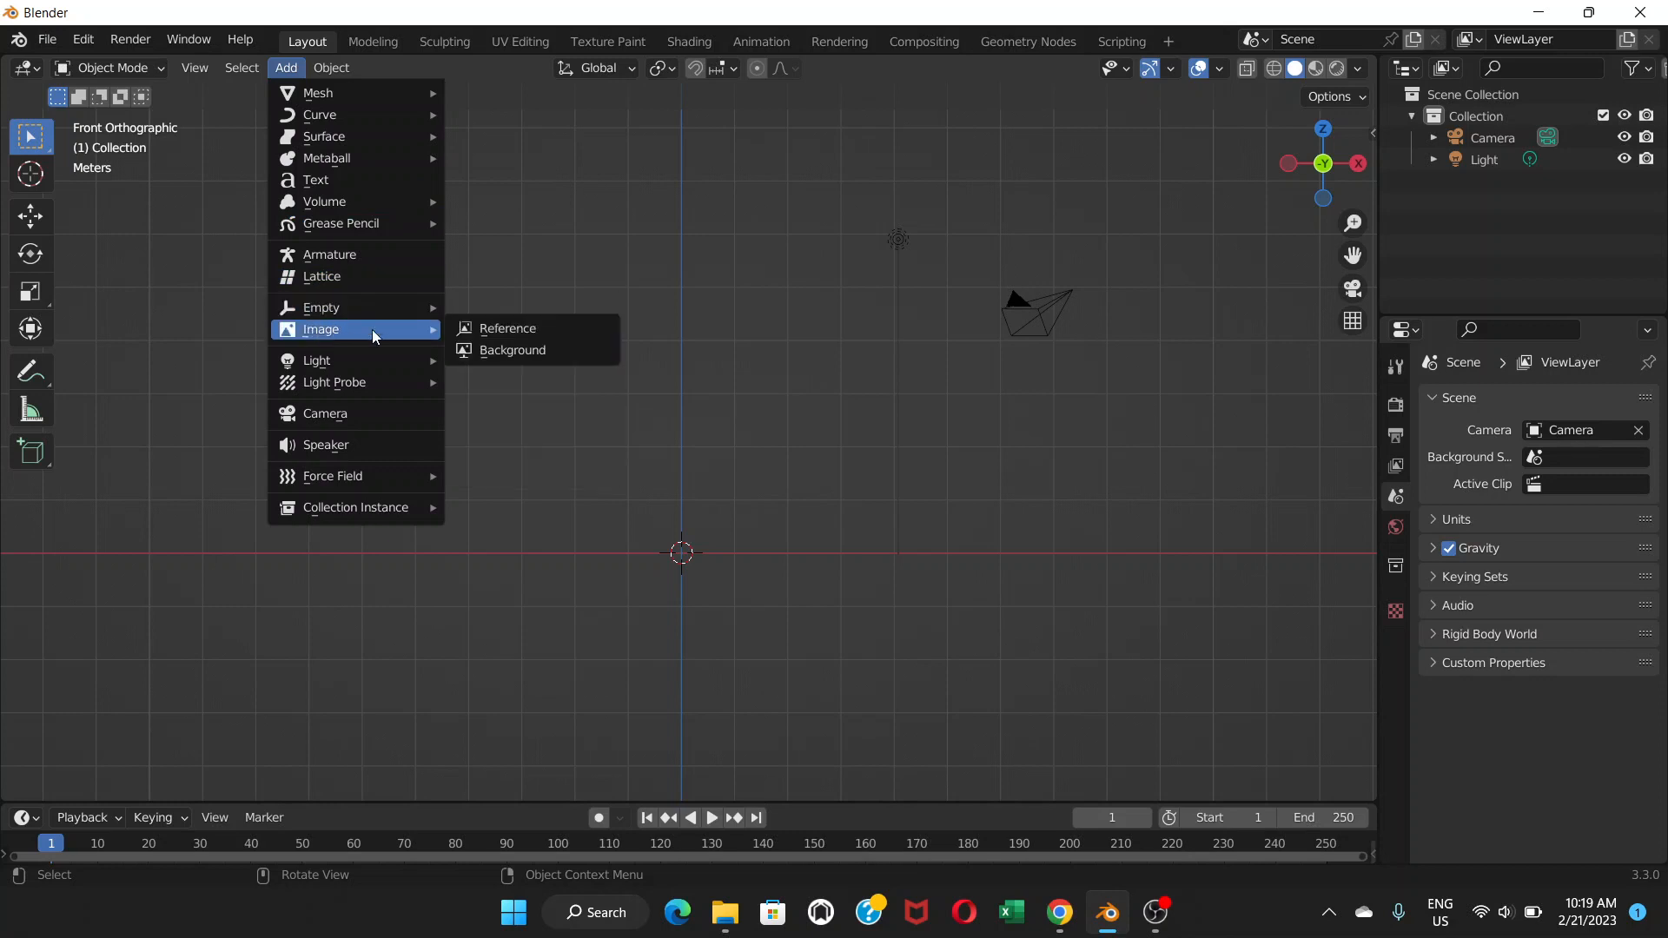
{"action": "left_click", "coordinate": [484, 335]}
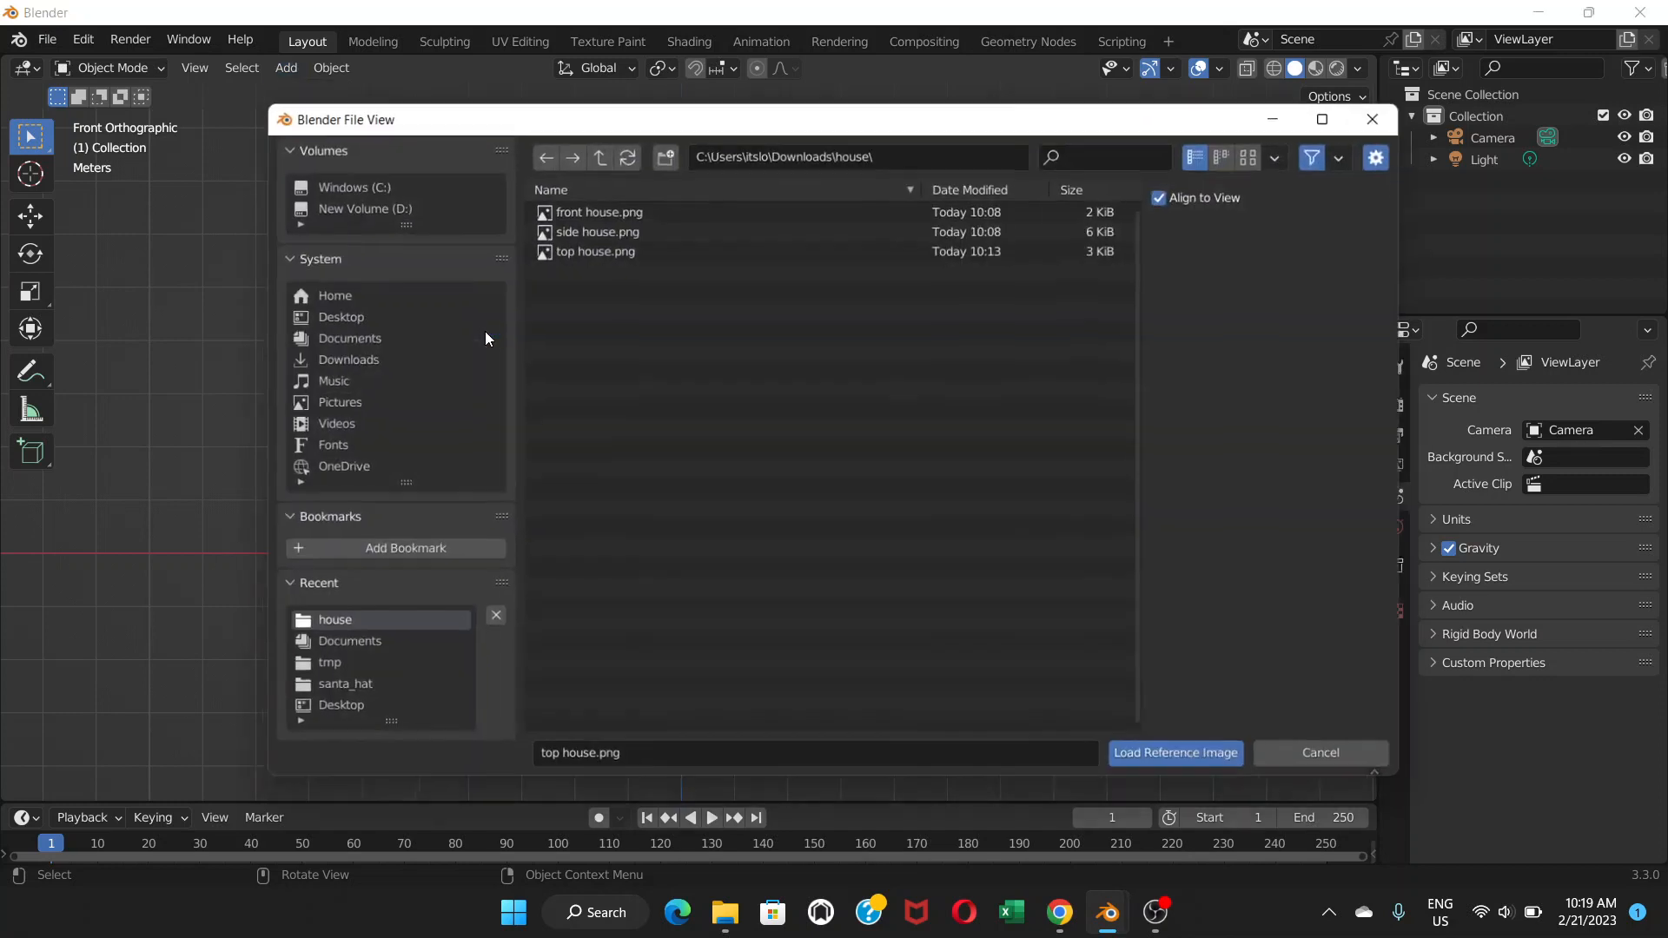
{"action": "double_click", "coordinate": [589, 207]}
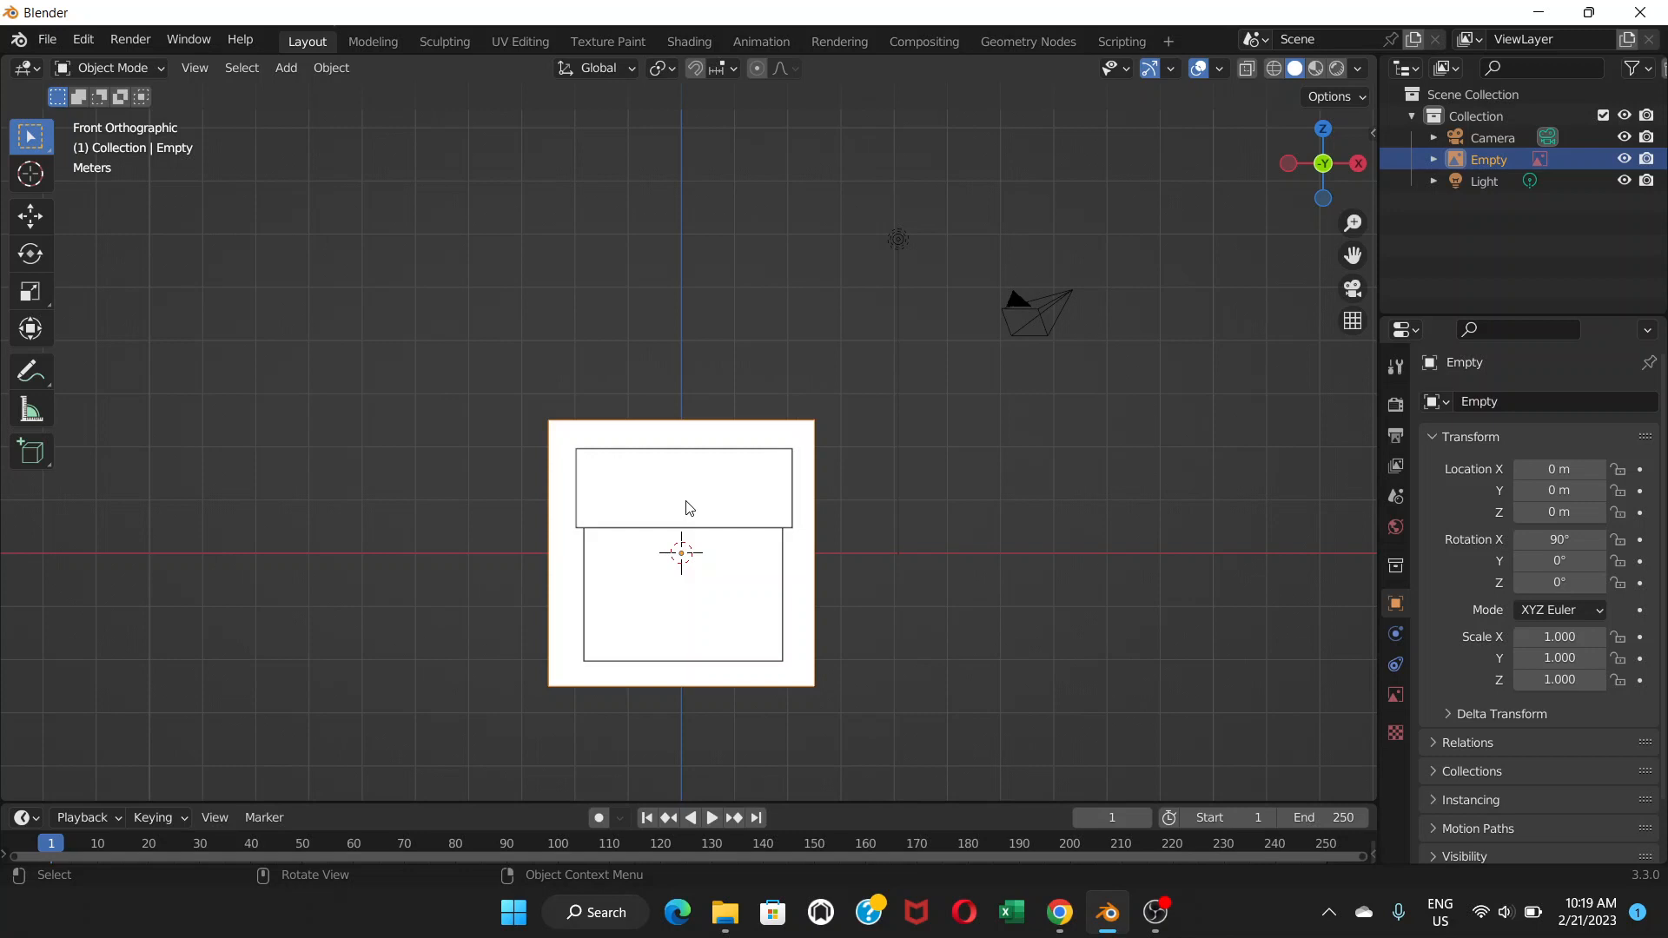
Raise the front reference to Z 2.5149 m so it sits on the ground, then view from the right.
{"action": "key", "text": "g"}
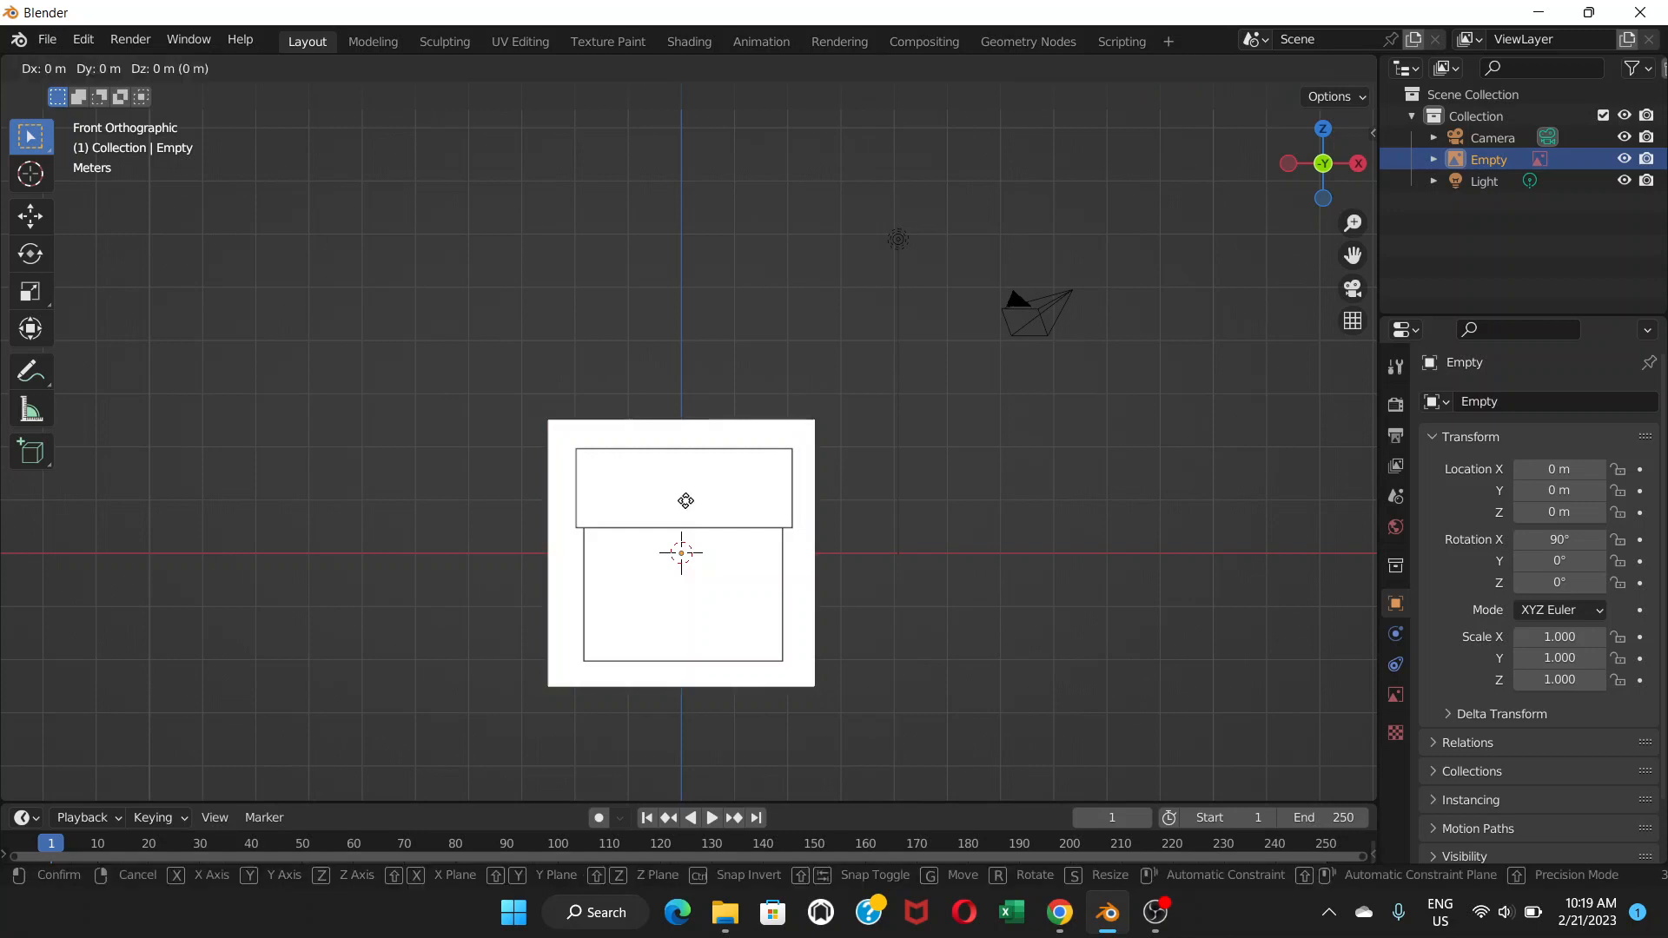
{"action": "key", "text": "z"}
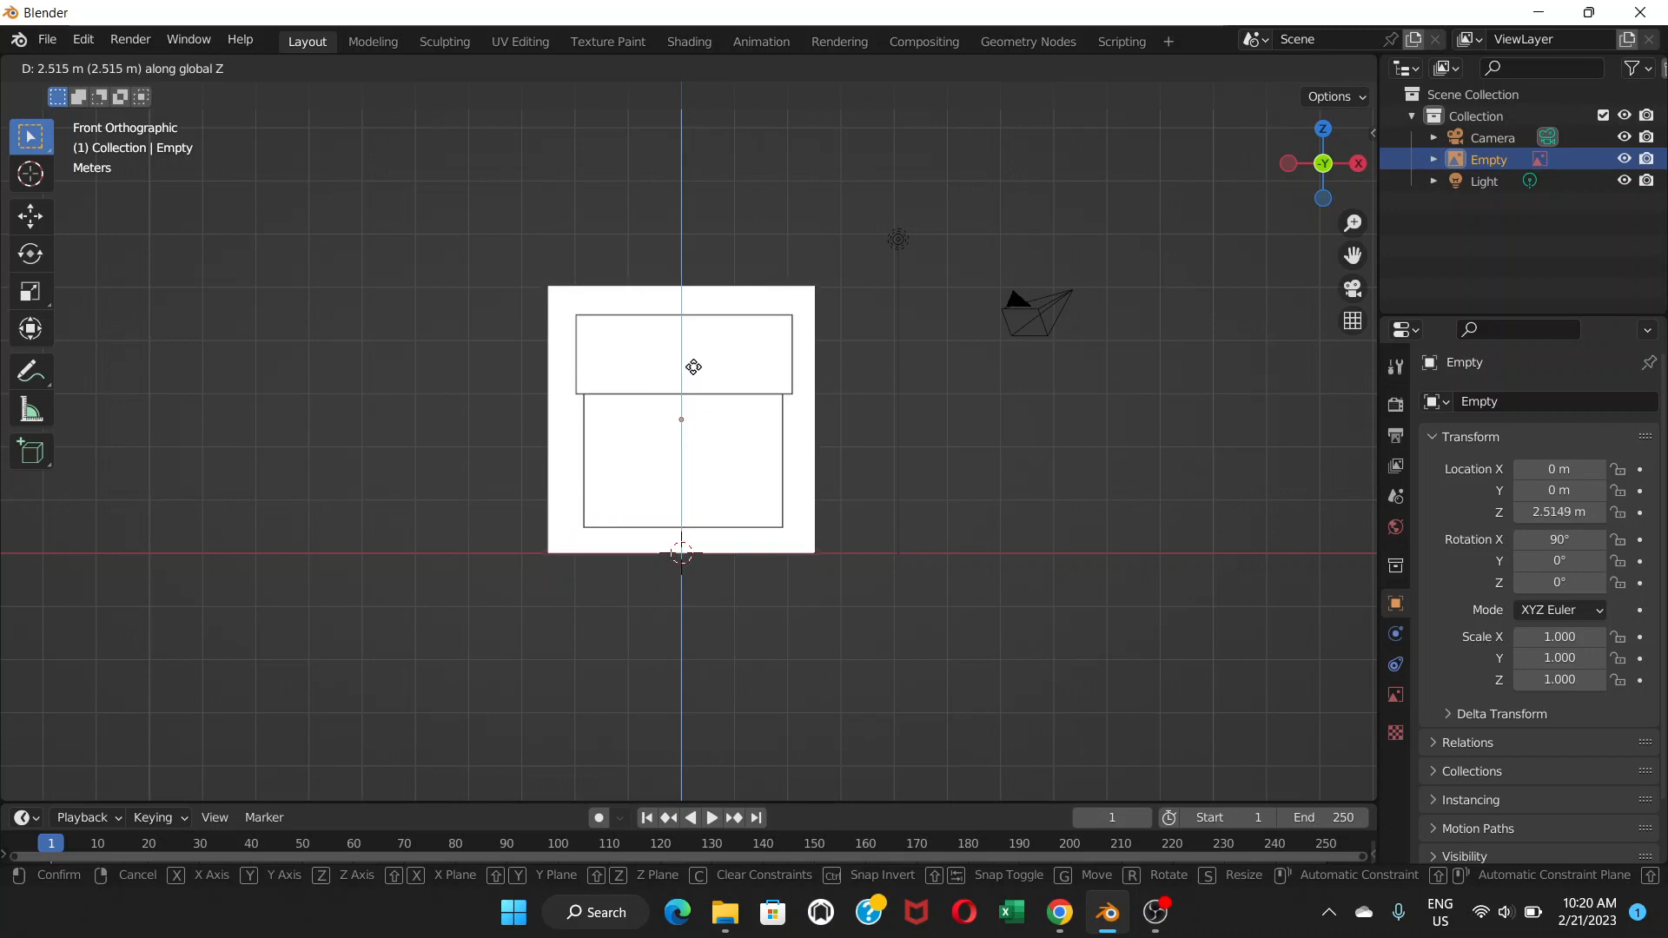
{"action": "left_click", "coordinate": [693, 367]}
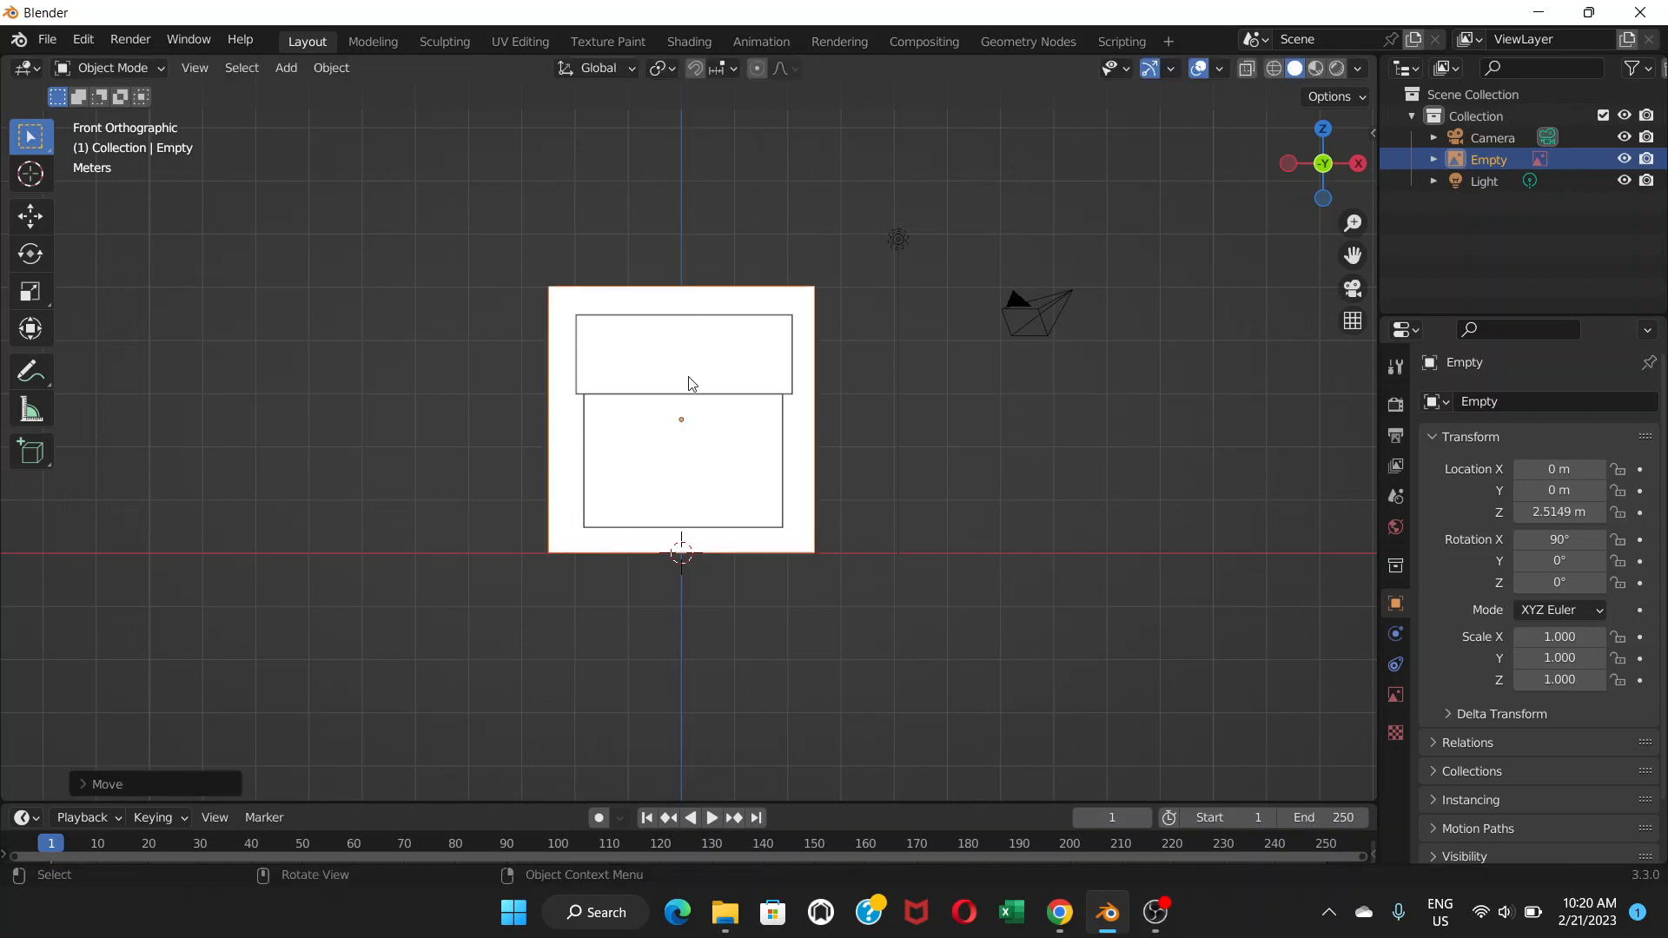
{"action": "middle_click_drag", "start_coordinate": [1016, 517], "coordinate": [745, 514]}
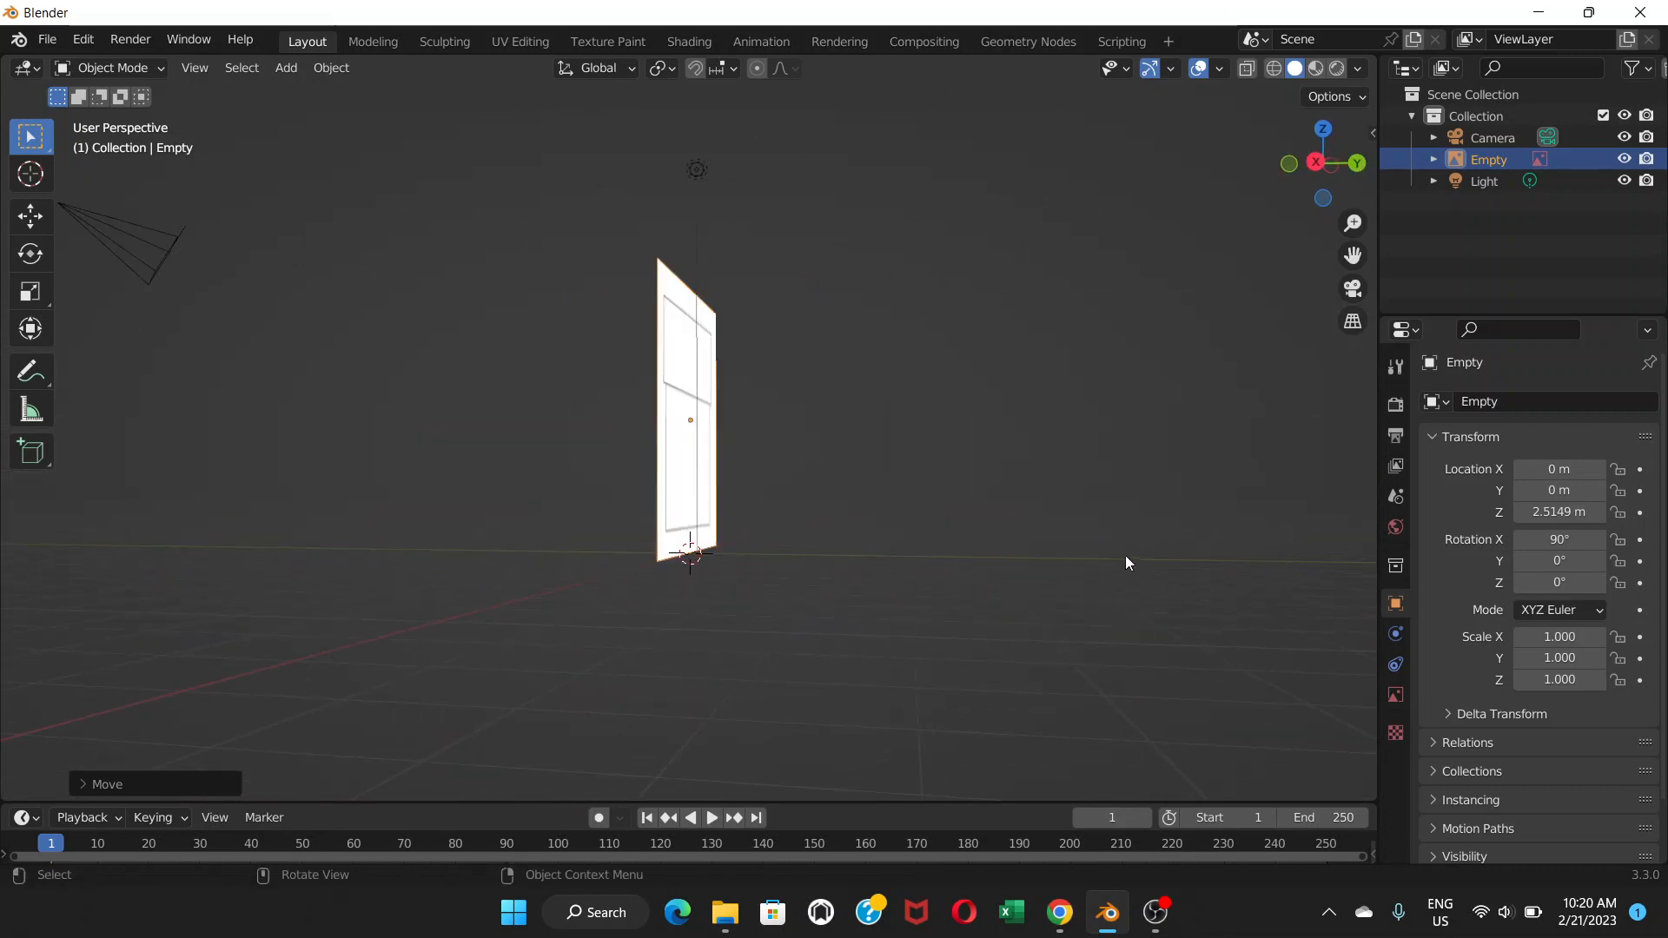
{"action": "key", "text": "KP_3"}
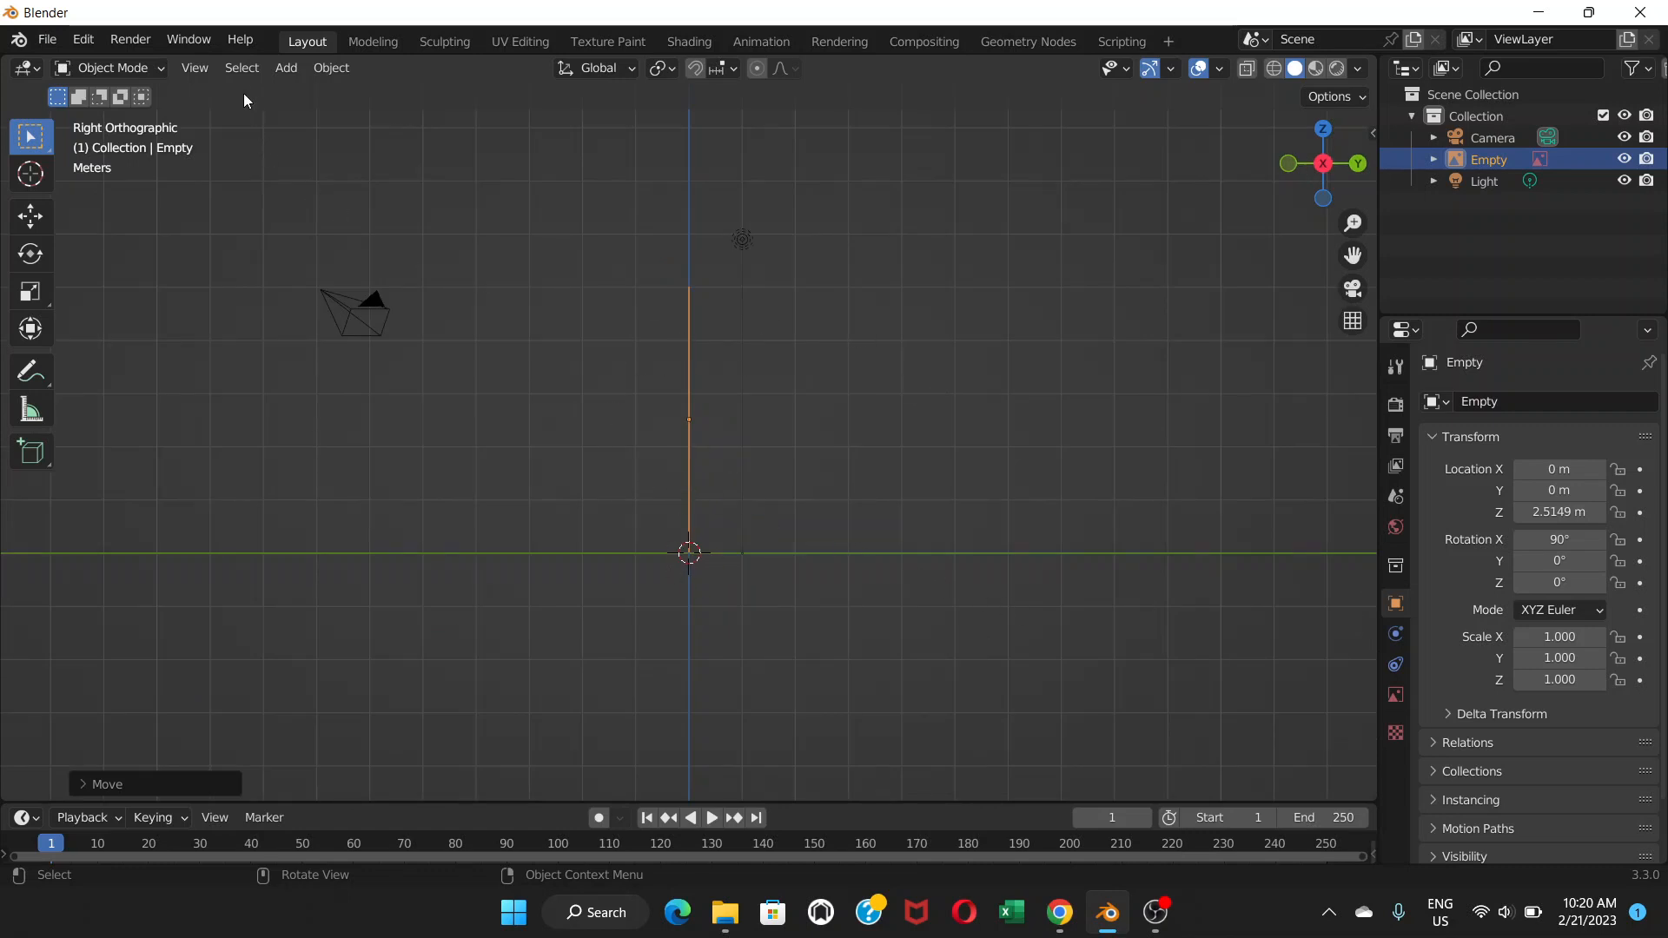
Add side house.png as a second reference image.
{"action": "left_click", "coordinate": [283, 68]}
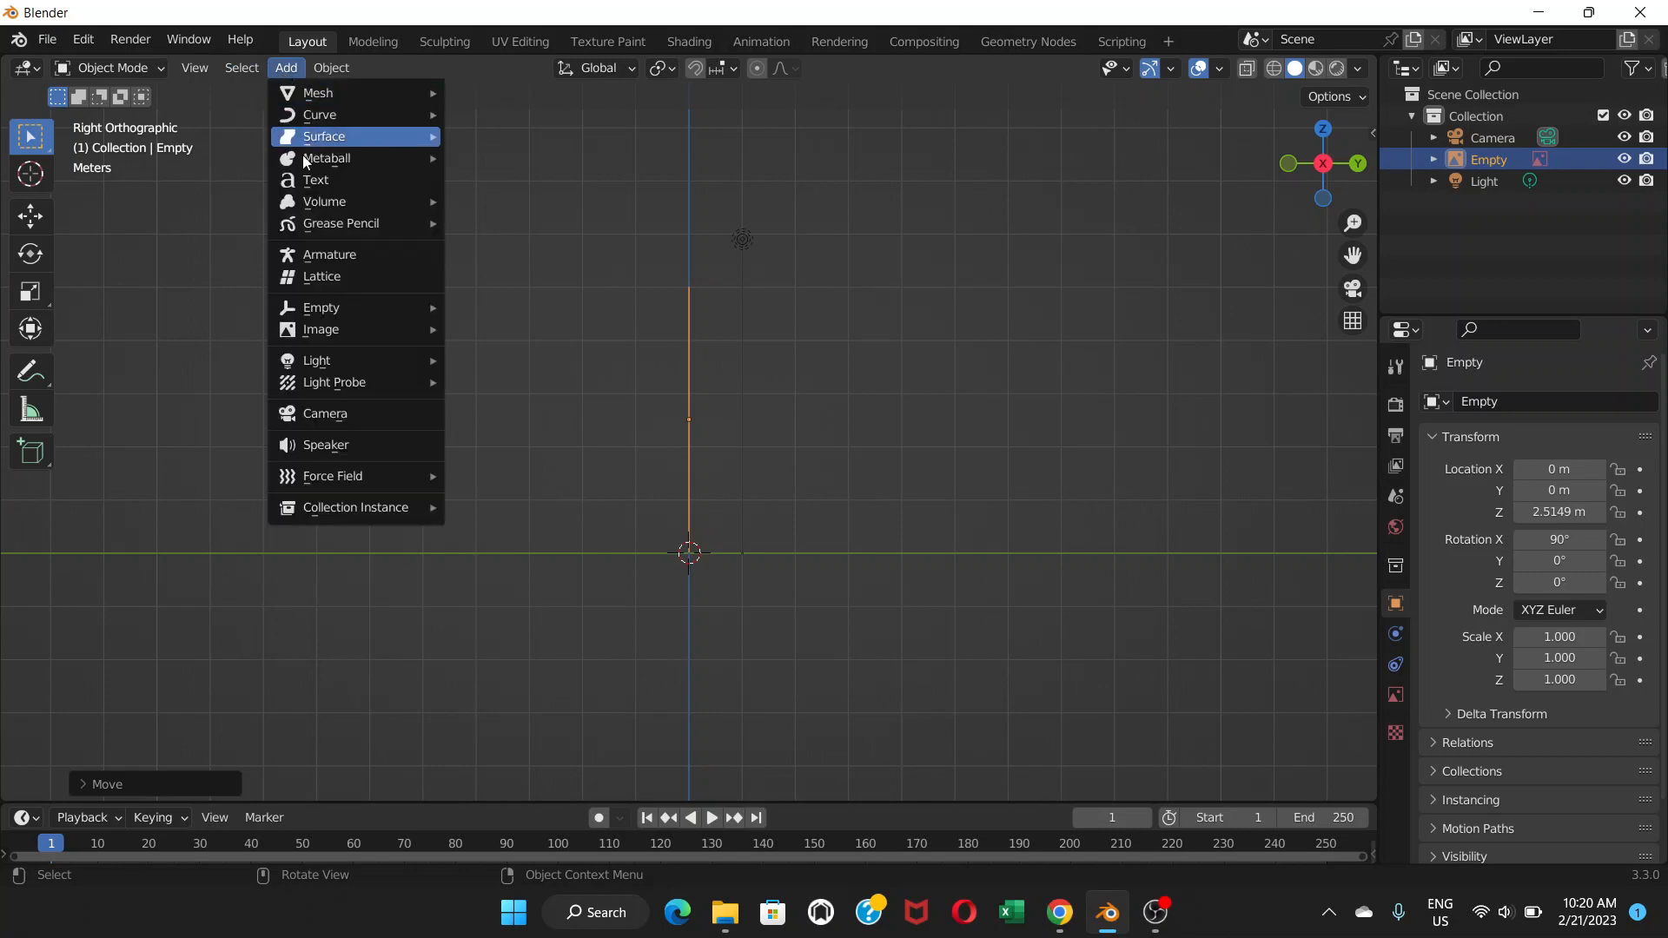
{"action": "mouse_move", "coordinate": [344, 334]}
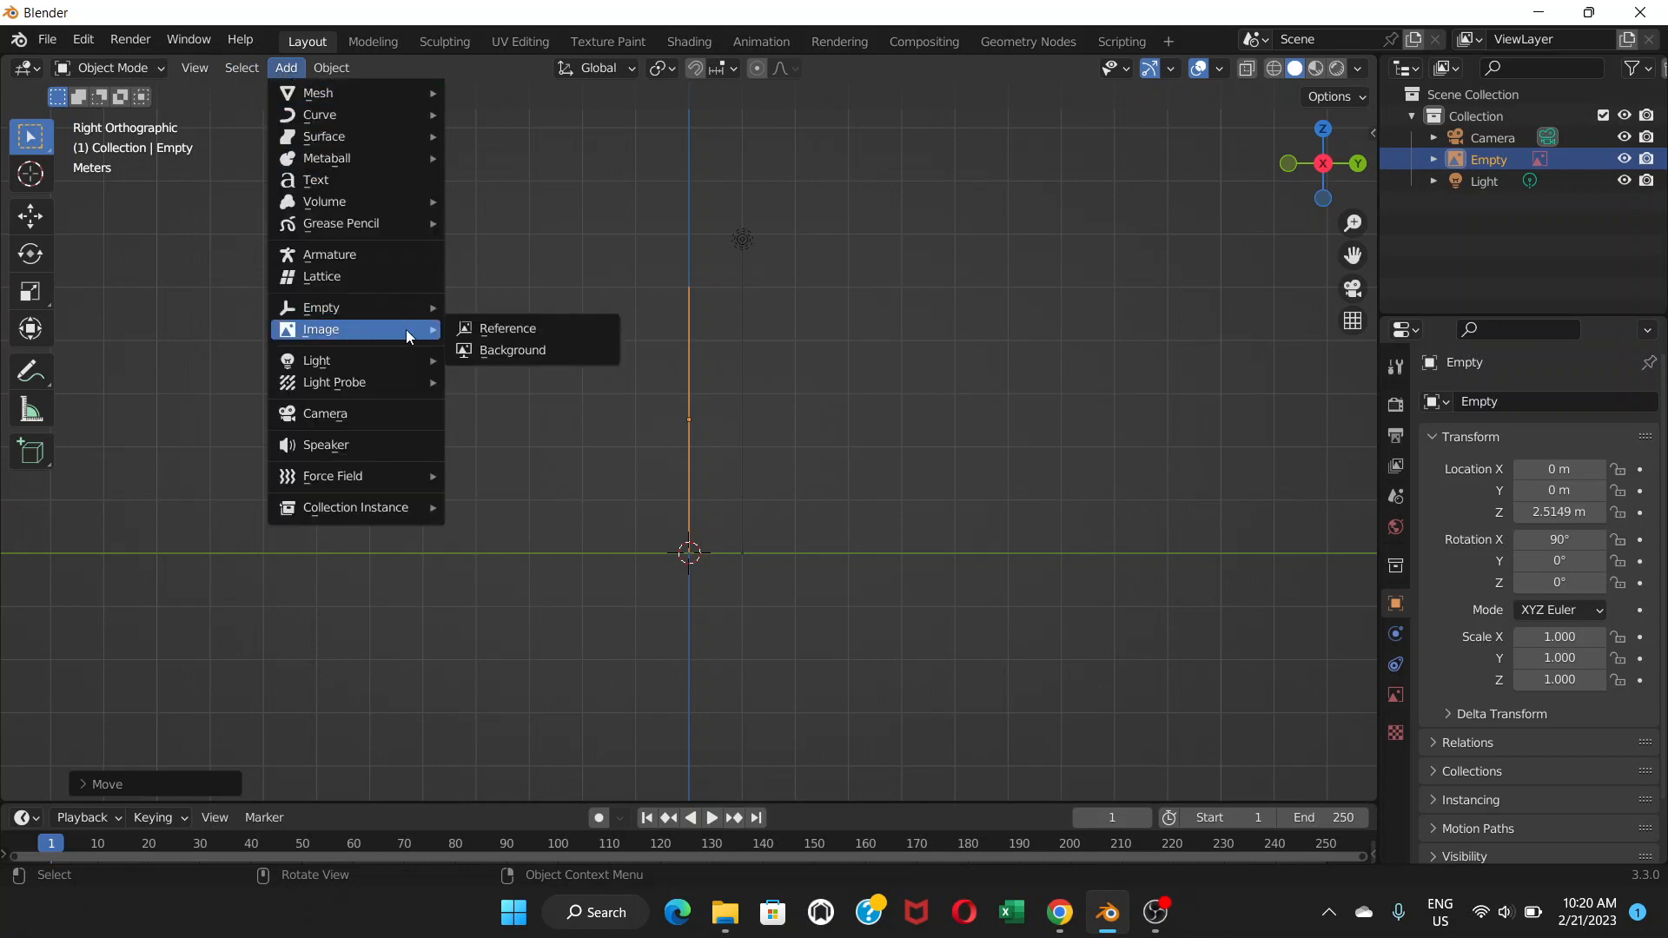
{"action": "left_click", "coordinate": [487, 328]}
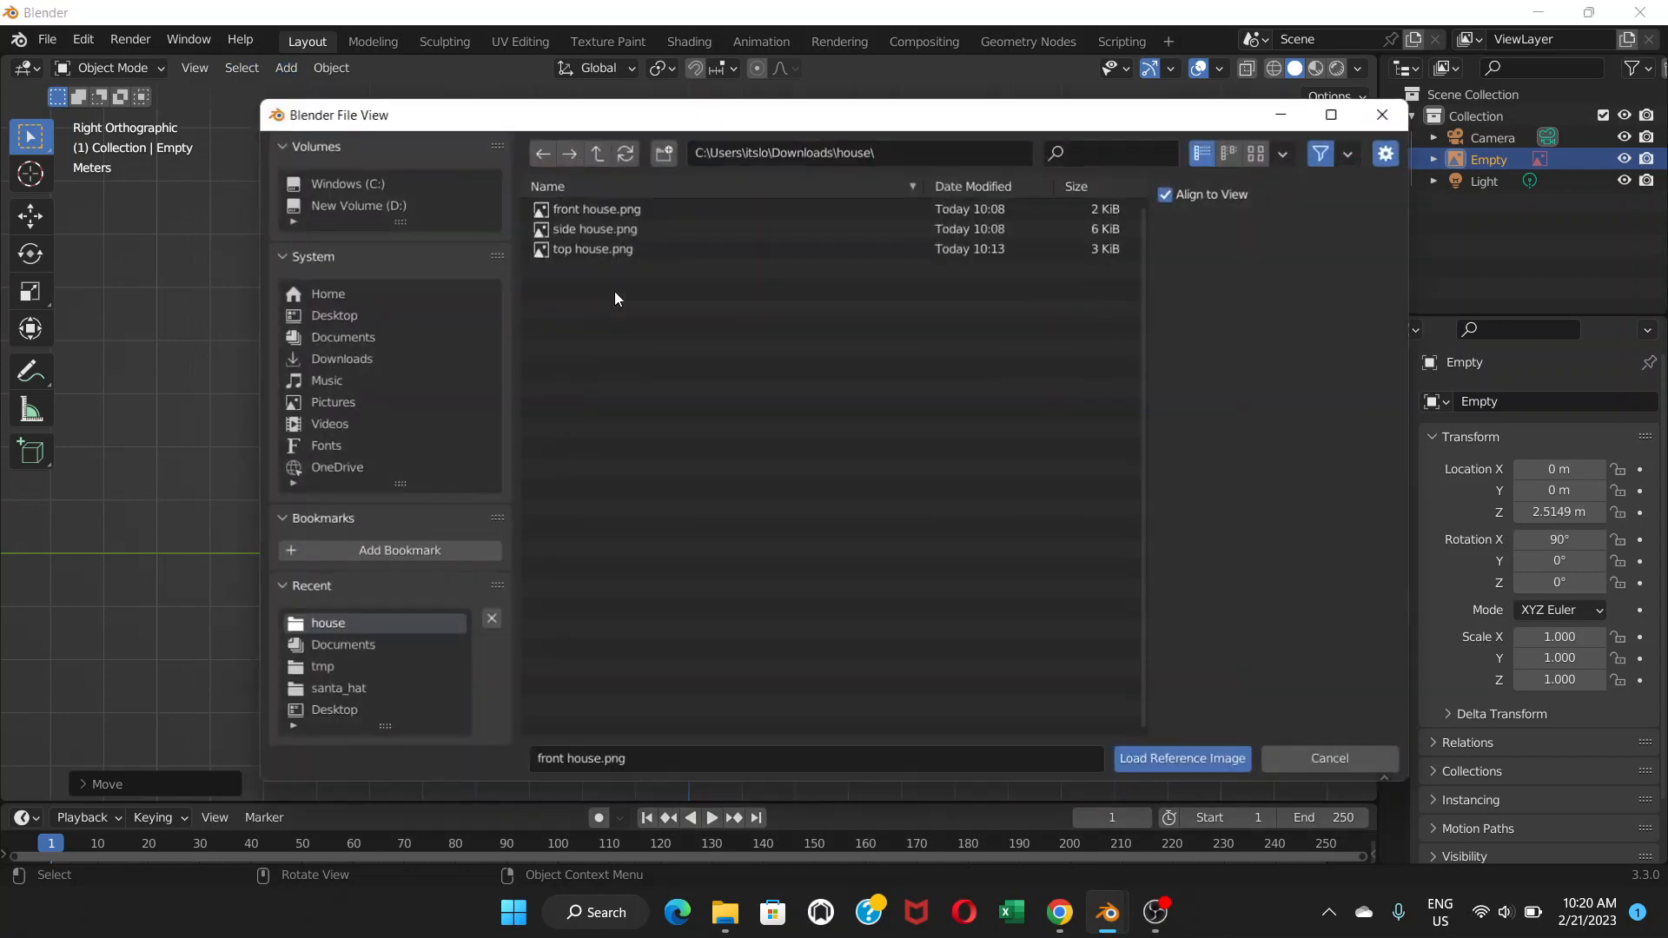
{"action": "left_click", "coordinate": [585, 230]}
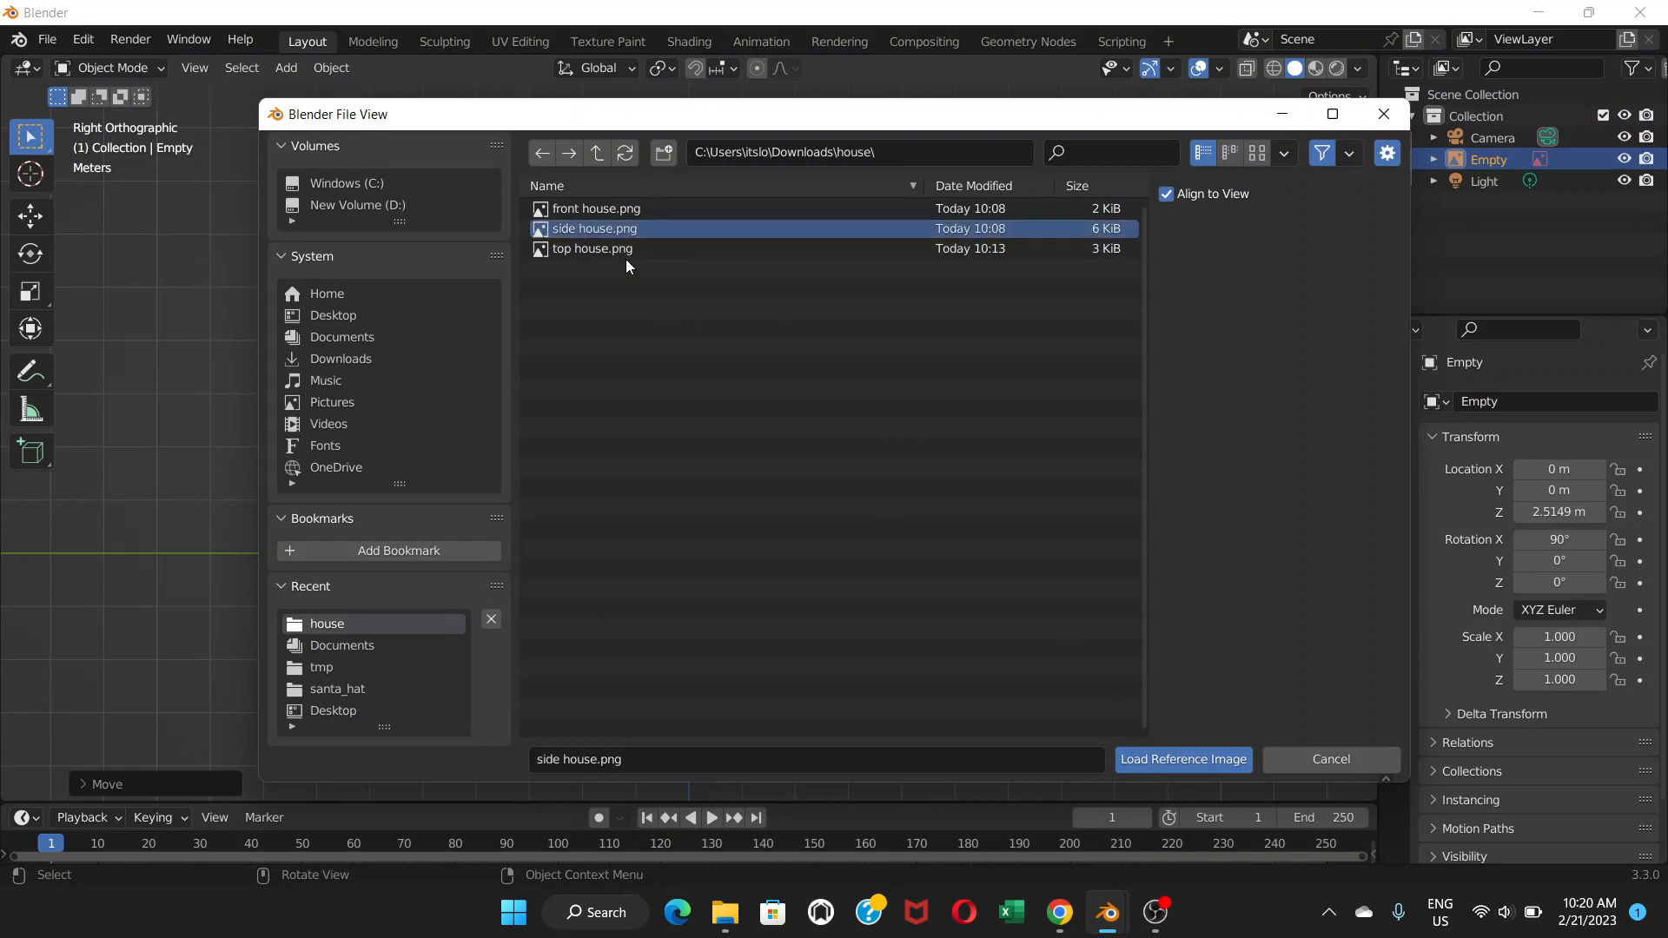
{"action": "double_click", "coordinate": [693, 227]}
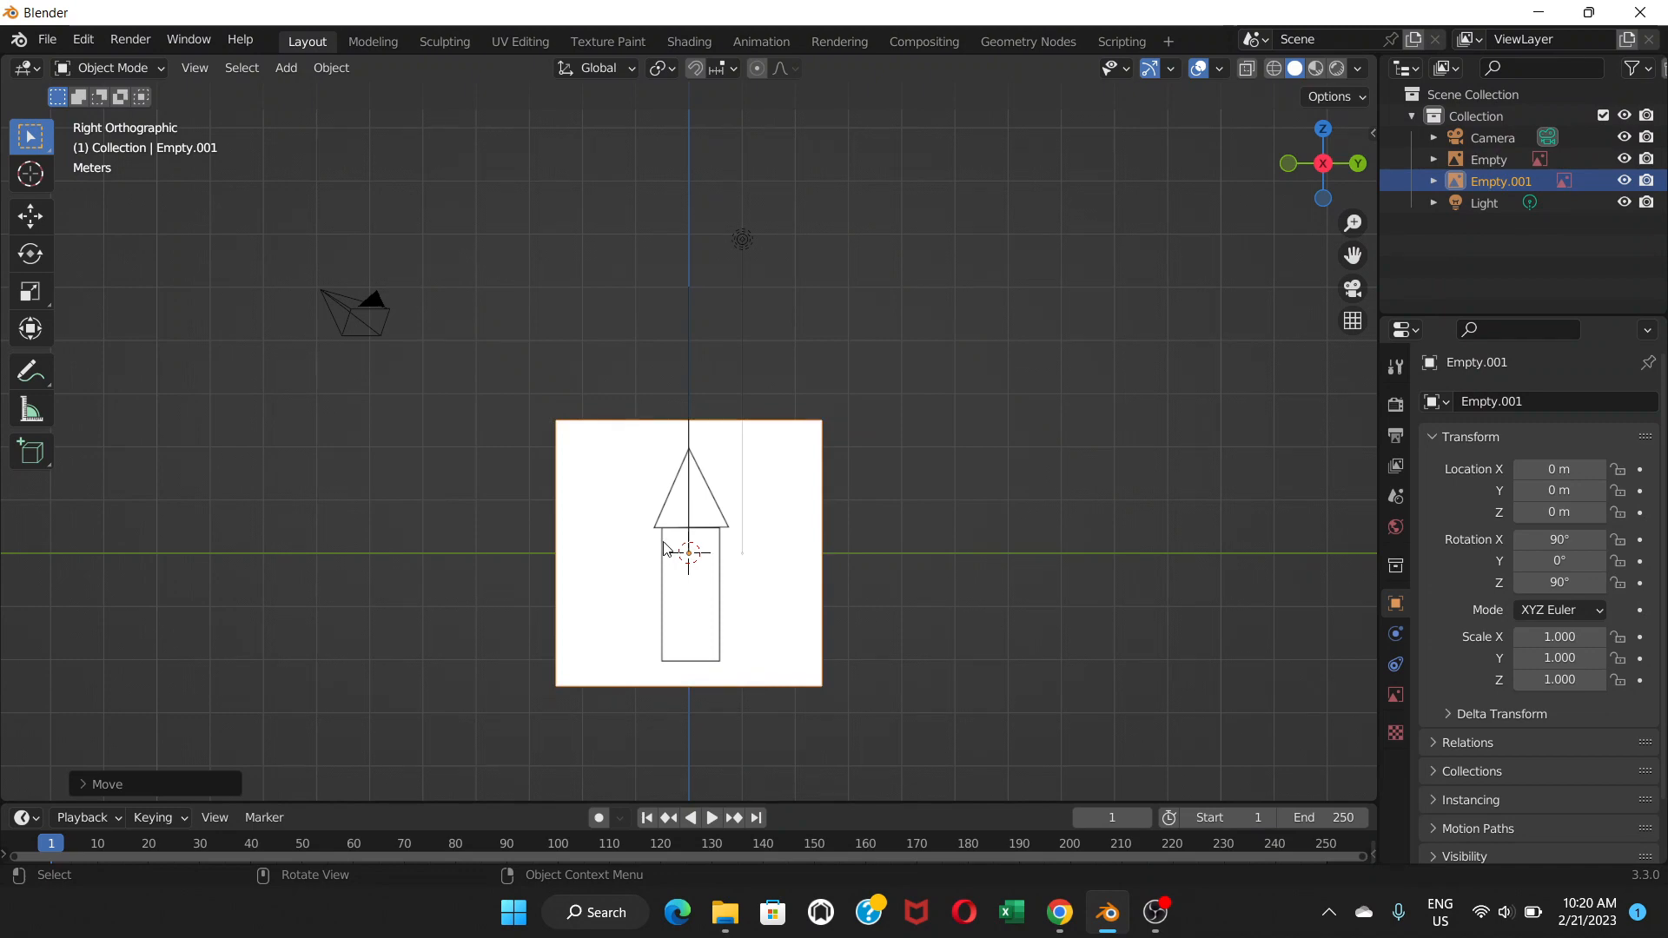
Raise the side reference to Z 2.5149 m, check it against the front image, then view from the top.
{"action": "key", "text": "g"}
{"action": "key", "text": "z"}
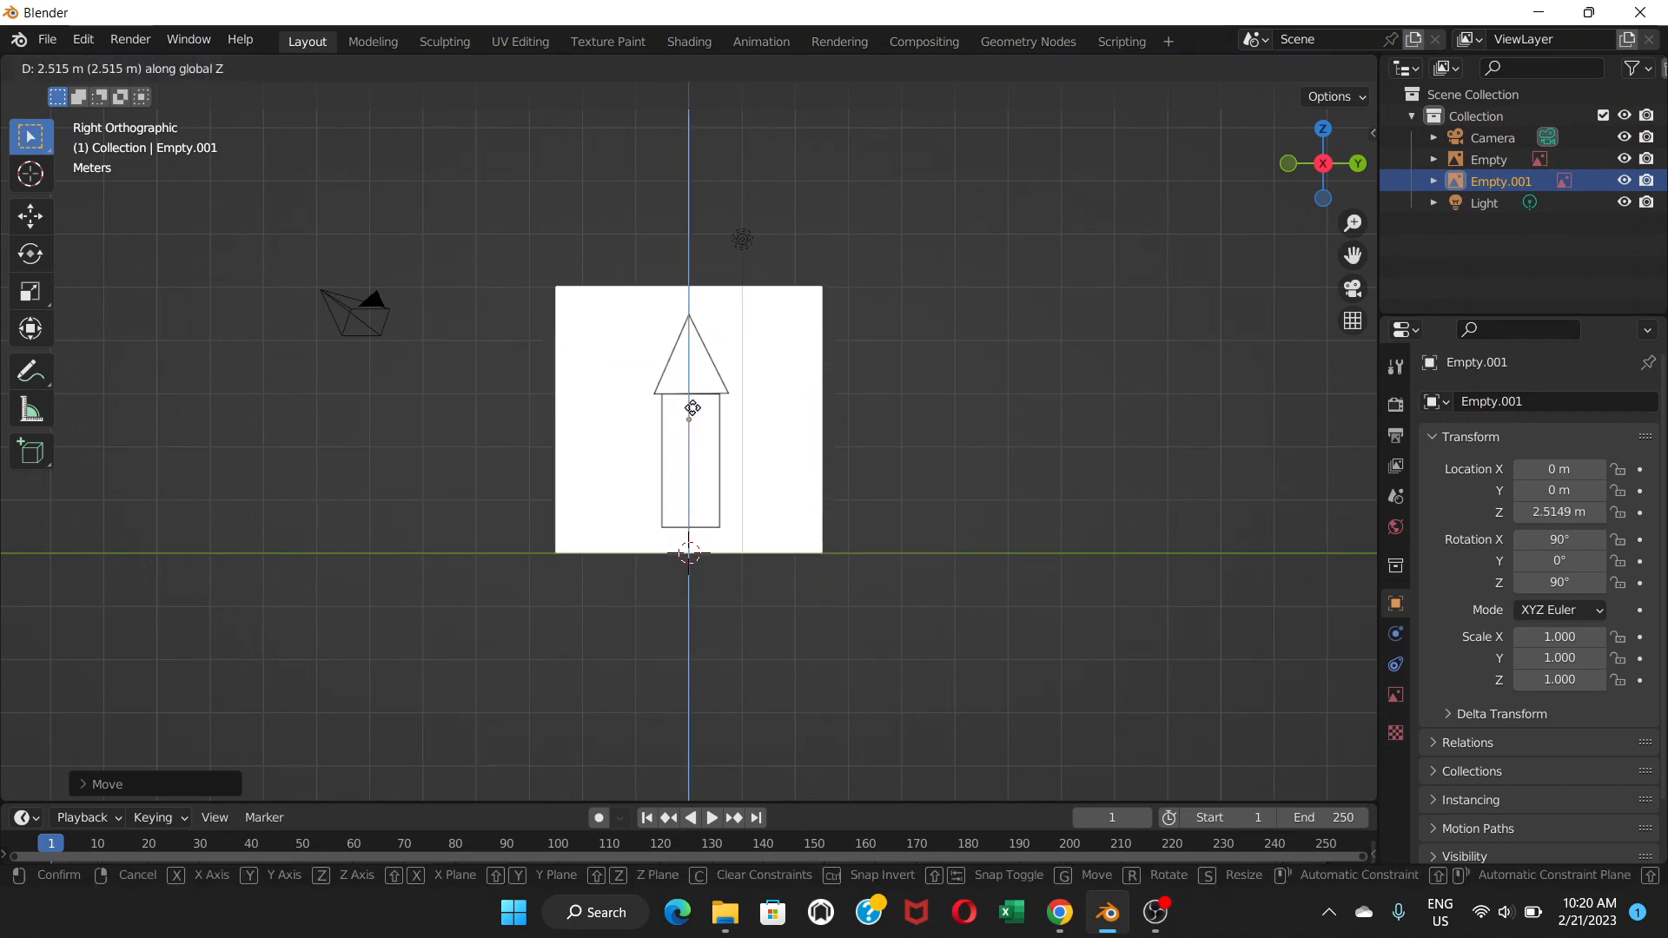
{"action": "left_click", "coordinate": [693, 407]}
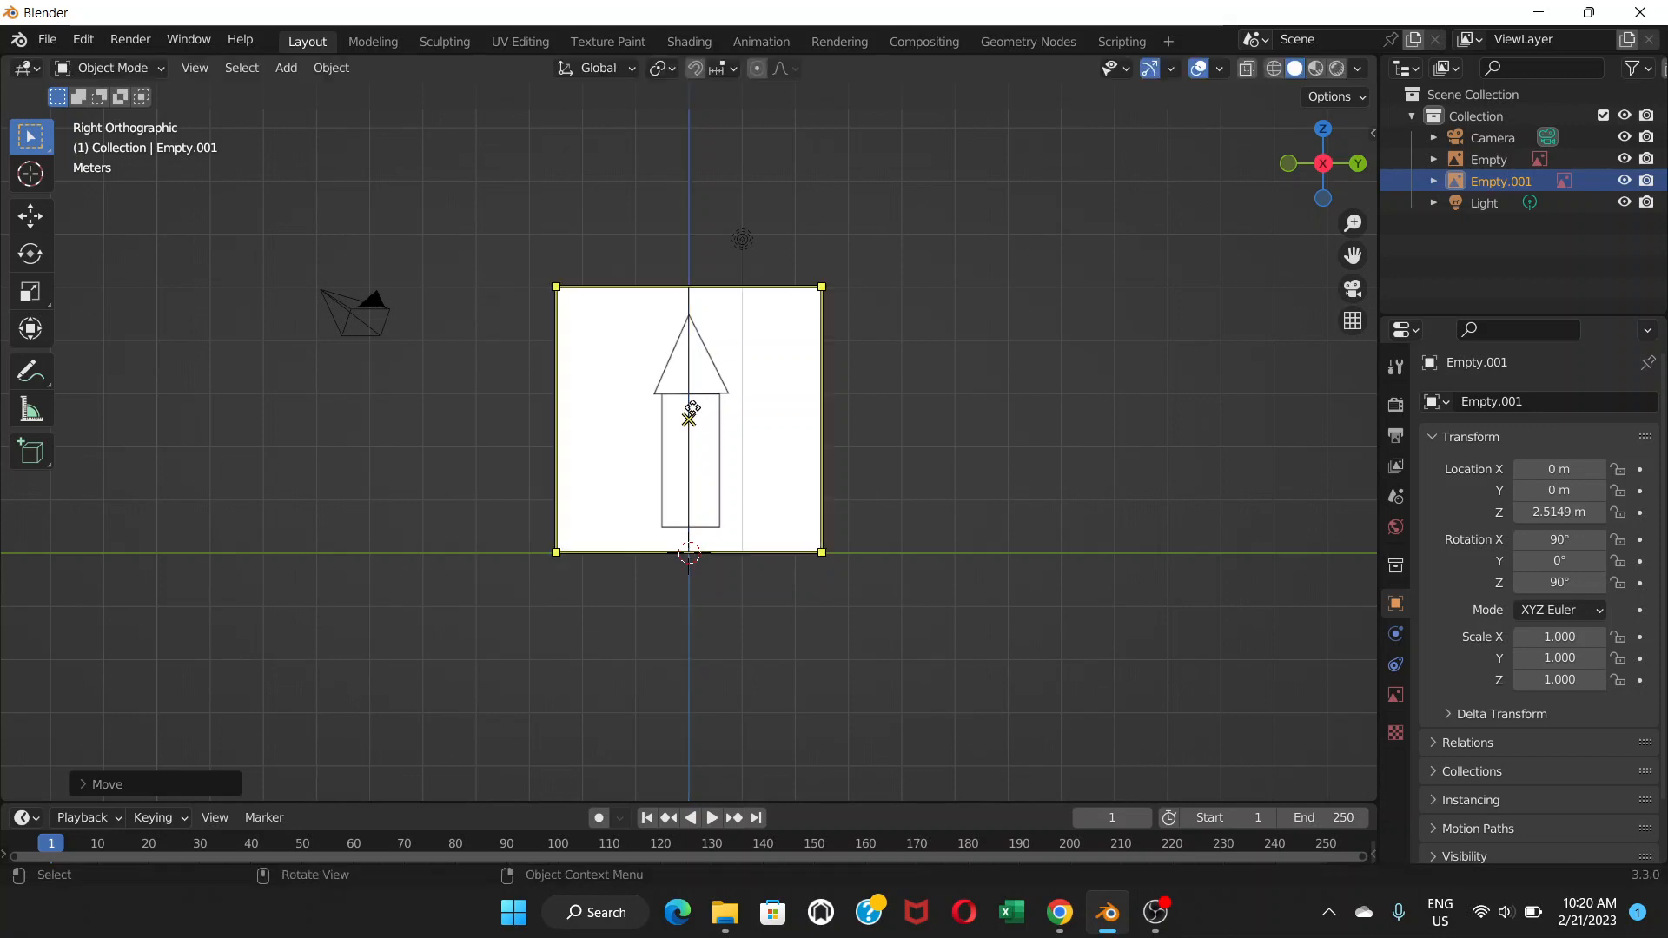
{"action": "middle_click_drag", "start_coordinate": [612, 473], "coordinate": [876, 456]}
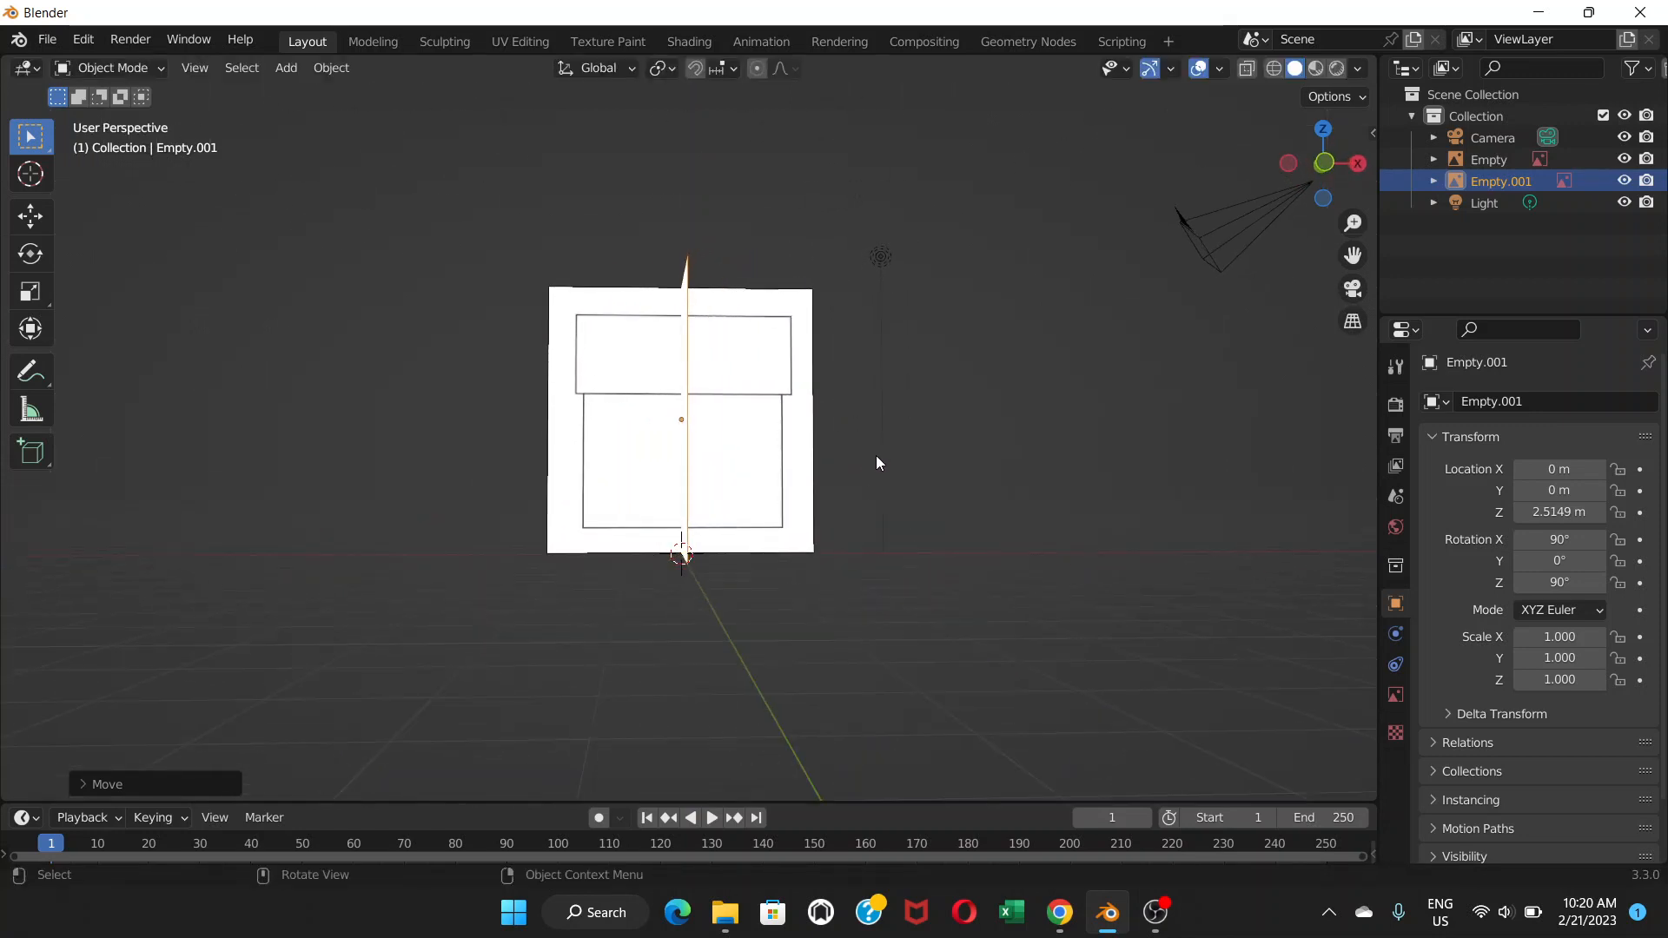
{"action": "key", "text": "KP_1"}
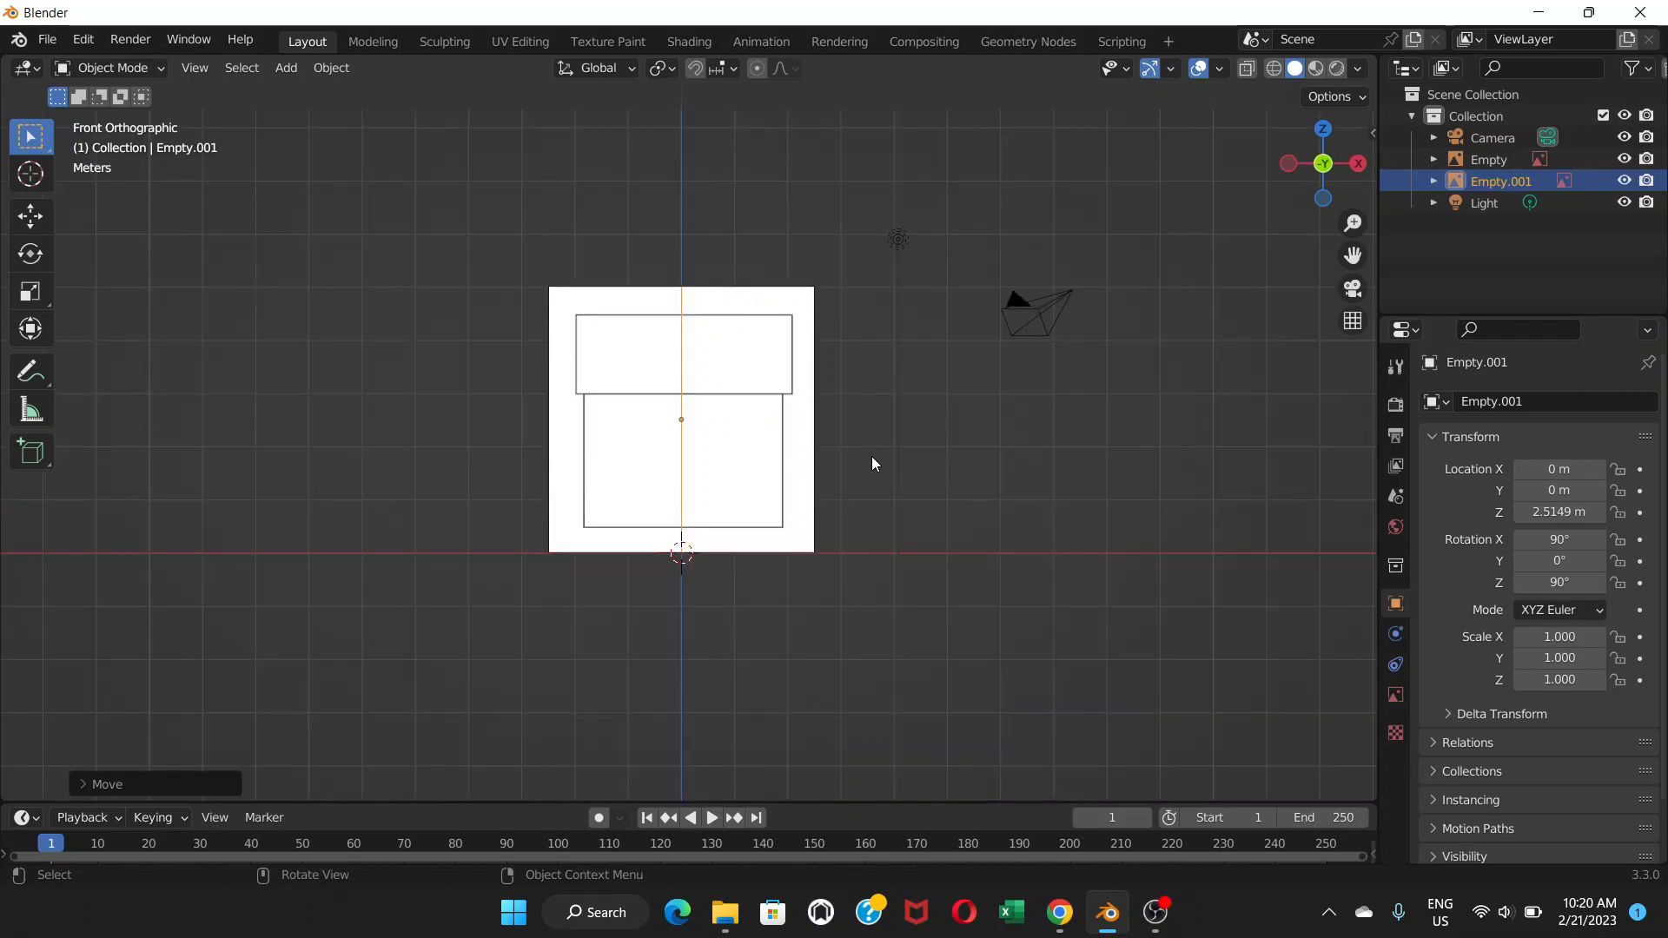
{"action": "key", "text": "KP_3"}
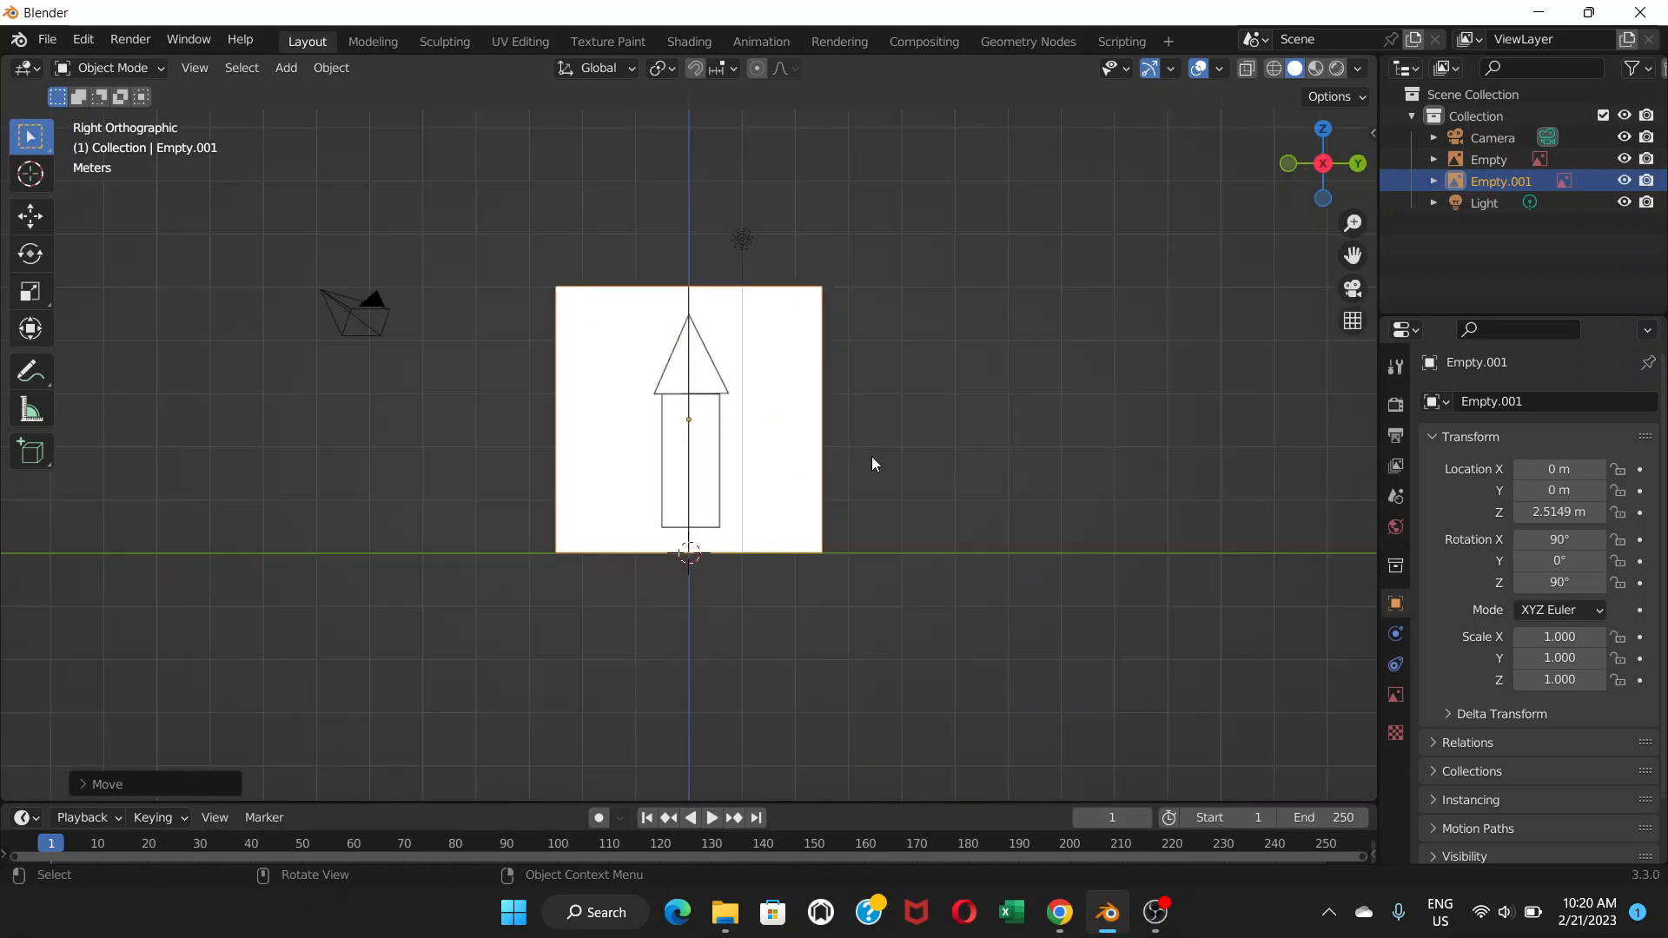
{"action": "middle_click_drag", "start_coordinate": [698, 438], "coordinate": [688, 473]}
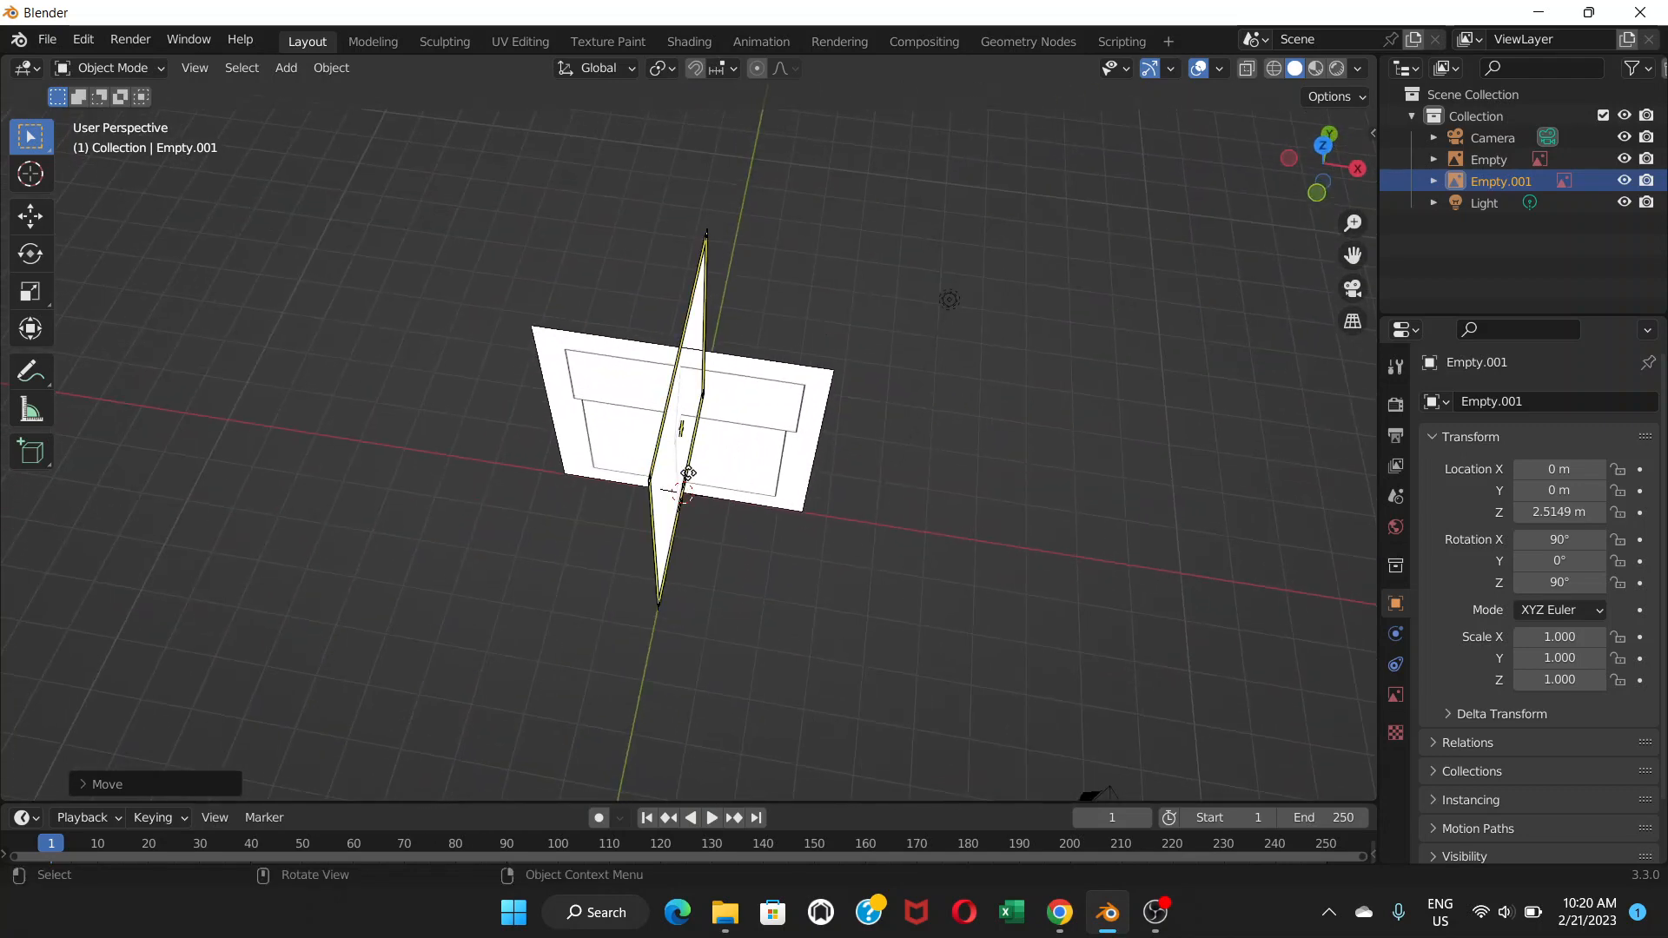
{"action": "key", "text": "KP_7"}
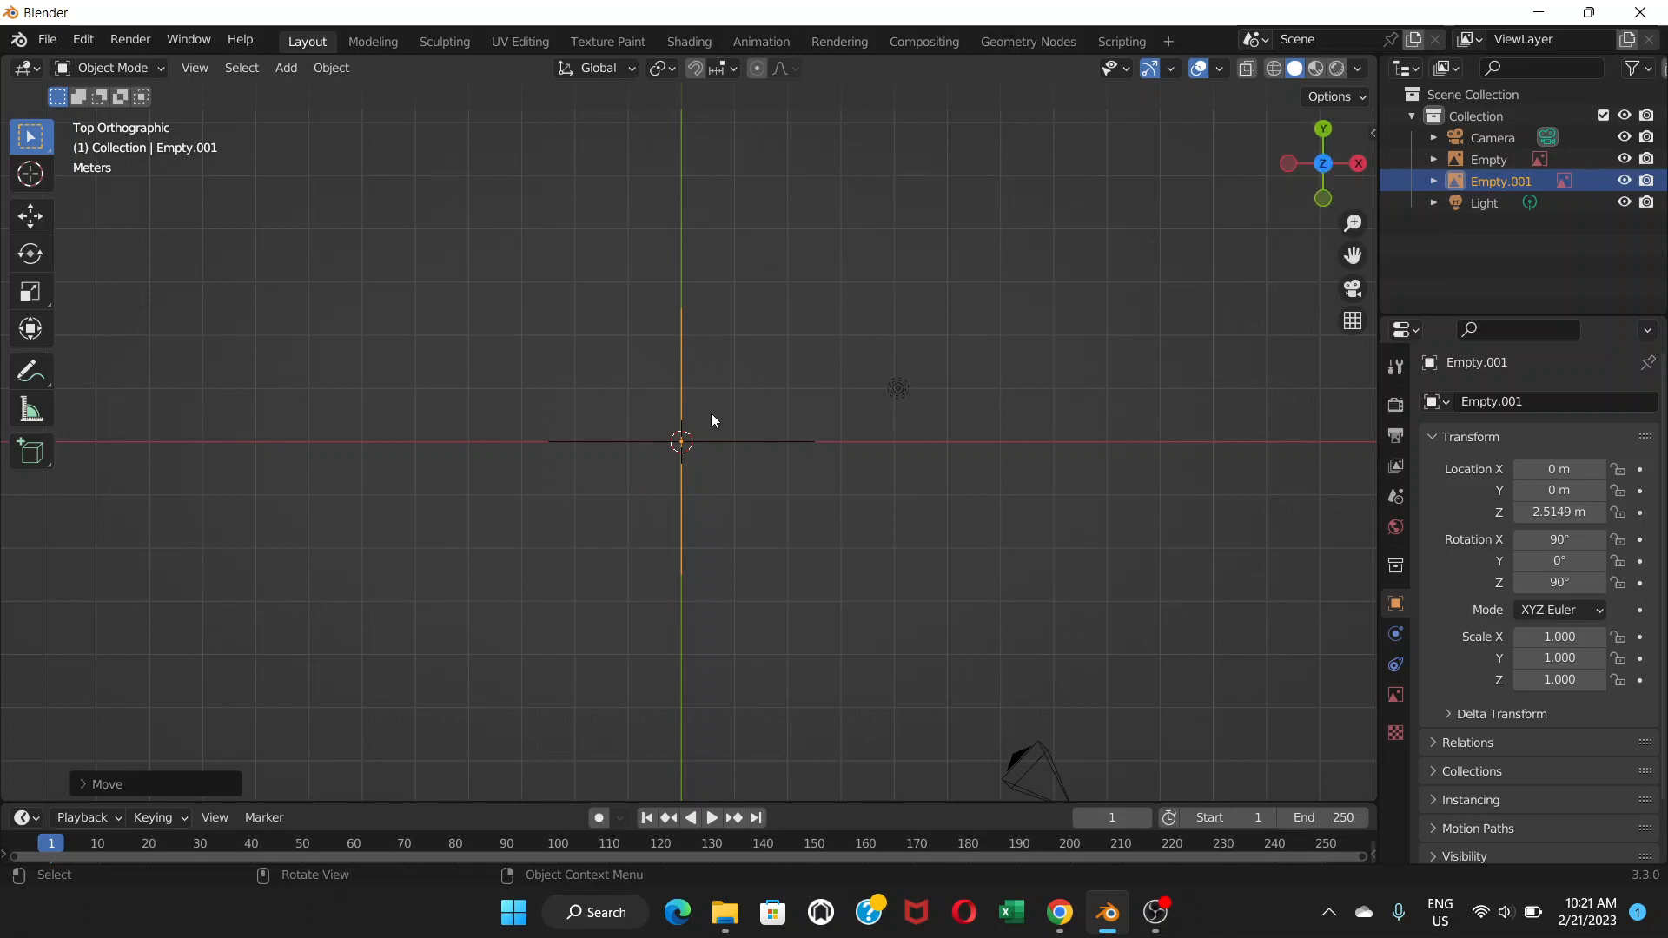
In the top view, add top house.png as a reference image.
{"action": "left_click", "coordinate": [1324, 165]}
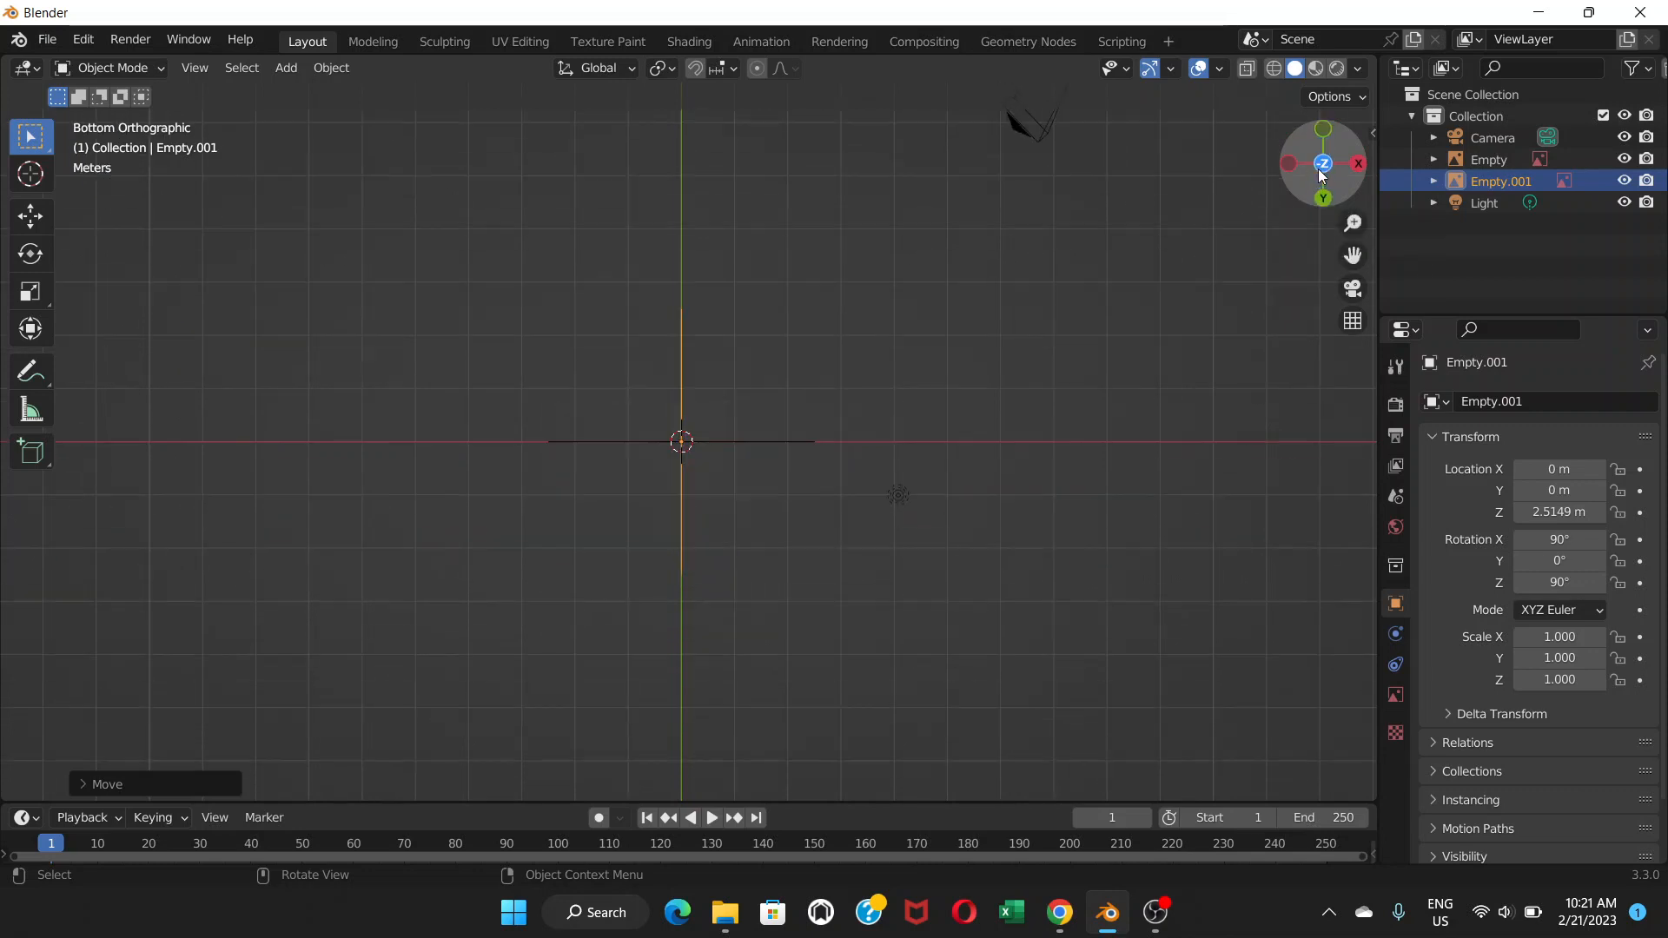
{"action": "left_click_drag", "start_coordinate": [1325, 166], "coordinate": [1327, 173]}
{"action": "left_click", "coordinate": [1323, 153]}
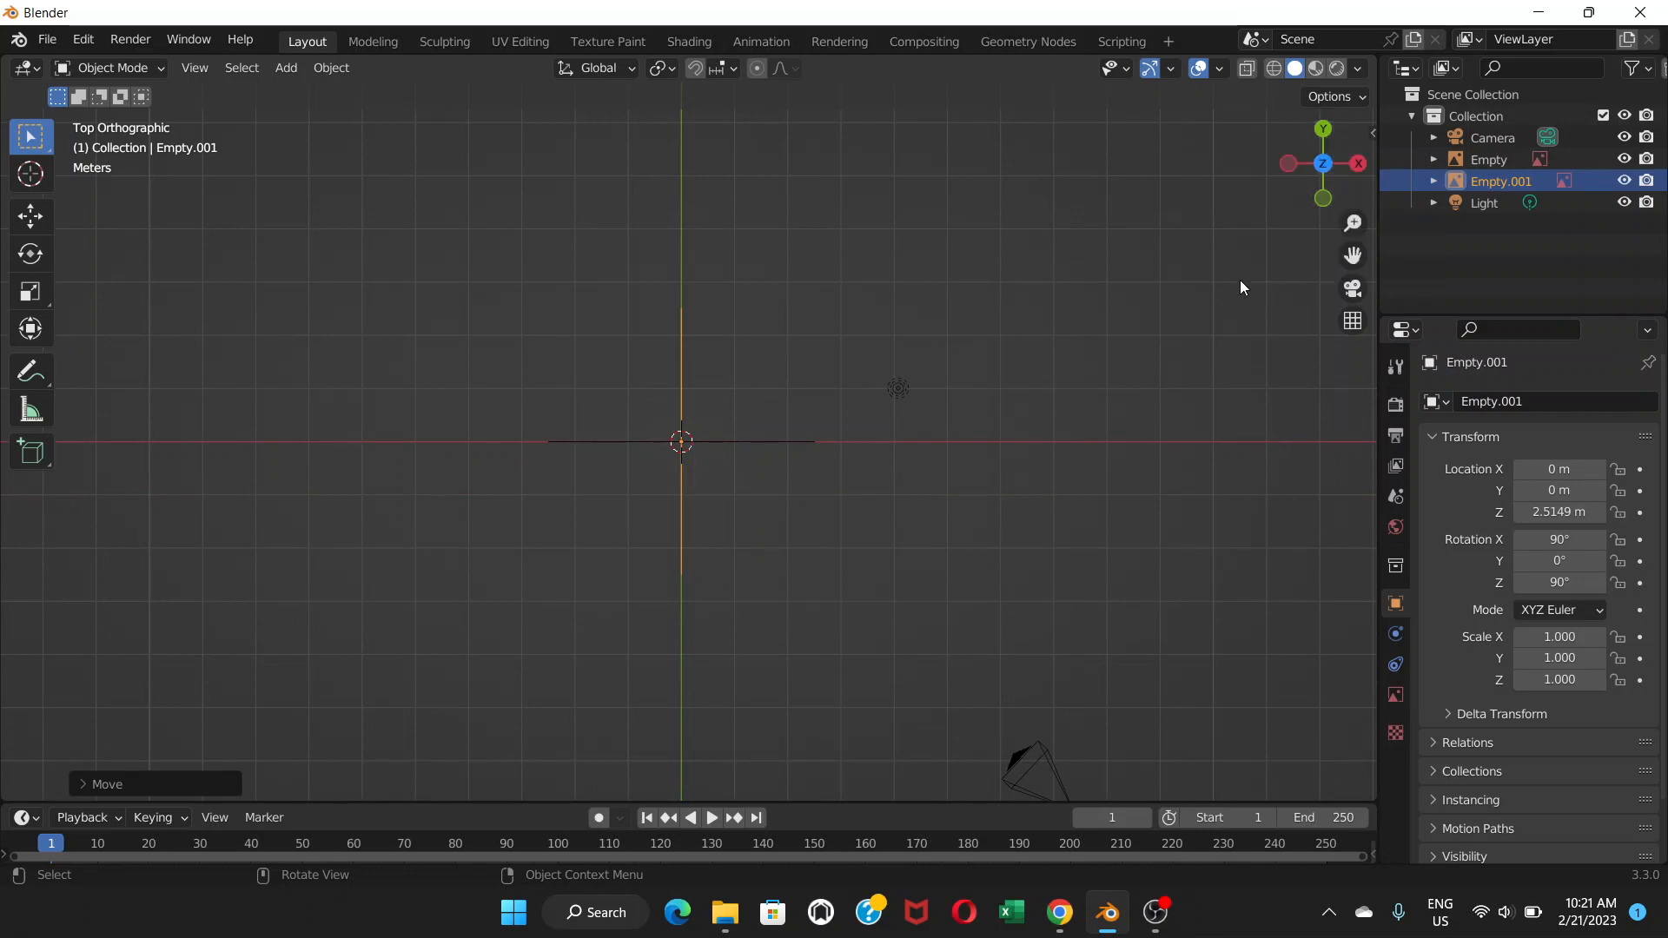
{"action": "left_click", "coordinate": [285, 70]}
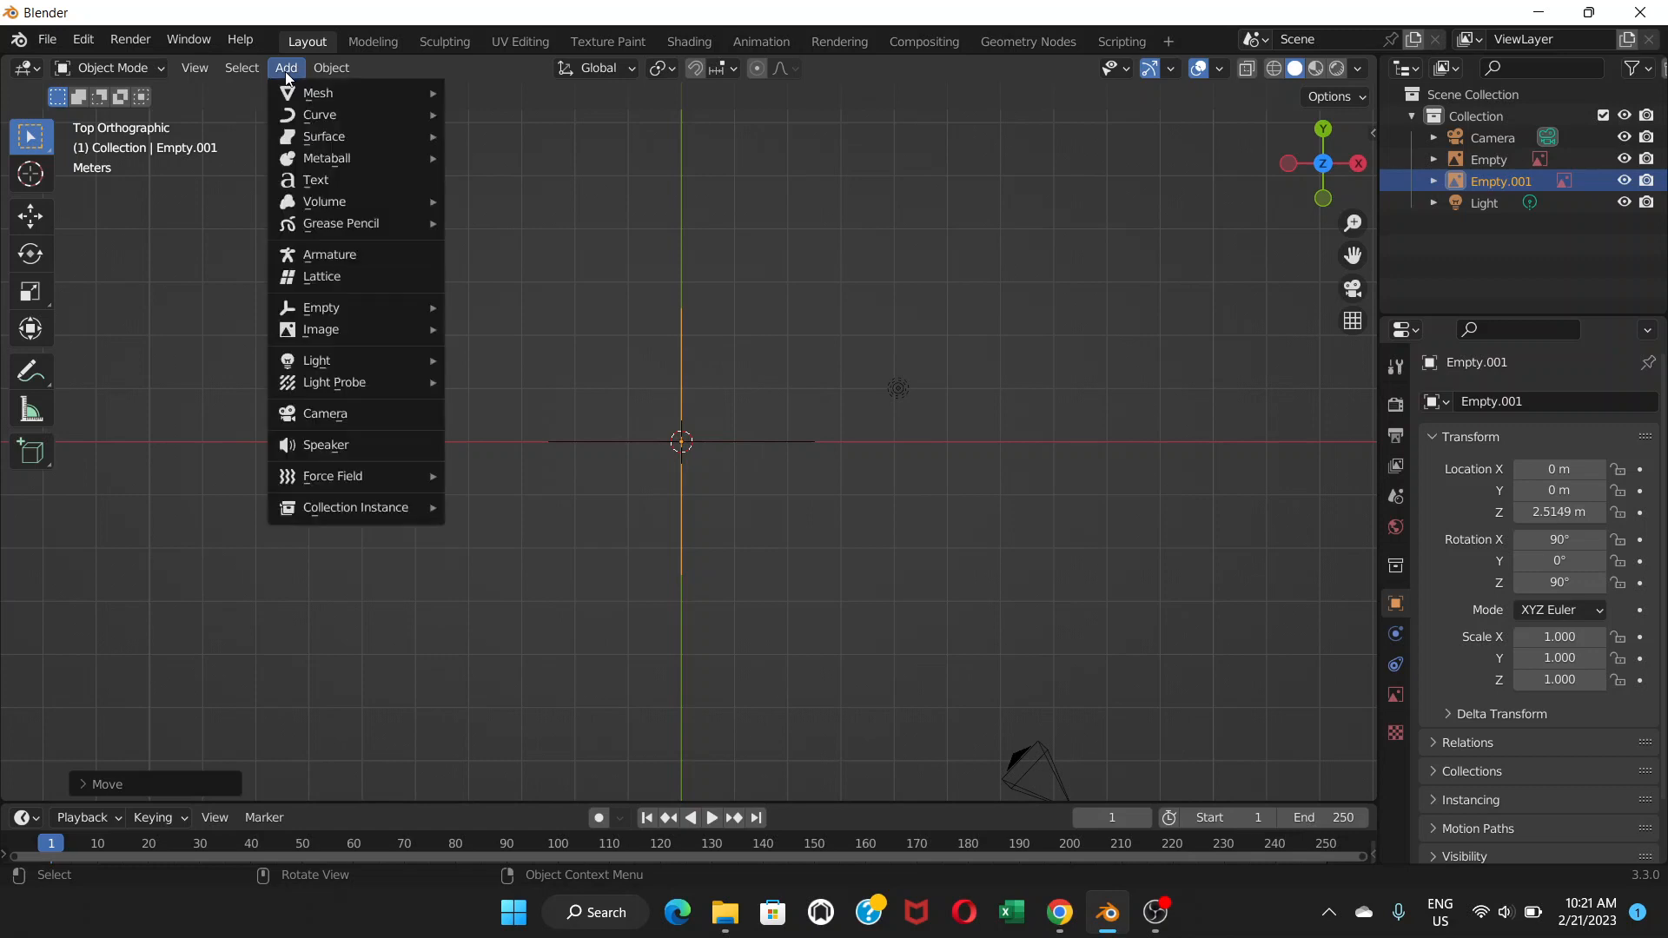
{"action": "mouse_move", "coordinate": [399, 331]}
{"action": "left_click", "coordinate": [499, 328]}
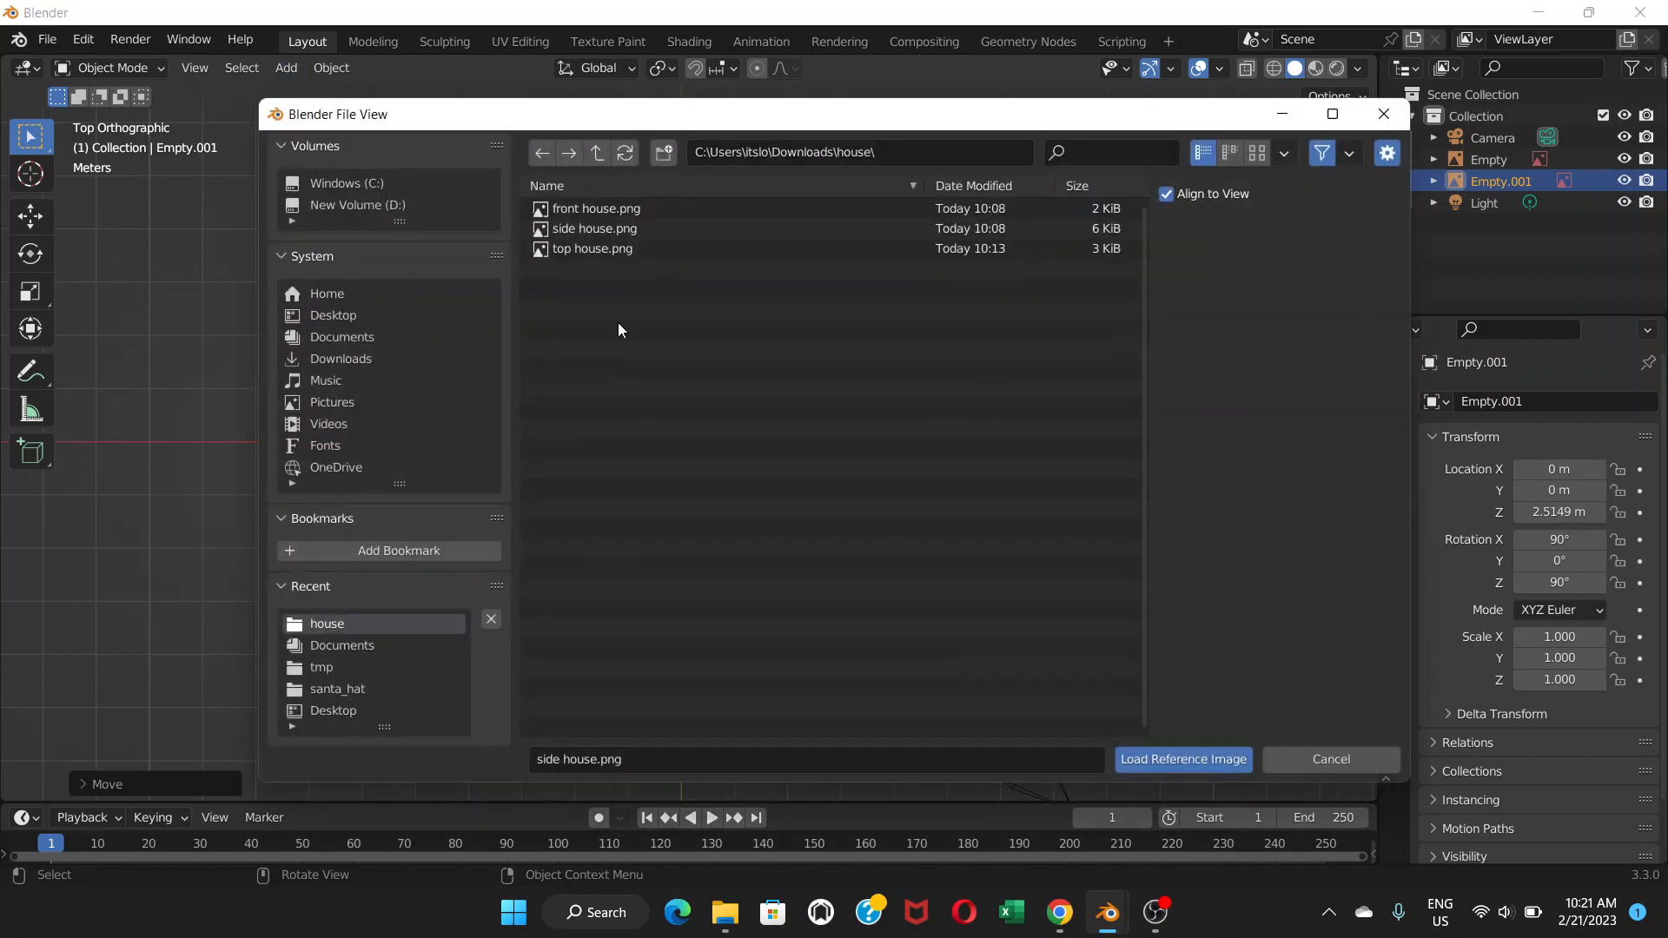
{"action": "double_click", "coordinate": [582, 250]}
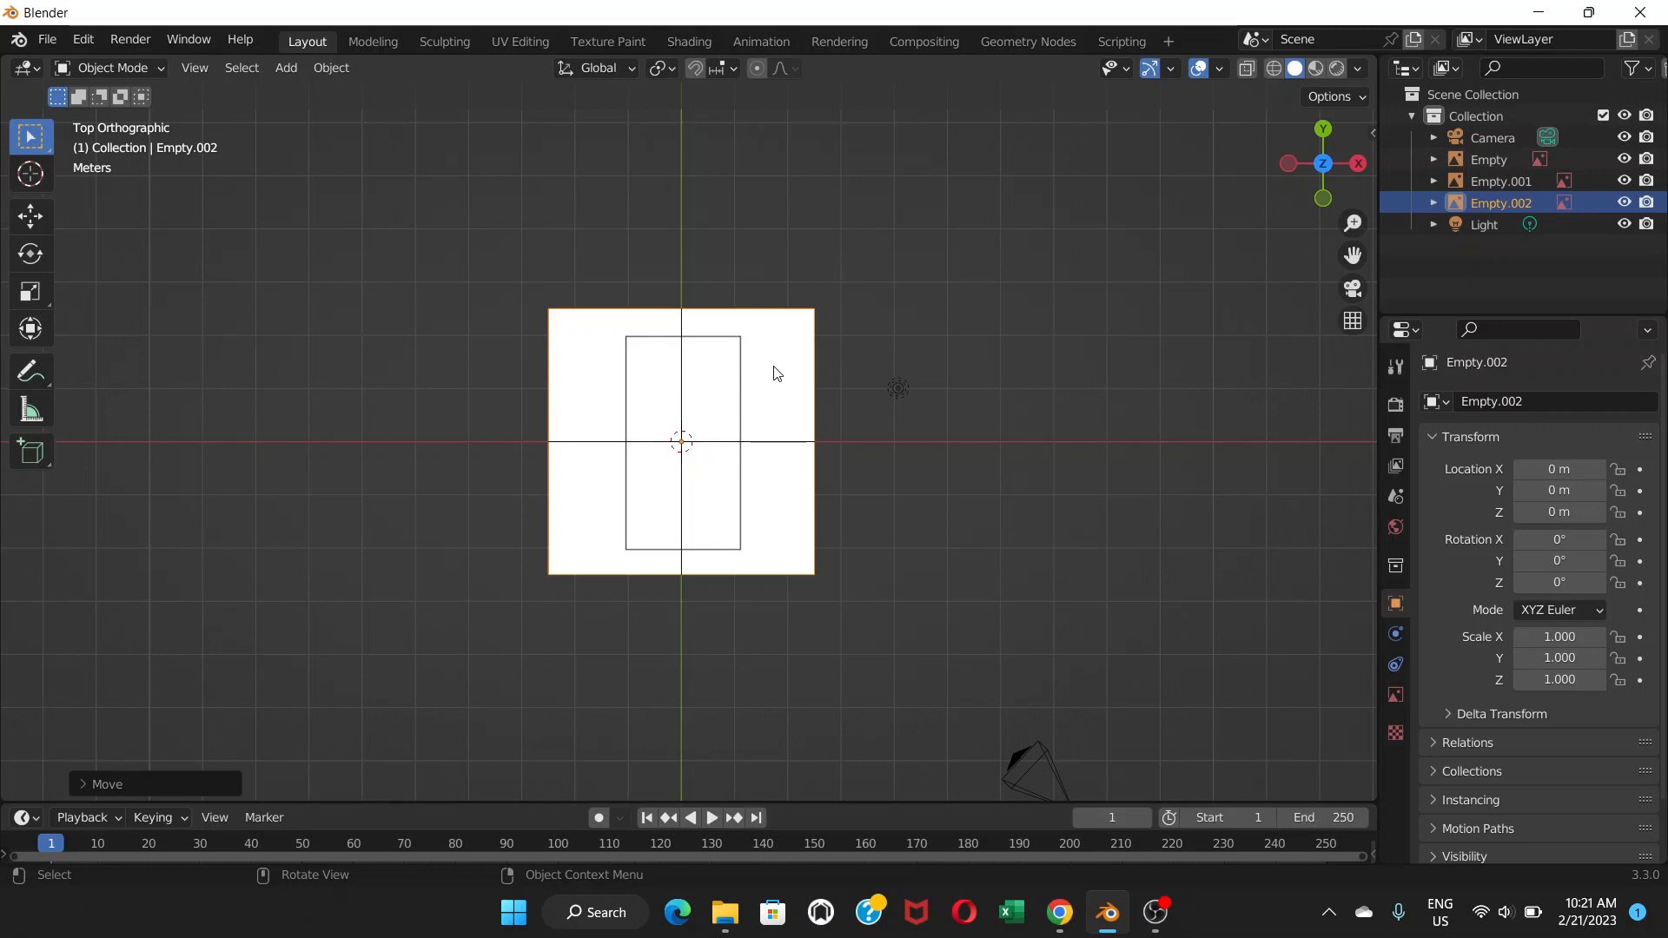
Rotate the top reference 90 degrees so it lies lengthwise, then inspect all three references in perspective.
{"action": "key", "text": "r"}
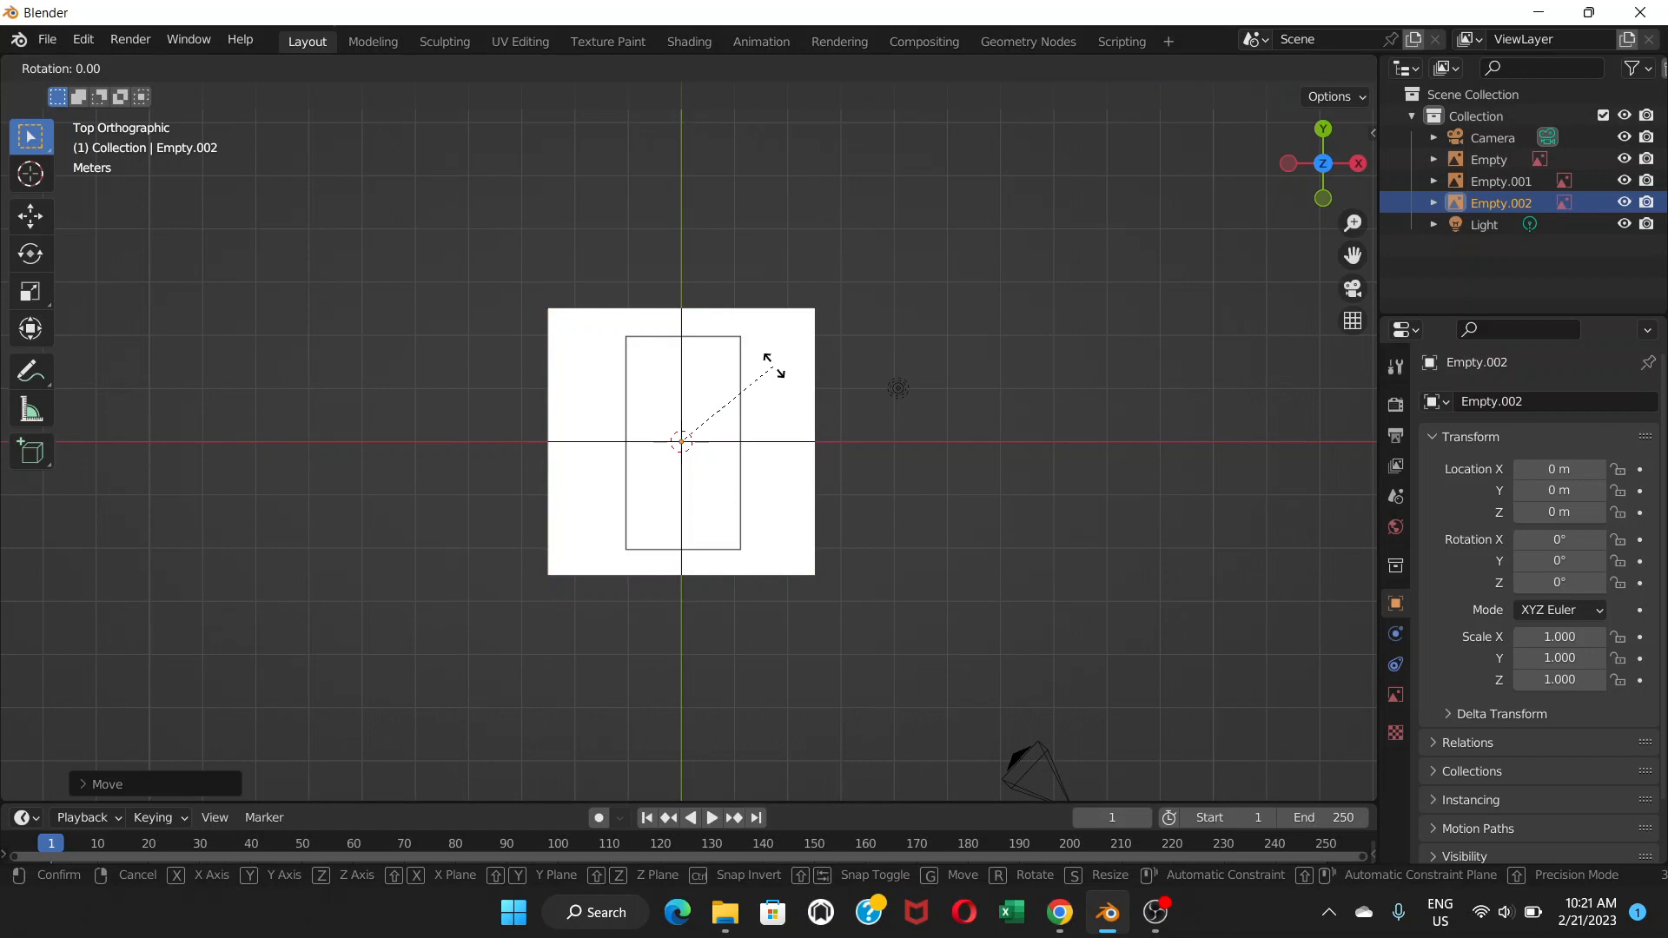
{"action": "type", "text": "90"}
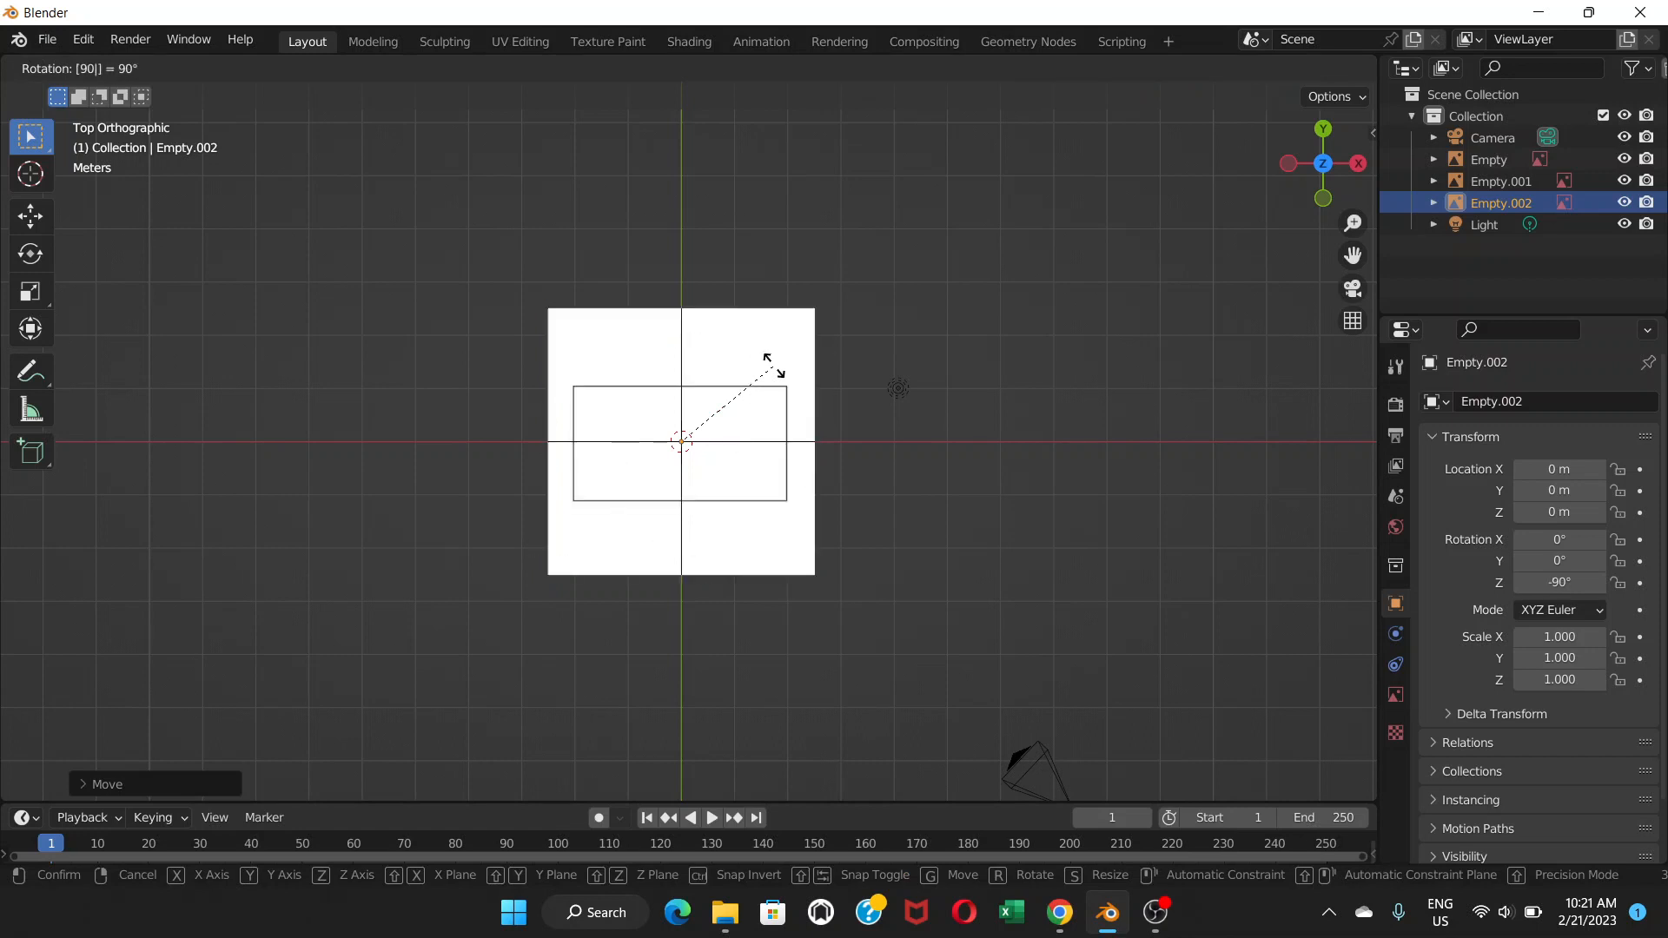
{"action": "key", "text": "Return"}
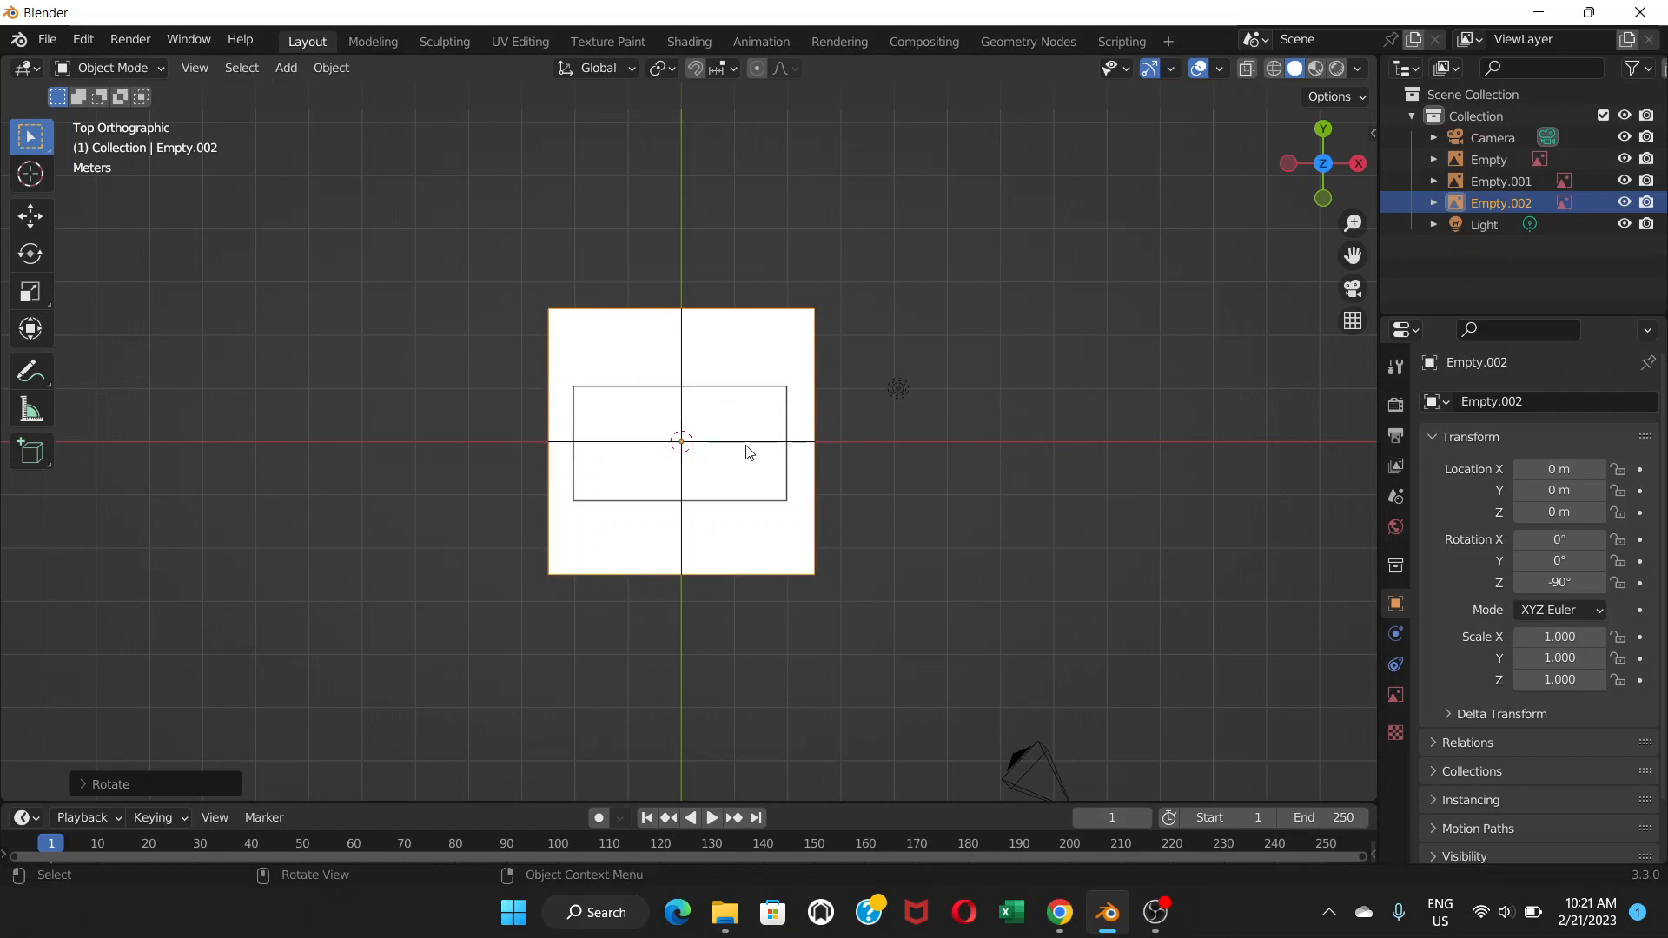
{"action": "middle_click_drag", "start_coordinate": [735, 492], "coordinate": [726, 242]}
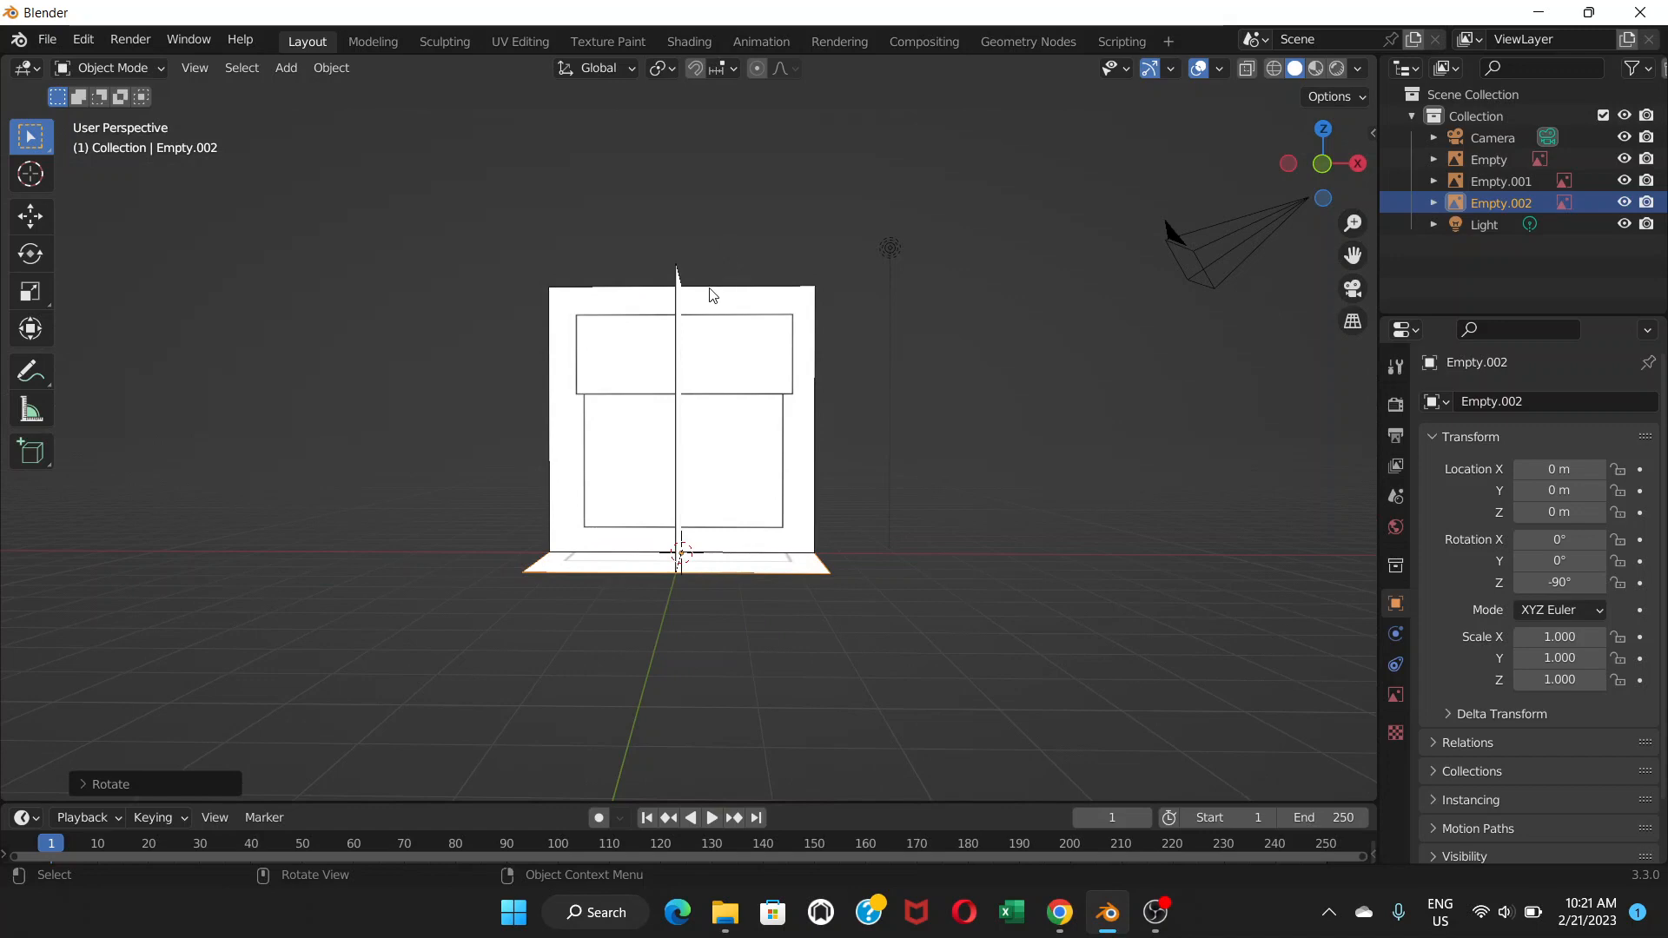
{"action": "key", "text": "KP_1"}
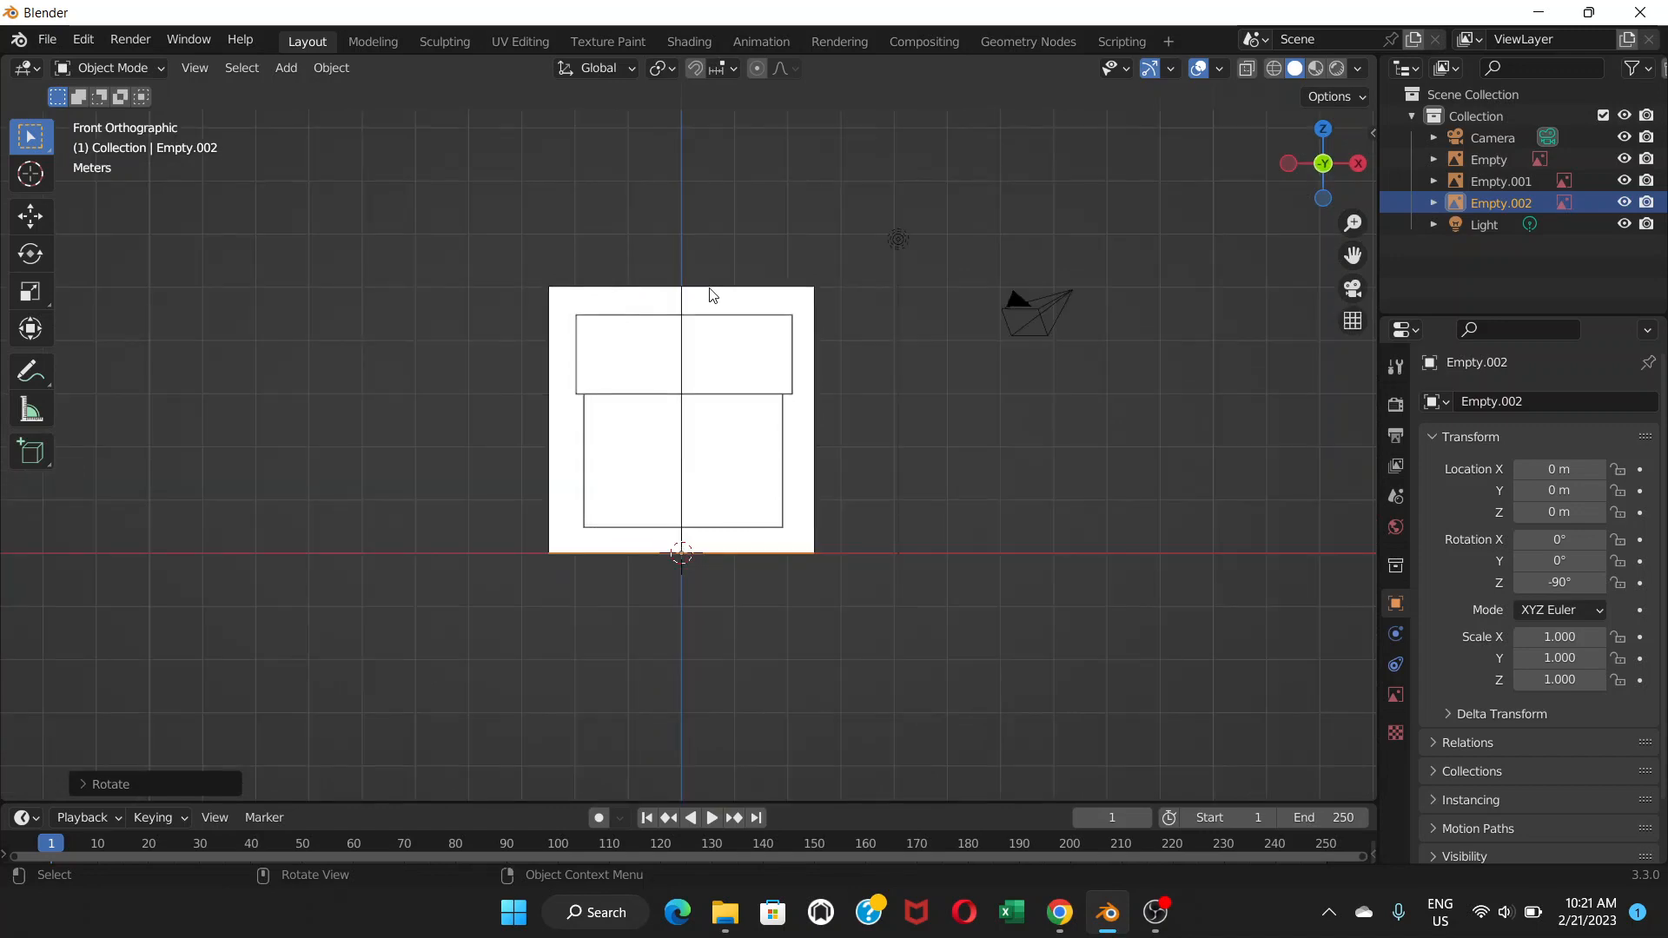
{"action": "key", "text": "KP_3"}
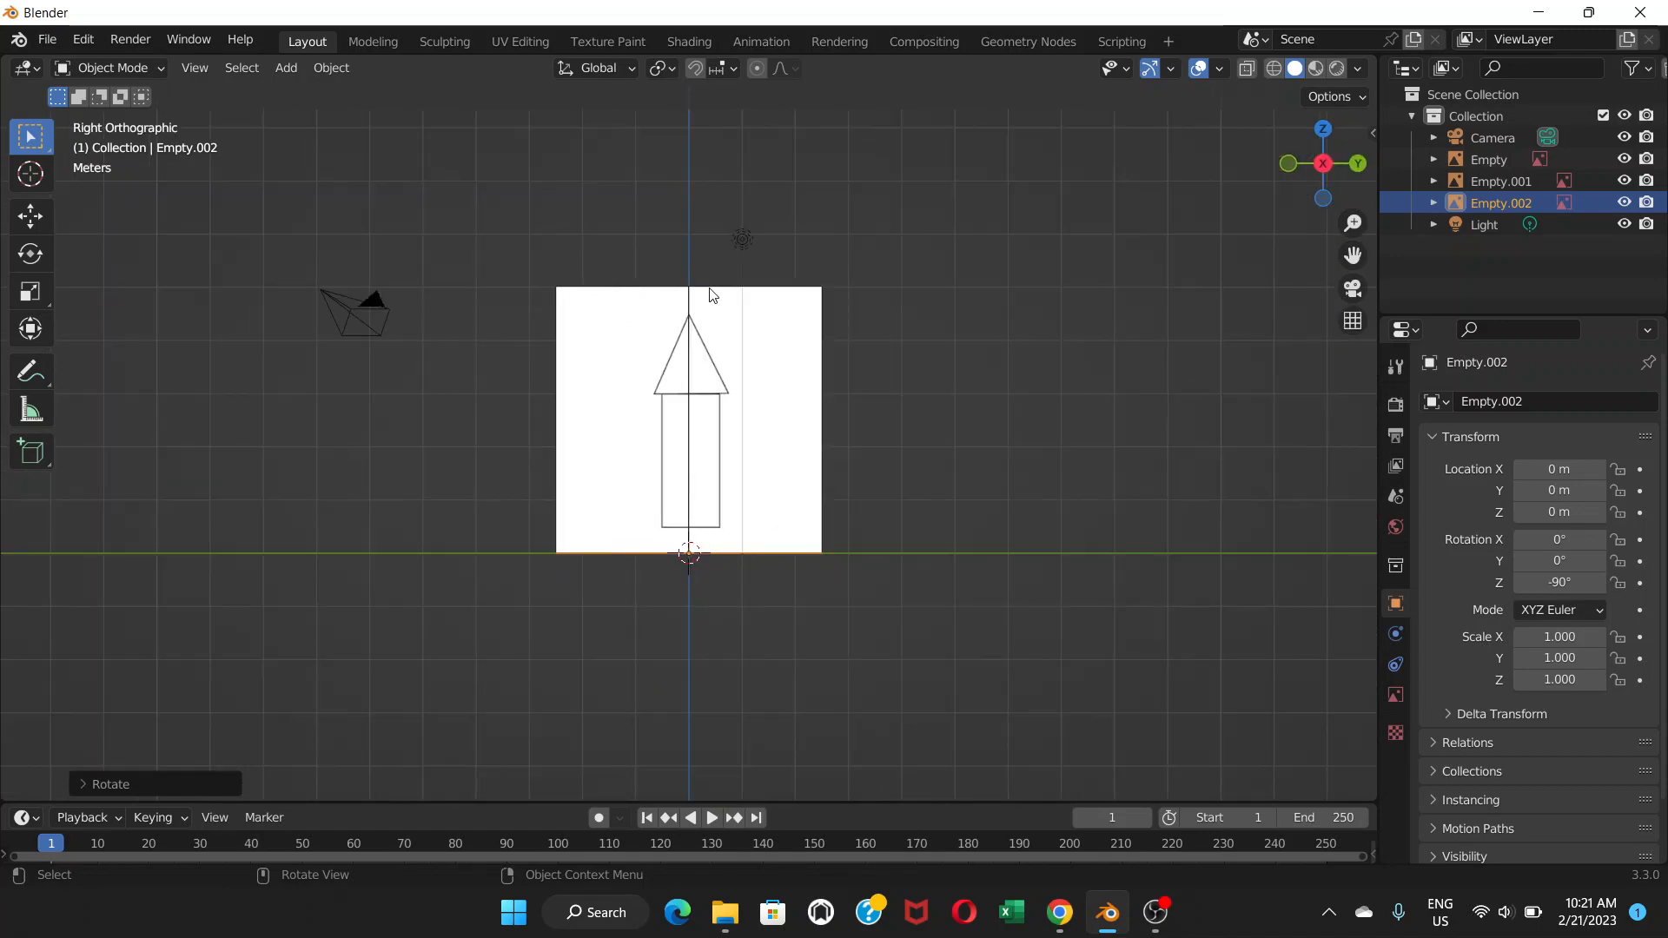
{"action": "key", "text": "KP_7"}
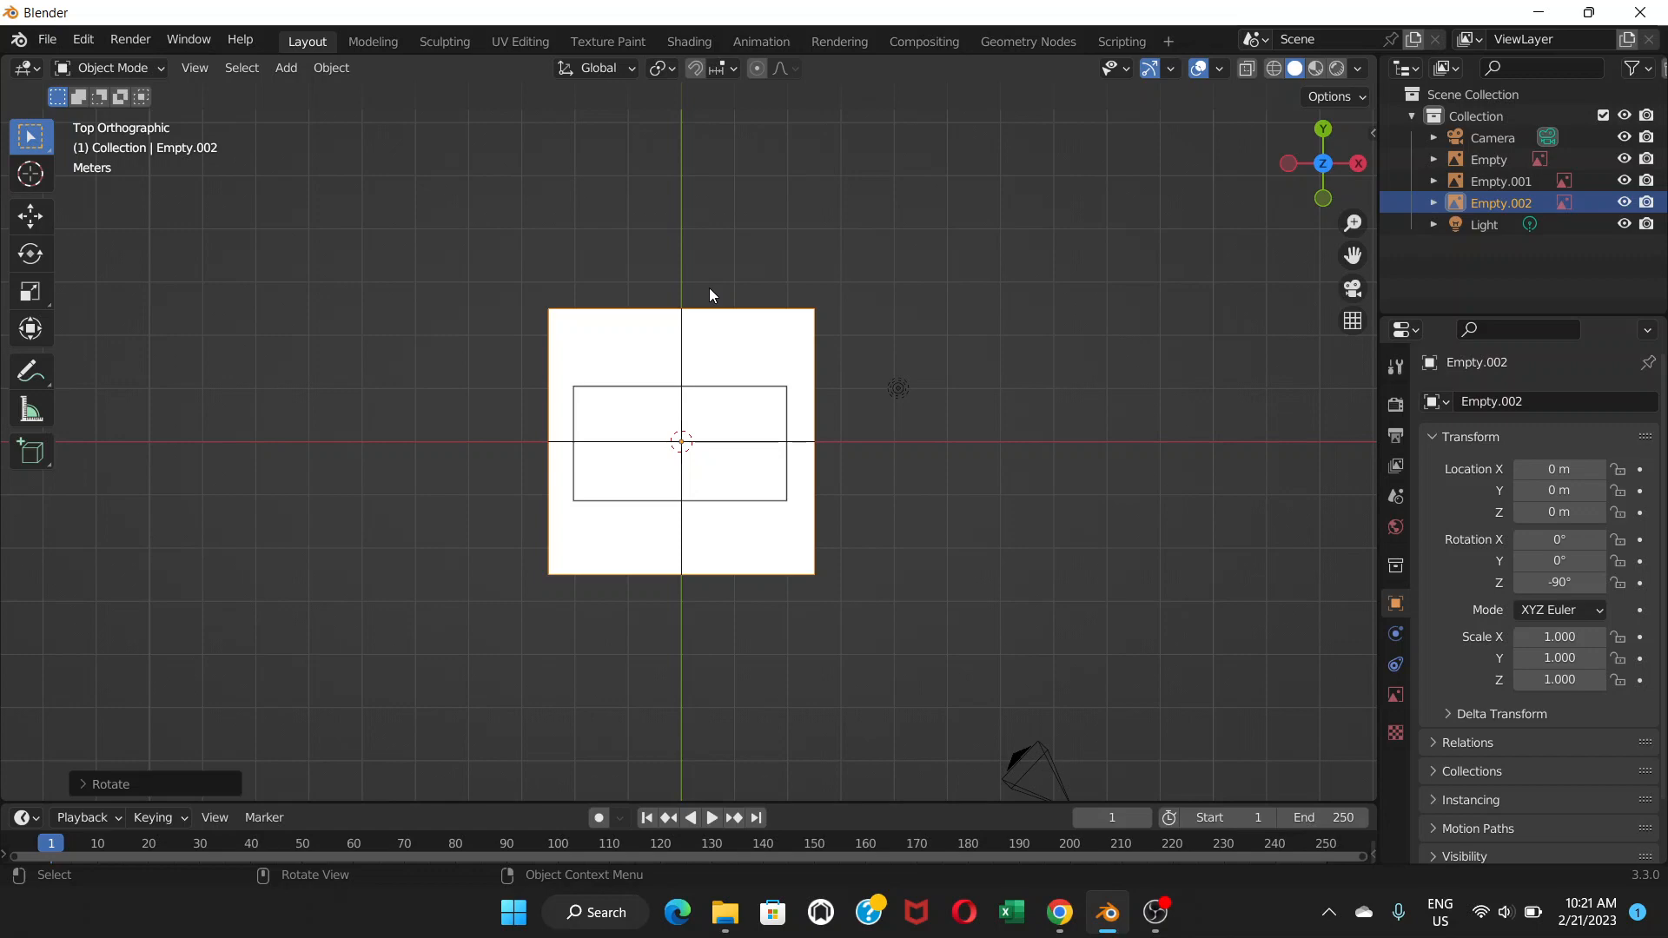
{"action": "middle_click_drag", "start_coordinate": [686, 498], "coordinate": [687, 268]}
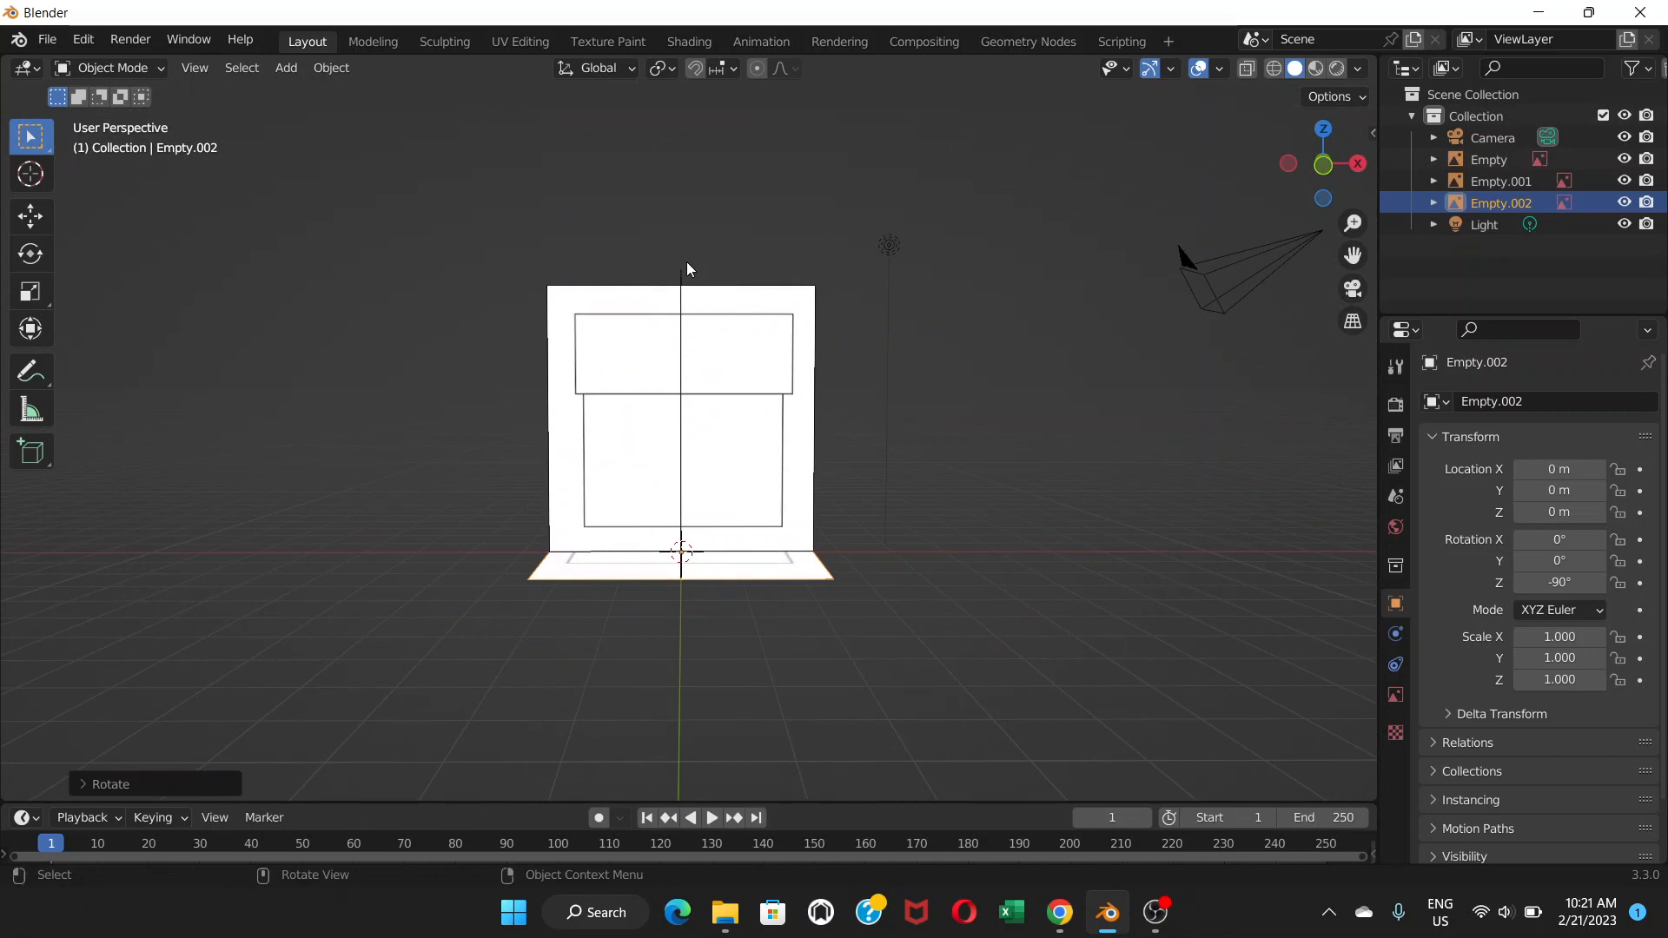
{"action": "key", "text": "KP_1"}
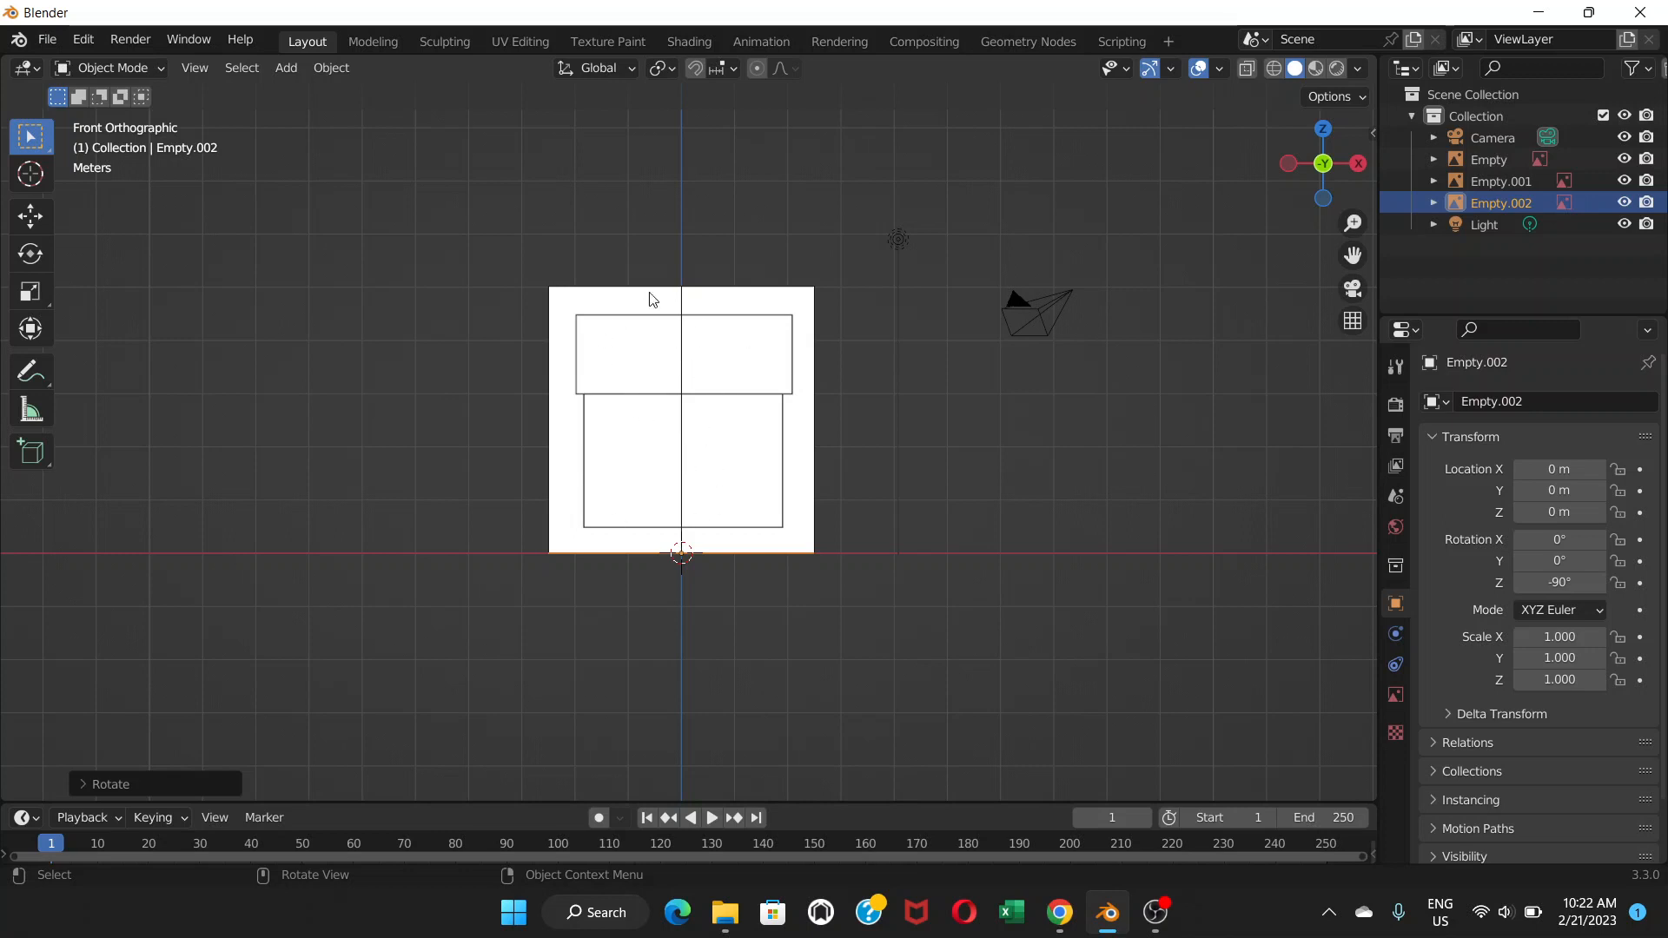
{"action": "left_click", "coordinate": [287, 69]}
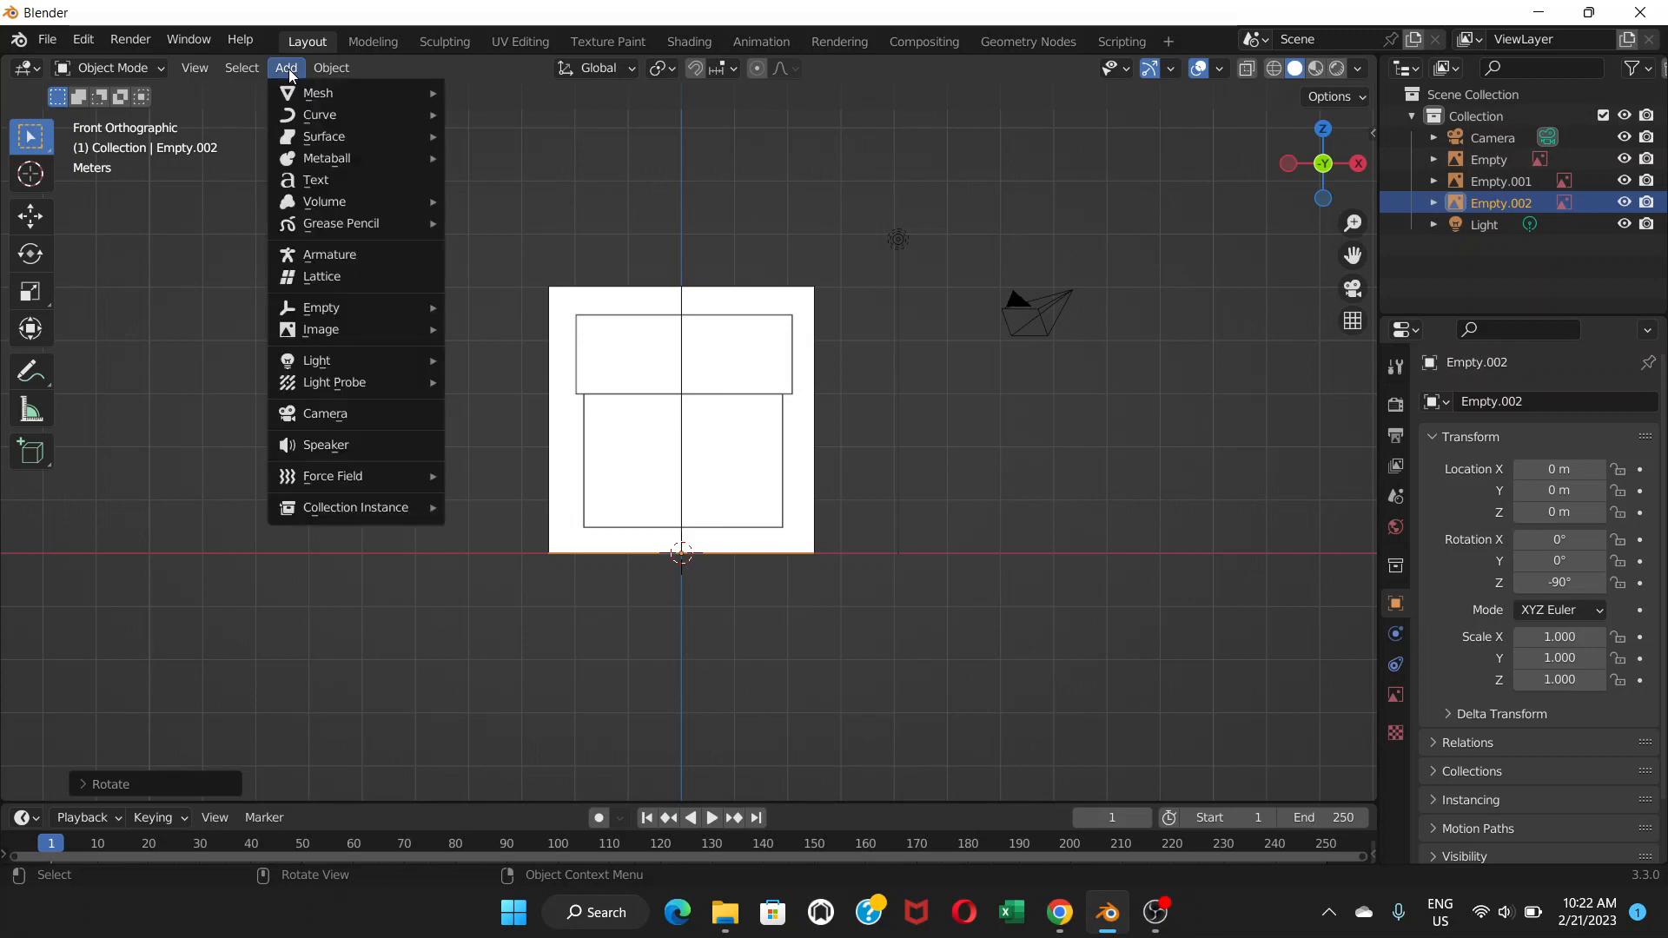
{"action": "mouse_move", "coordinate": [376, 104]}
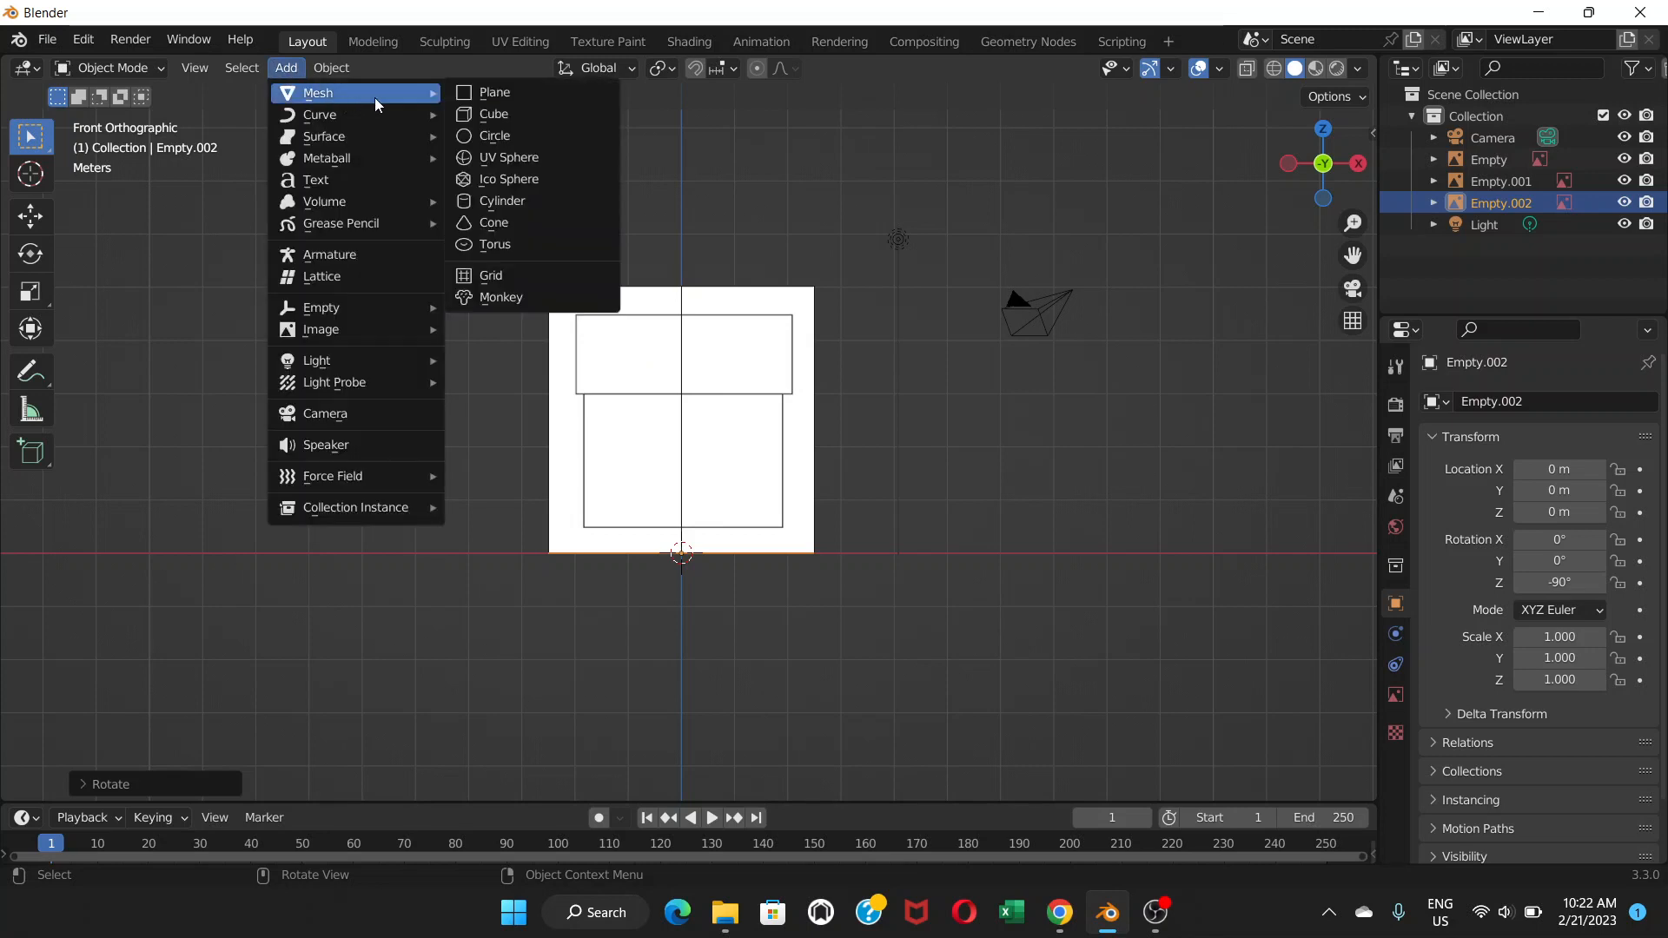
{"action": "left_click", "coordinate": [476, 96]}
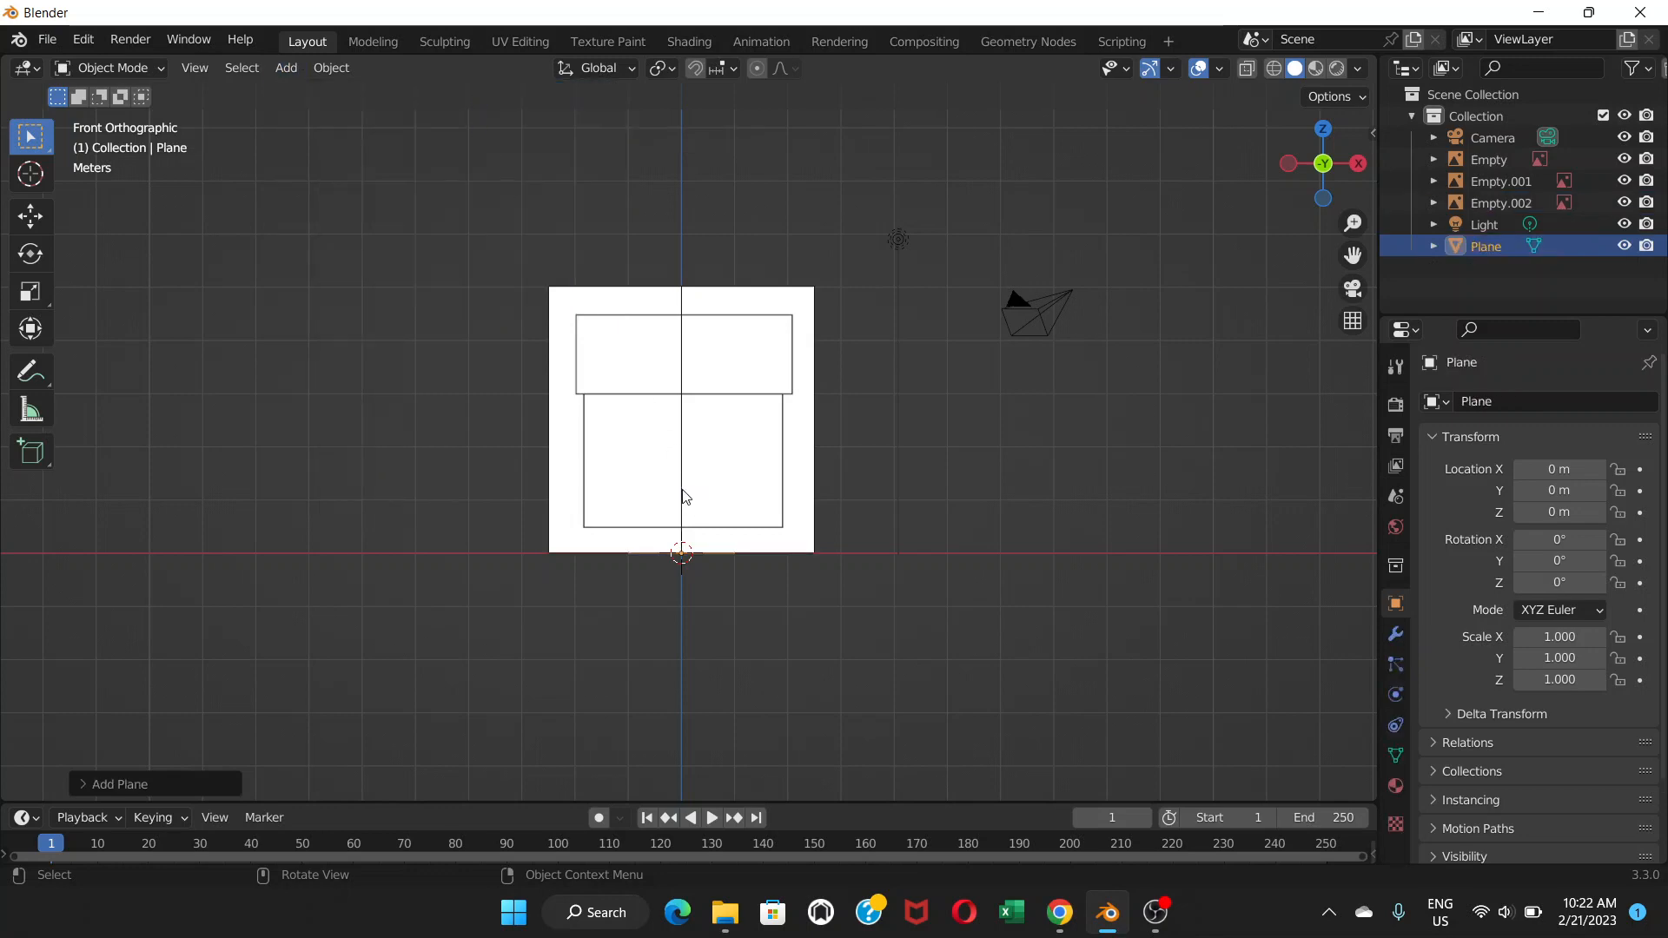
{"action": "mouse_move", "coordinate": [684, 497]}
{"action": "middle_mouse_down"}
{"action": "mouse_move", "coordinate": [617, 600]}
{"action": "mouse_move", "coordinate": [681, 507]}
{"action": "mouse_move", "coordinate": [685, 455]}
{"action": "mouse_move", "coordinate": [677, 508]}
{"action": "middle_mouse_up"}
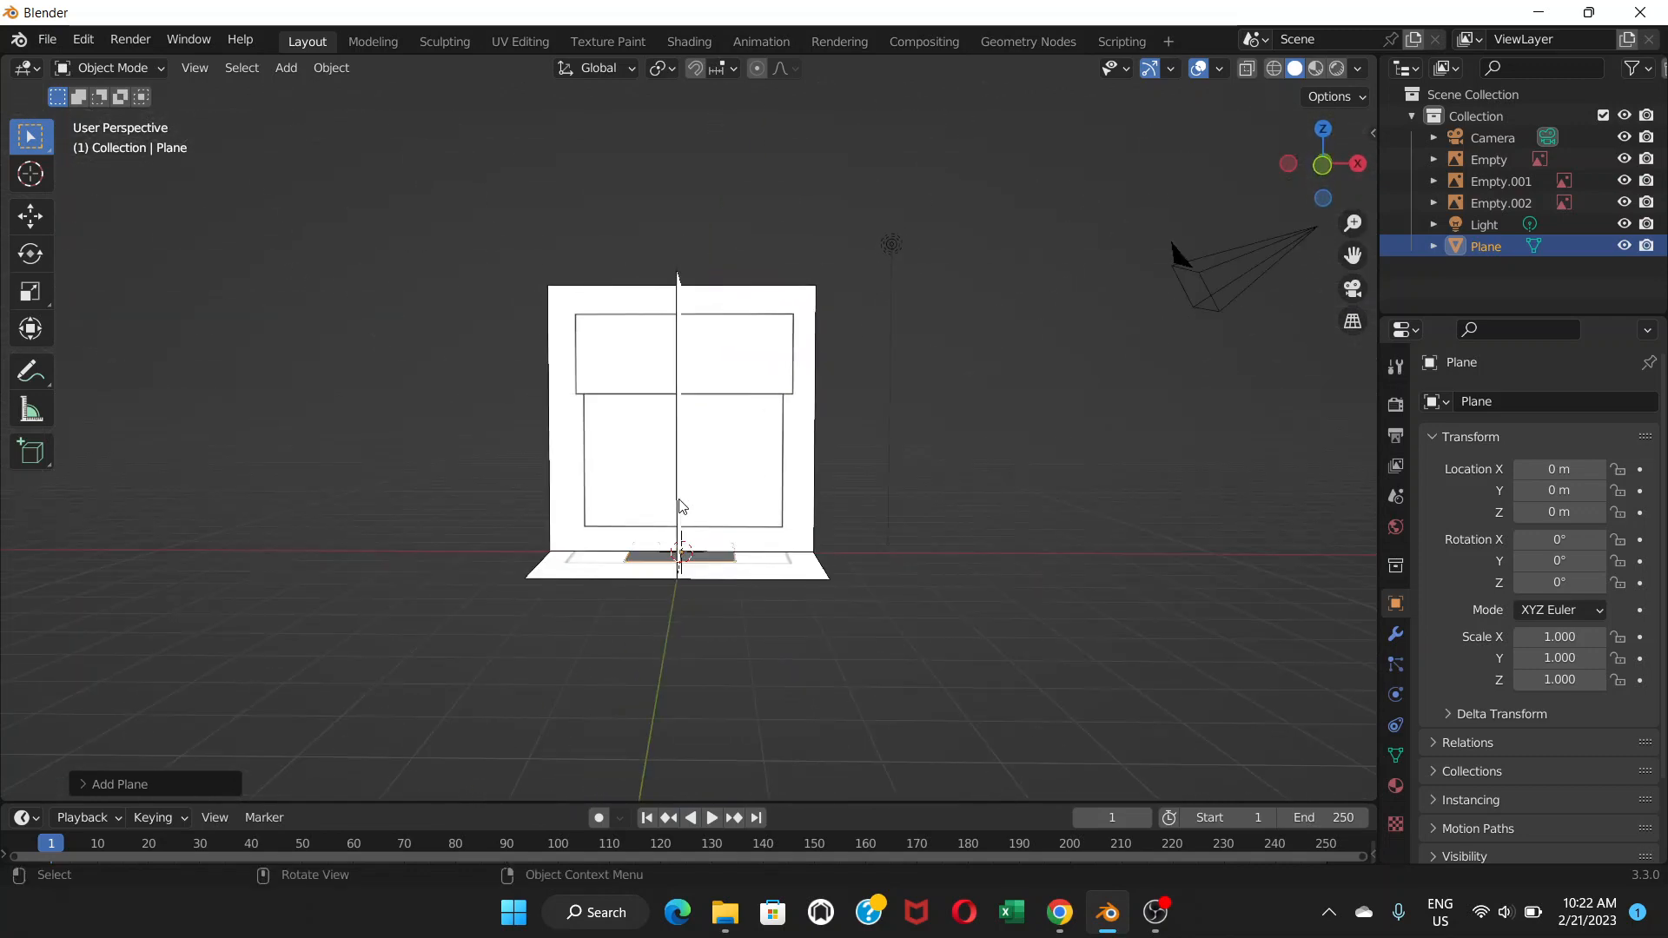
{"action": "key", "text": "g"}
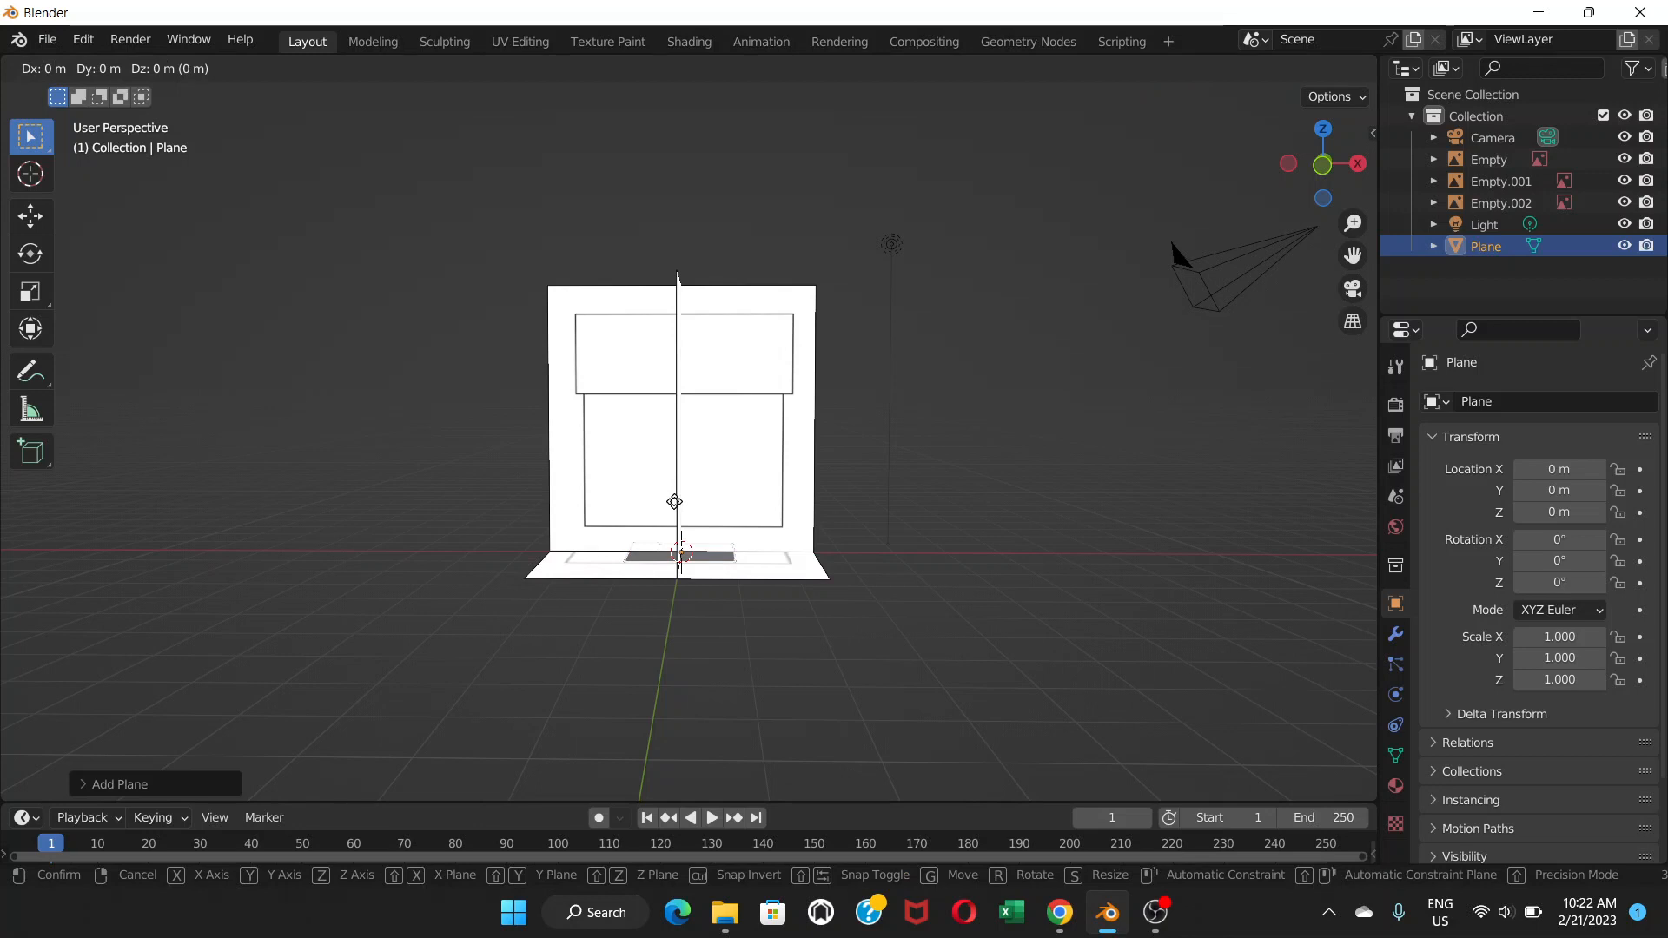
{"action": "key", "text": "y"}
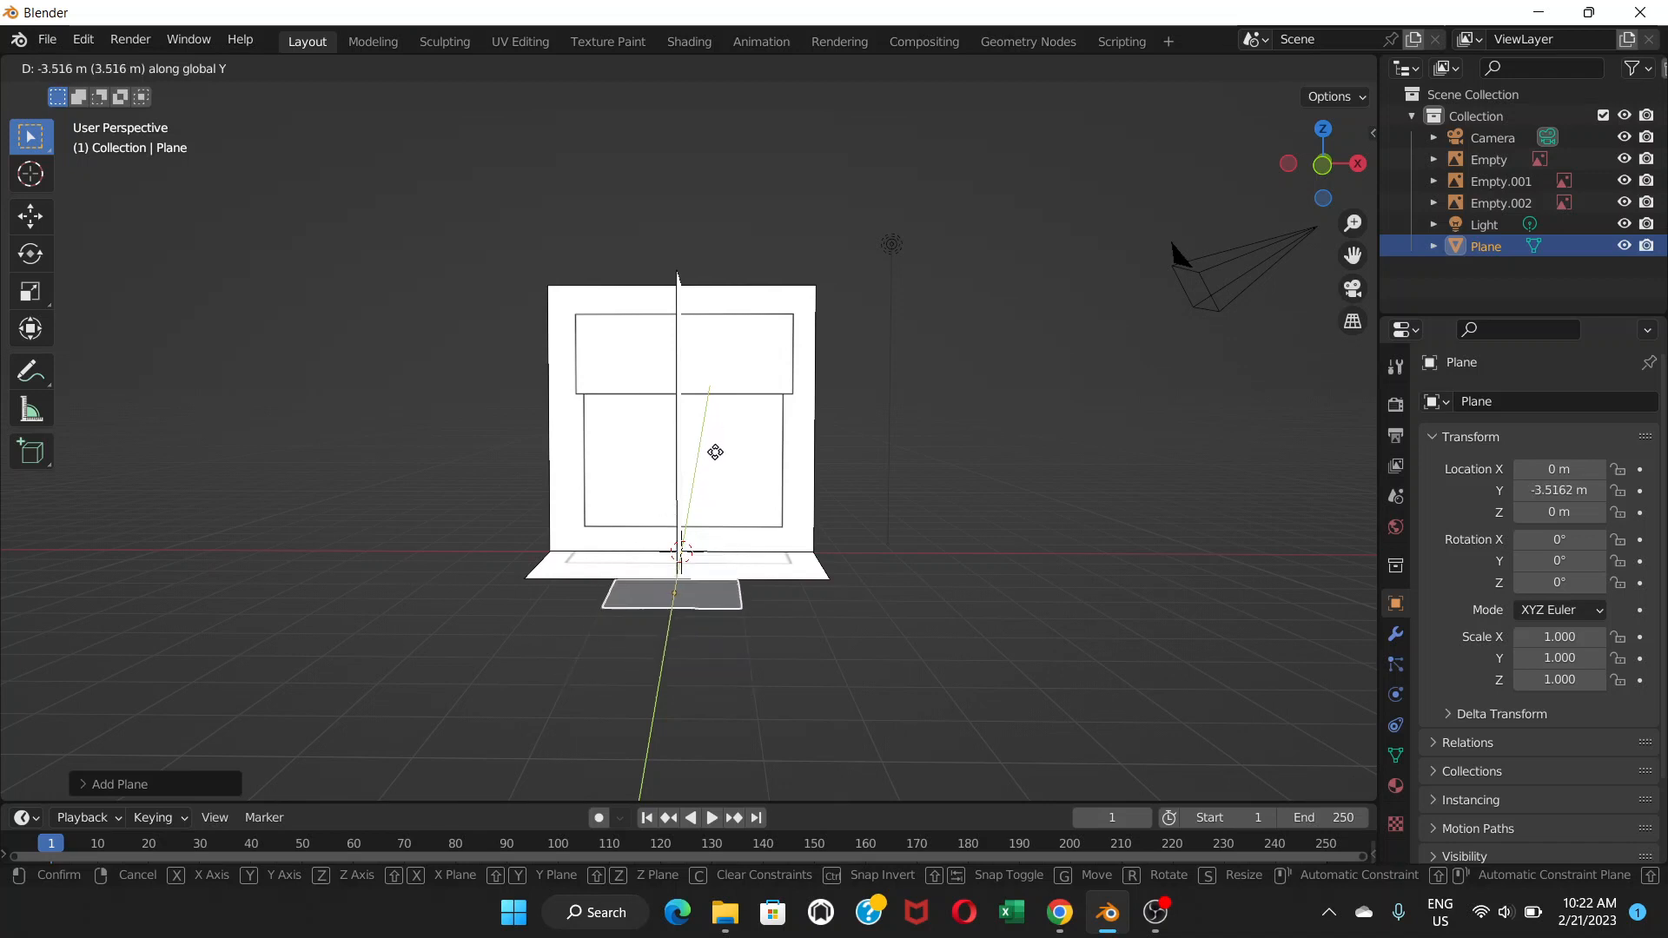
{"action": "left_click", "coordinate": [715, 452]}
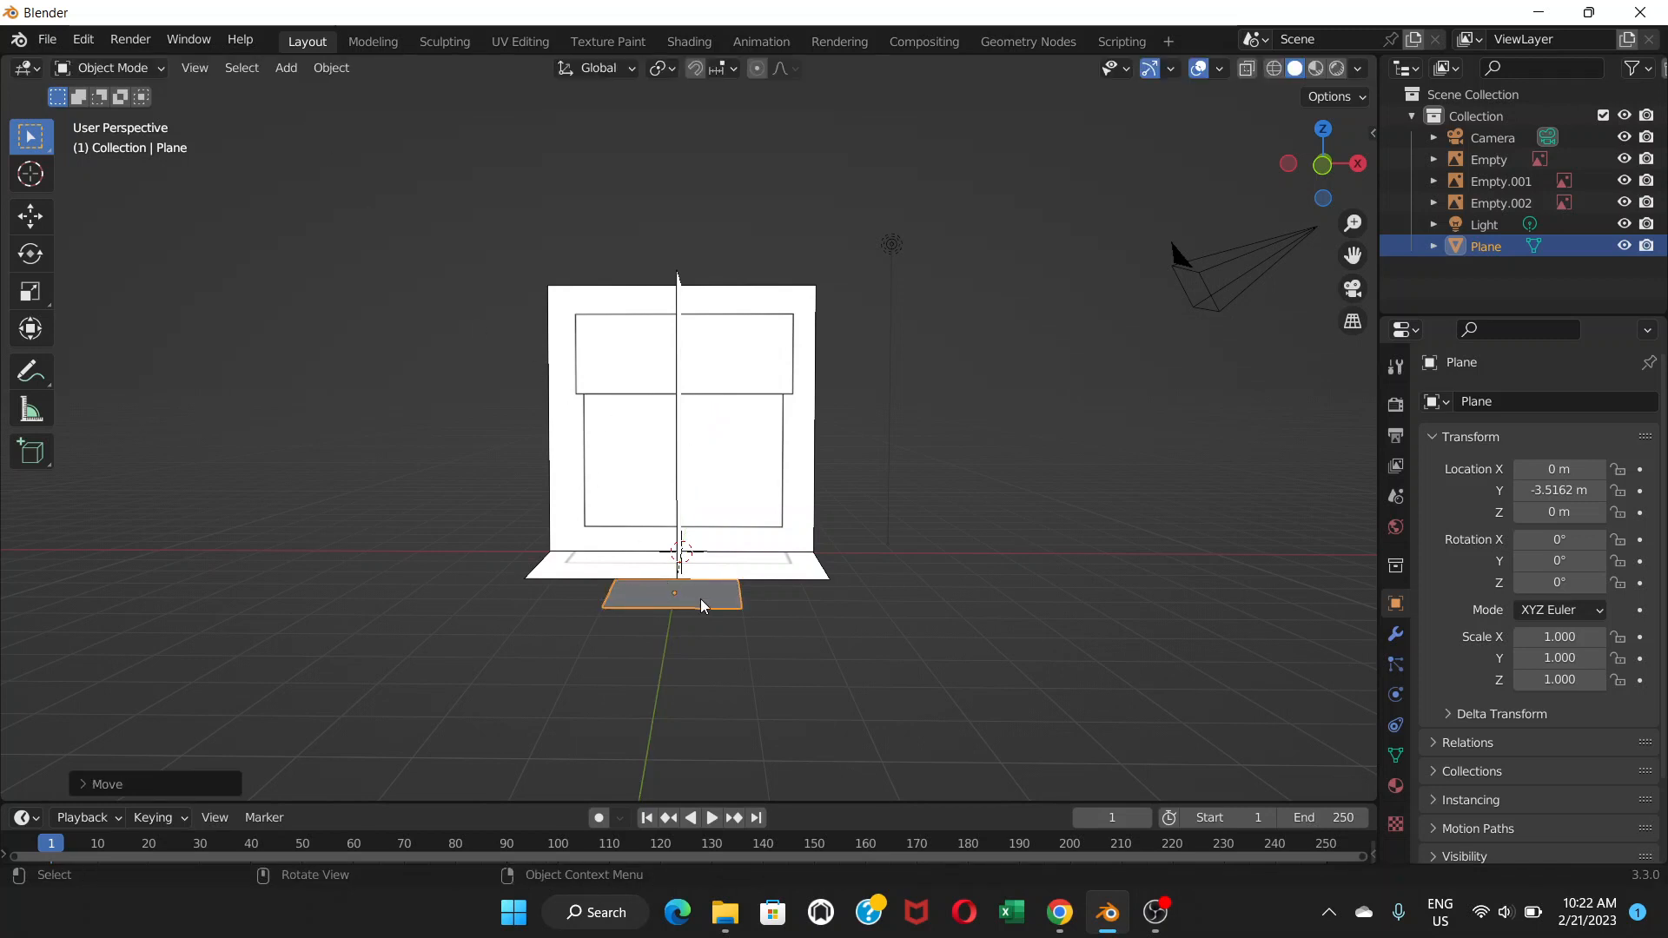
{"action": "key", "text": "Delete"}
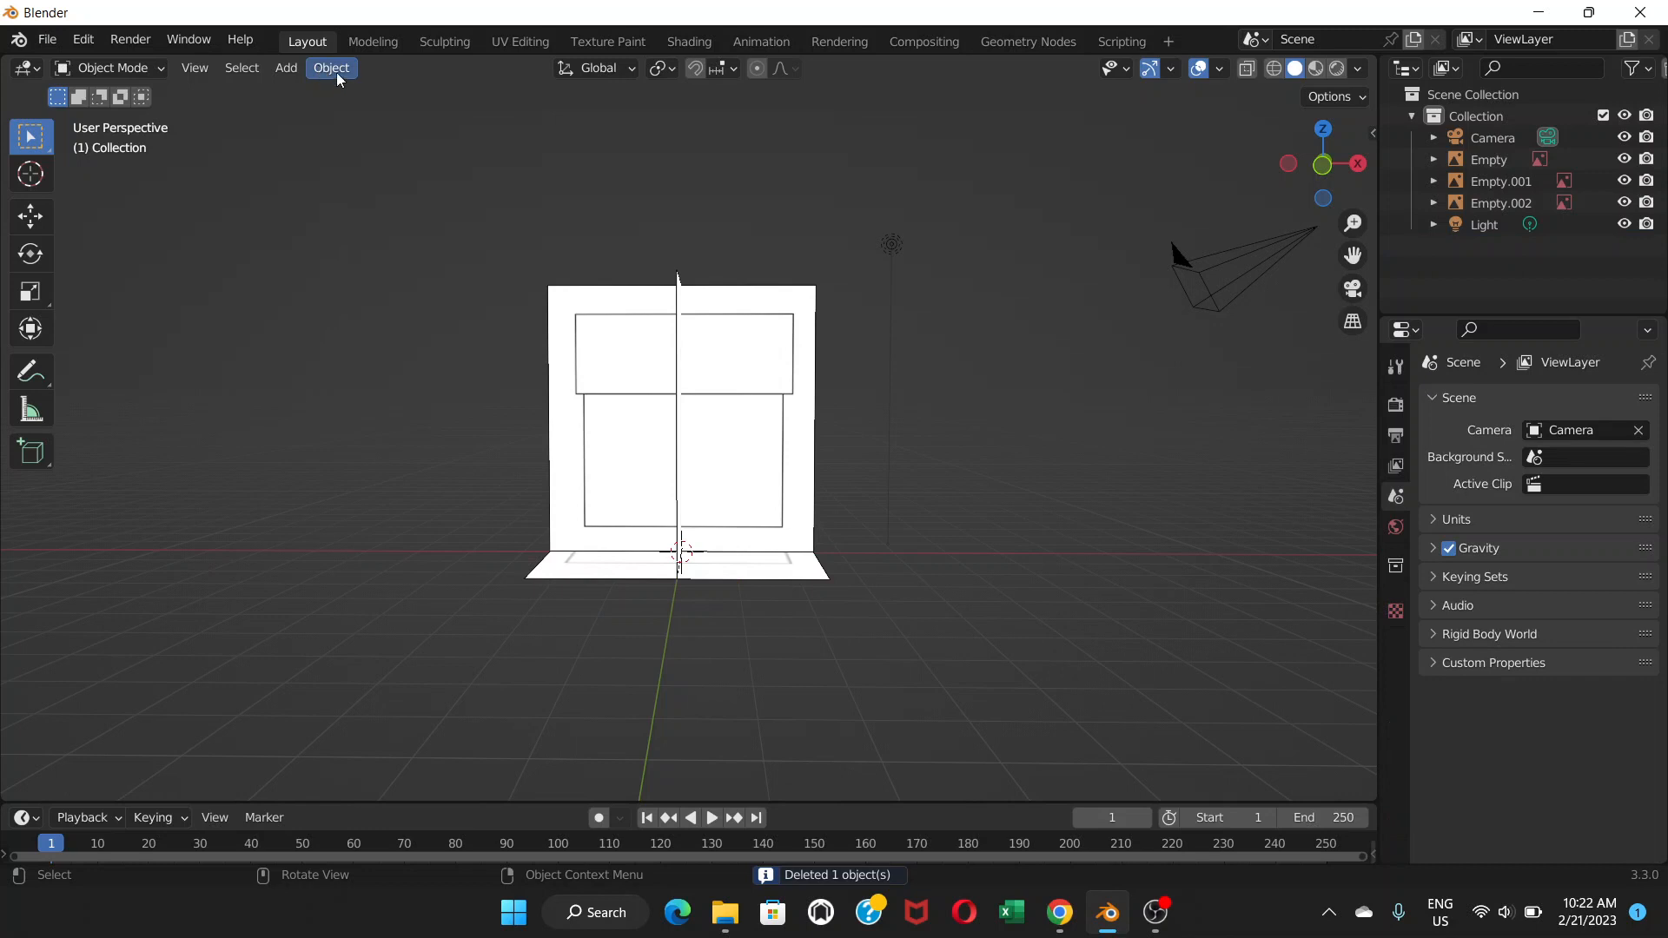
{"action": "key", "text": "KP_1"}
Add a cube and raise it to Z 1.4698 m.
{"action": "left_click", "coordinate": [285, 70]}
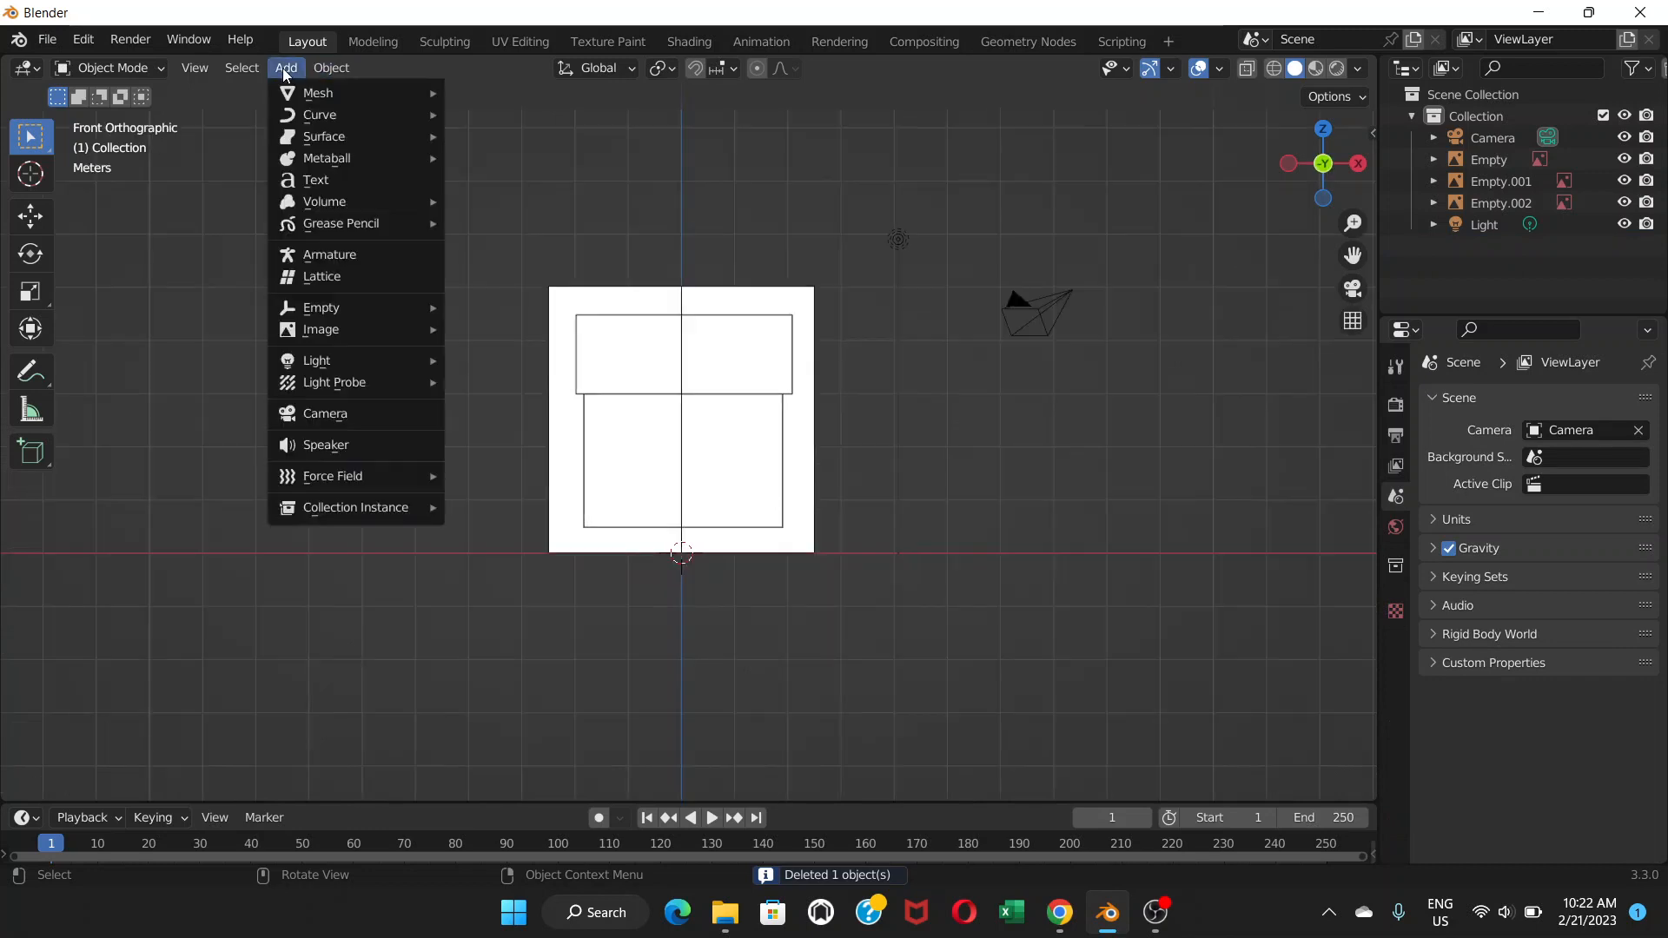
{"action": "mouse_move", "coordinate": [310, 90]}
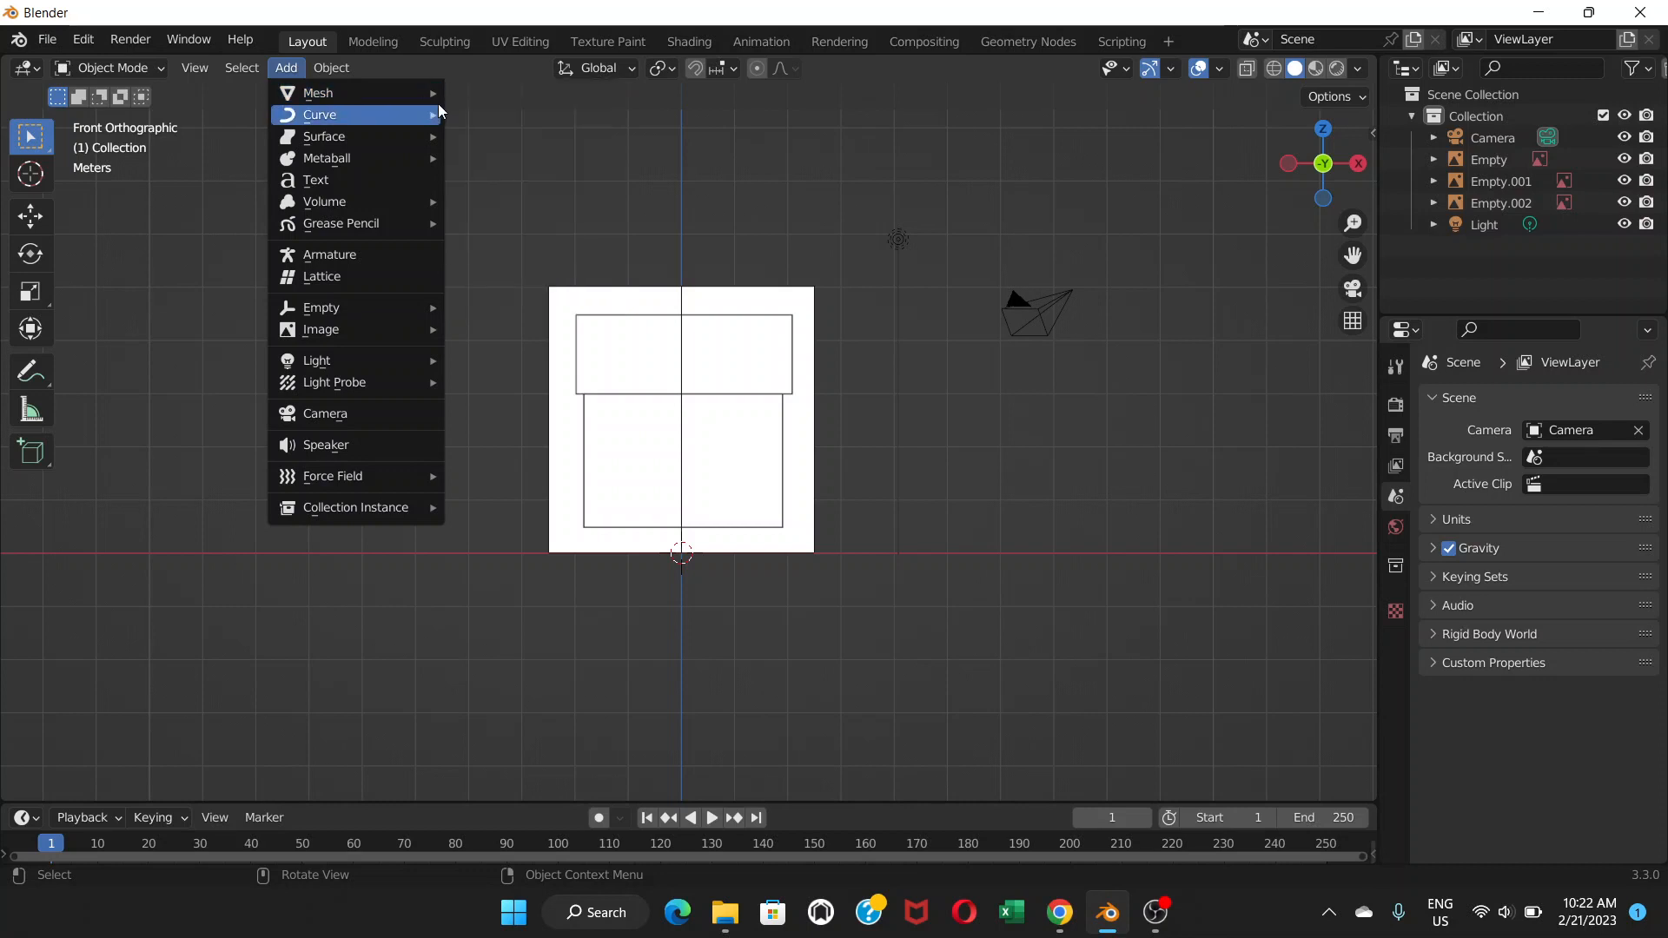
{"action": "left_click", "coordinate": [494, 118]}
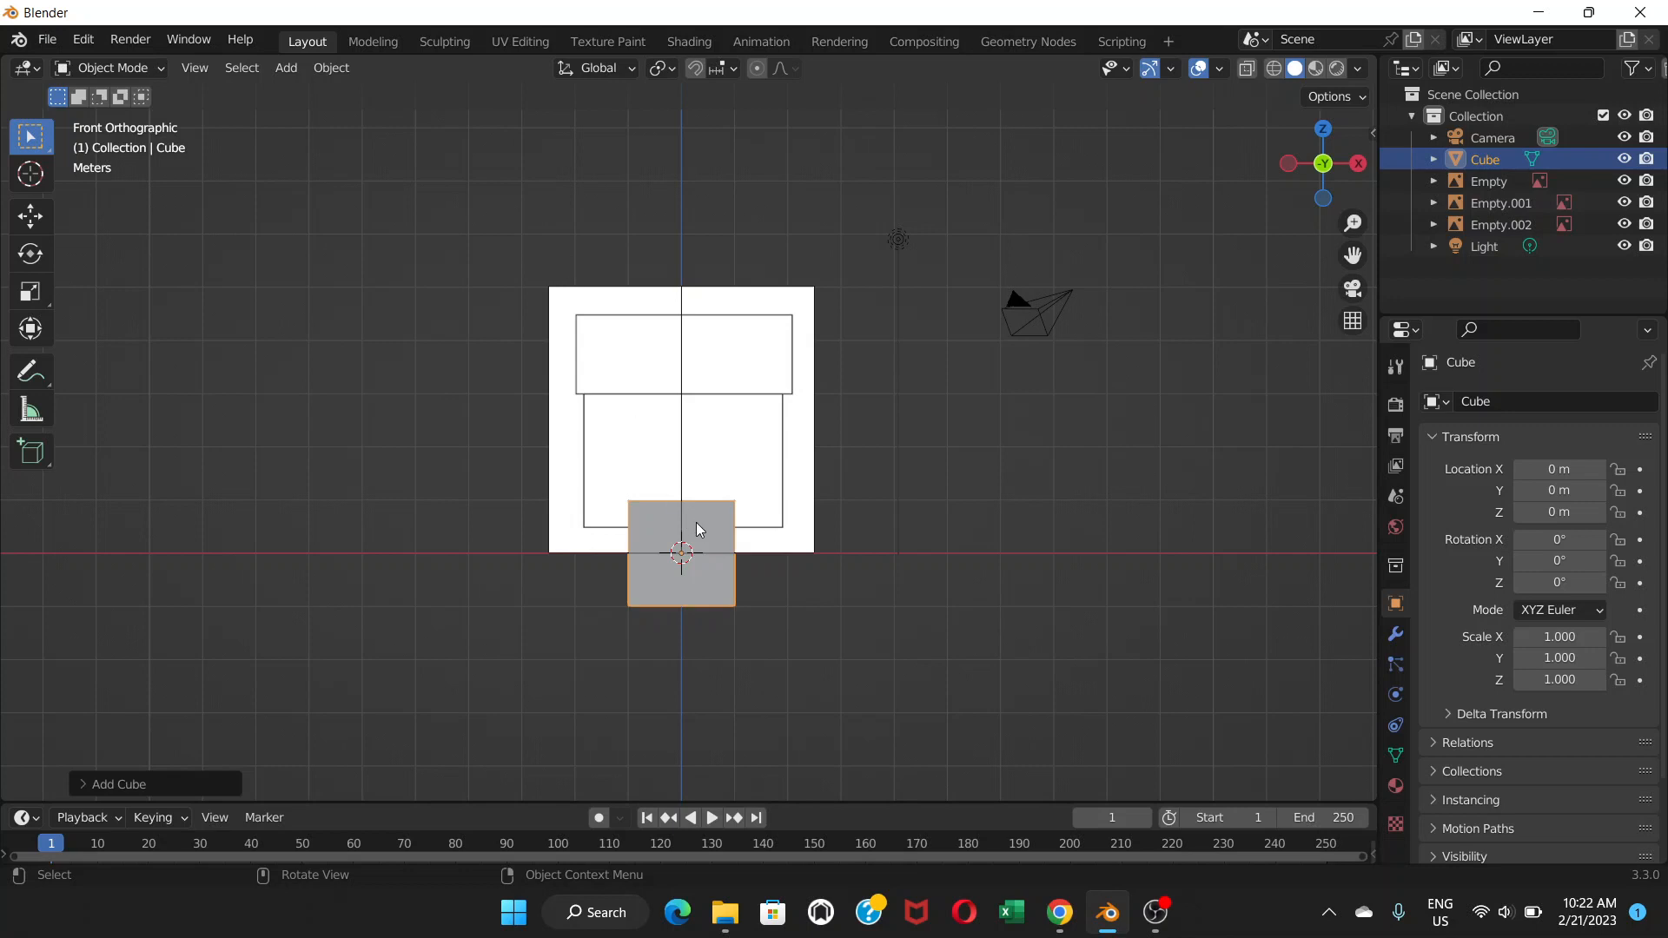
{"action": "key", "text": "g"}
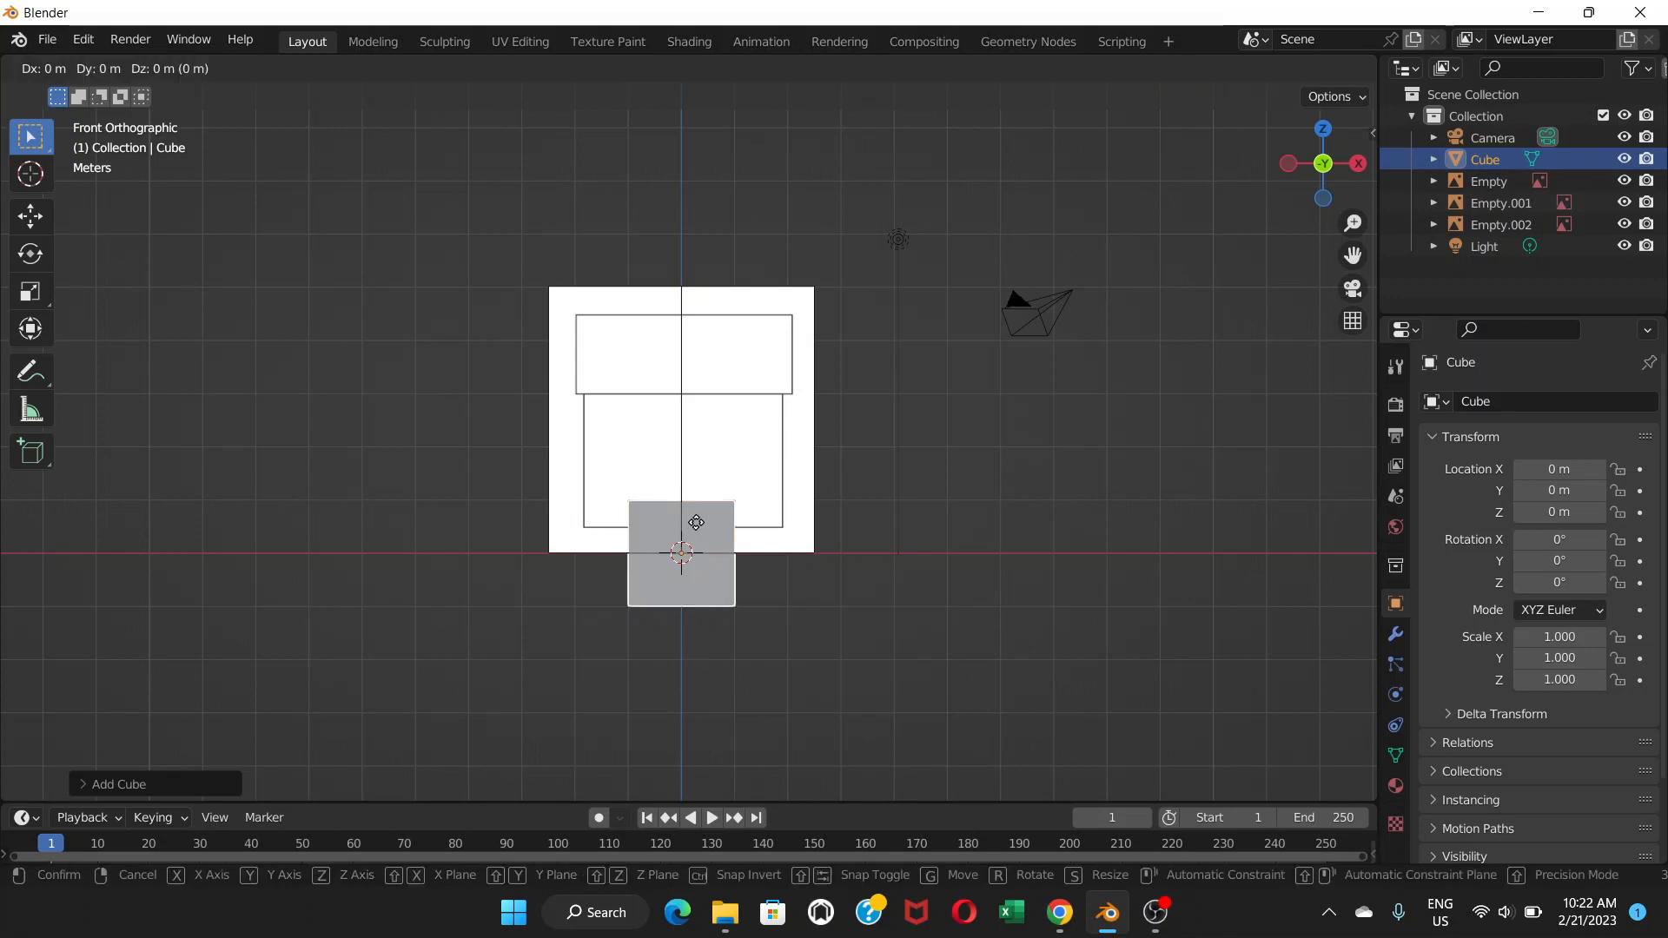
{"action": "key", "text": "z"}
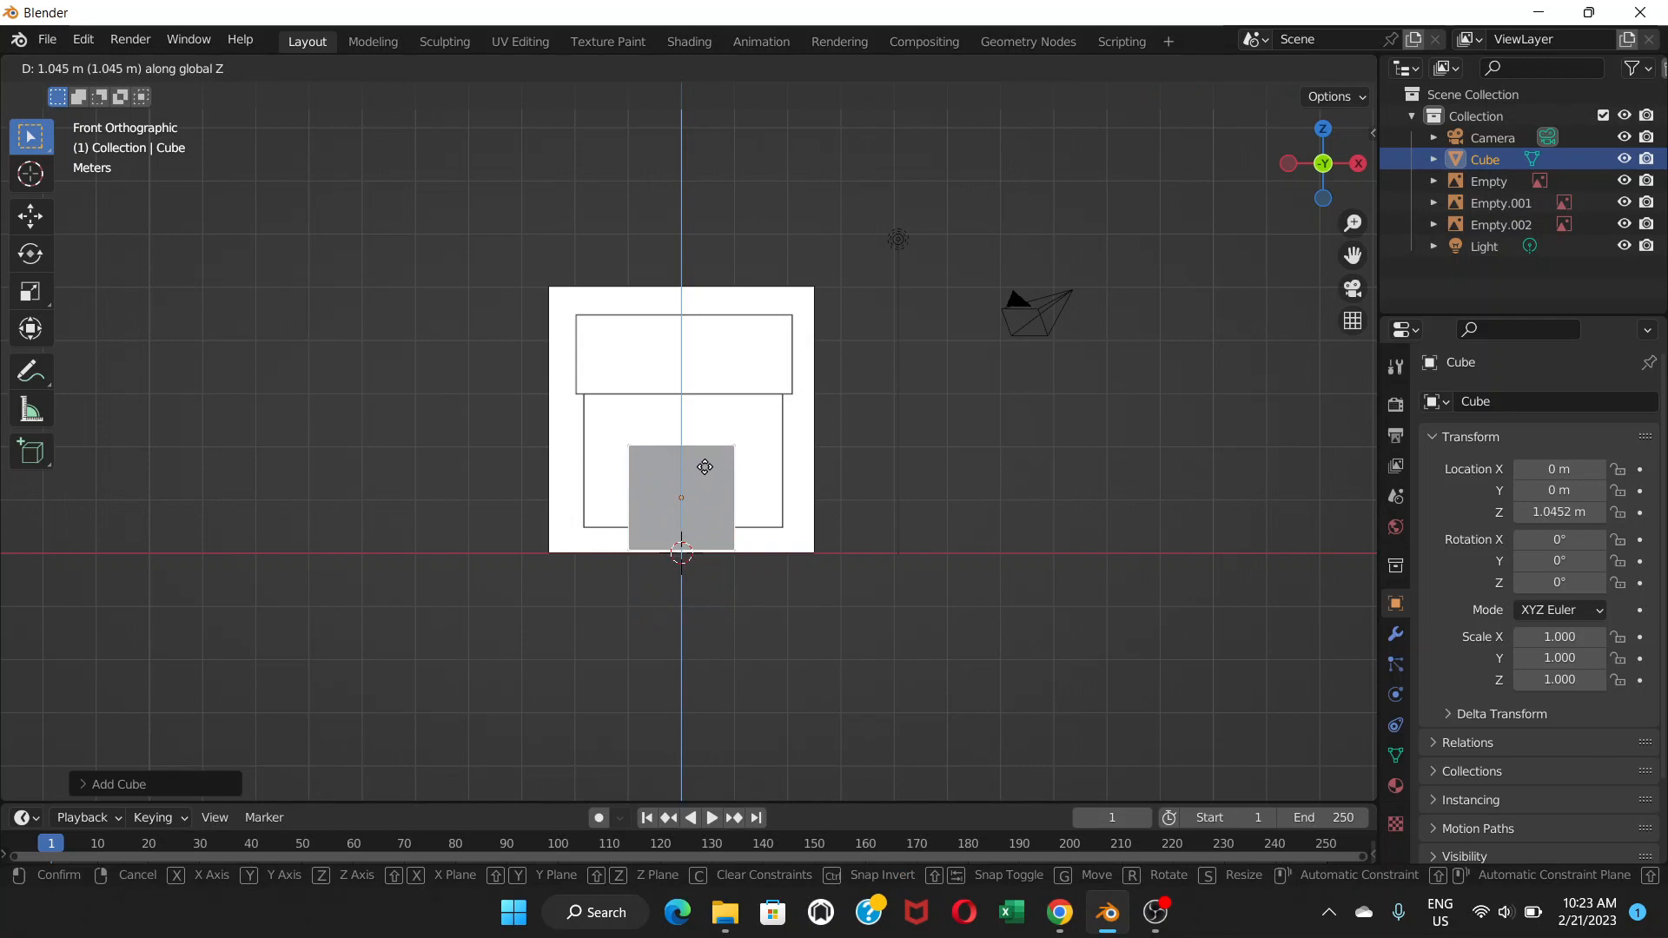
{"action": "left_click", "coordinate": [710, 444]}
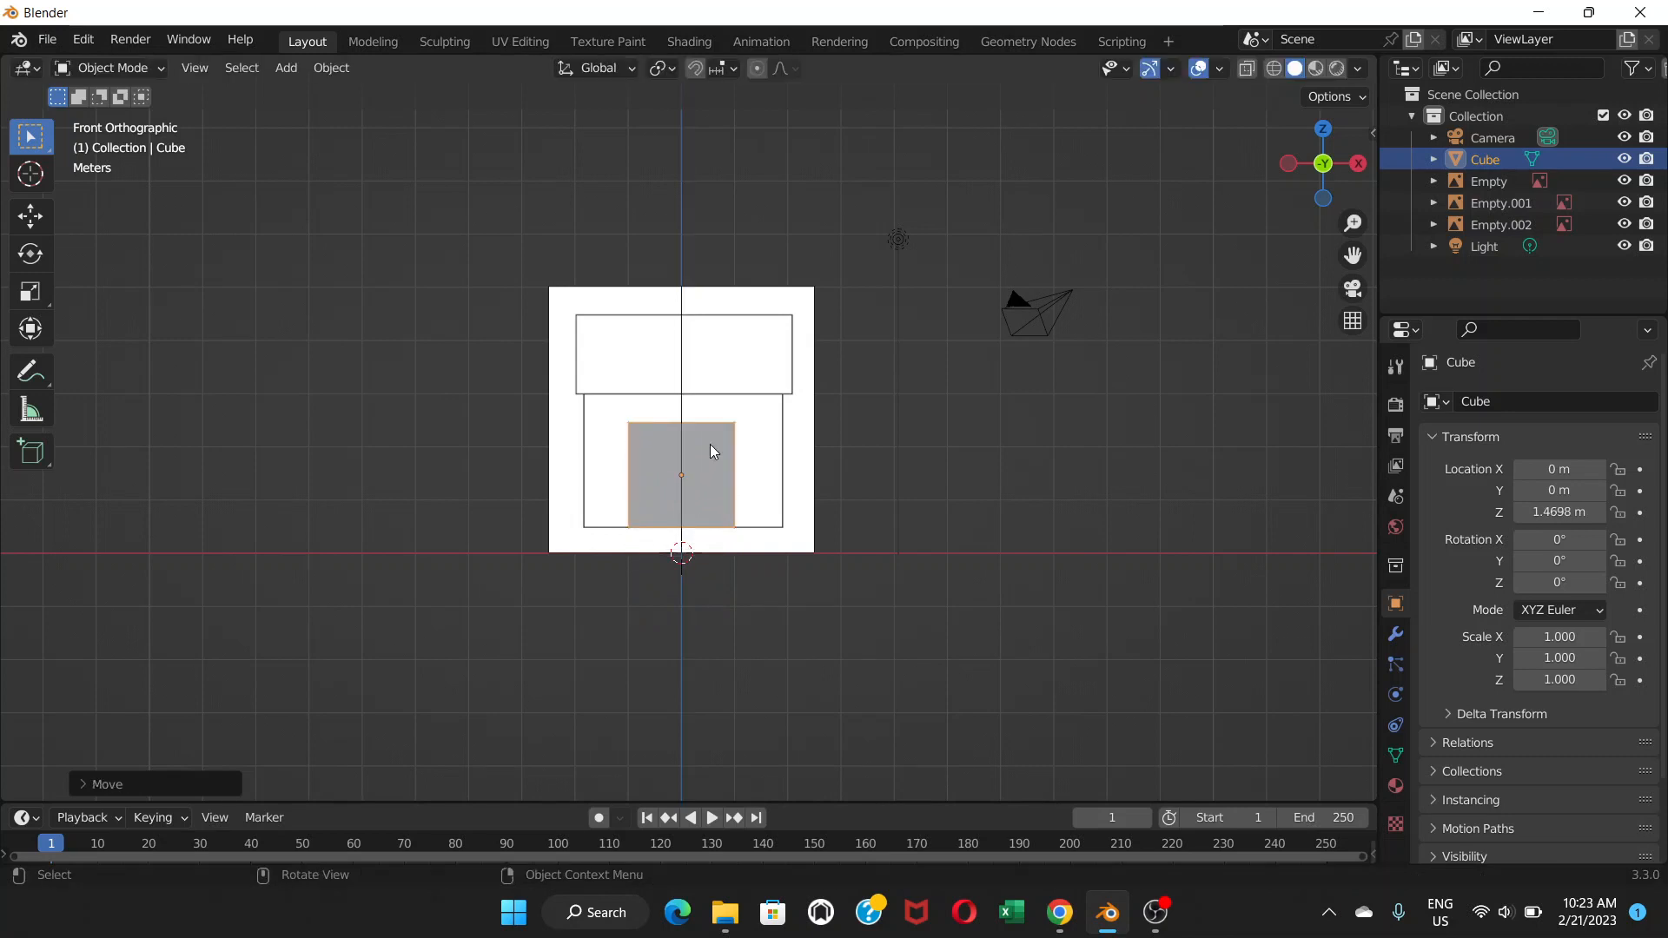
{"action": "scroll", "coordinate": [702, 471], "scroll_direction": "up", "scroll_amount": 3}
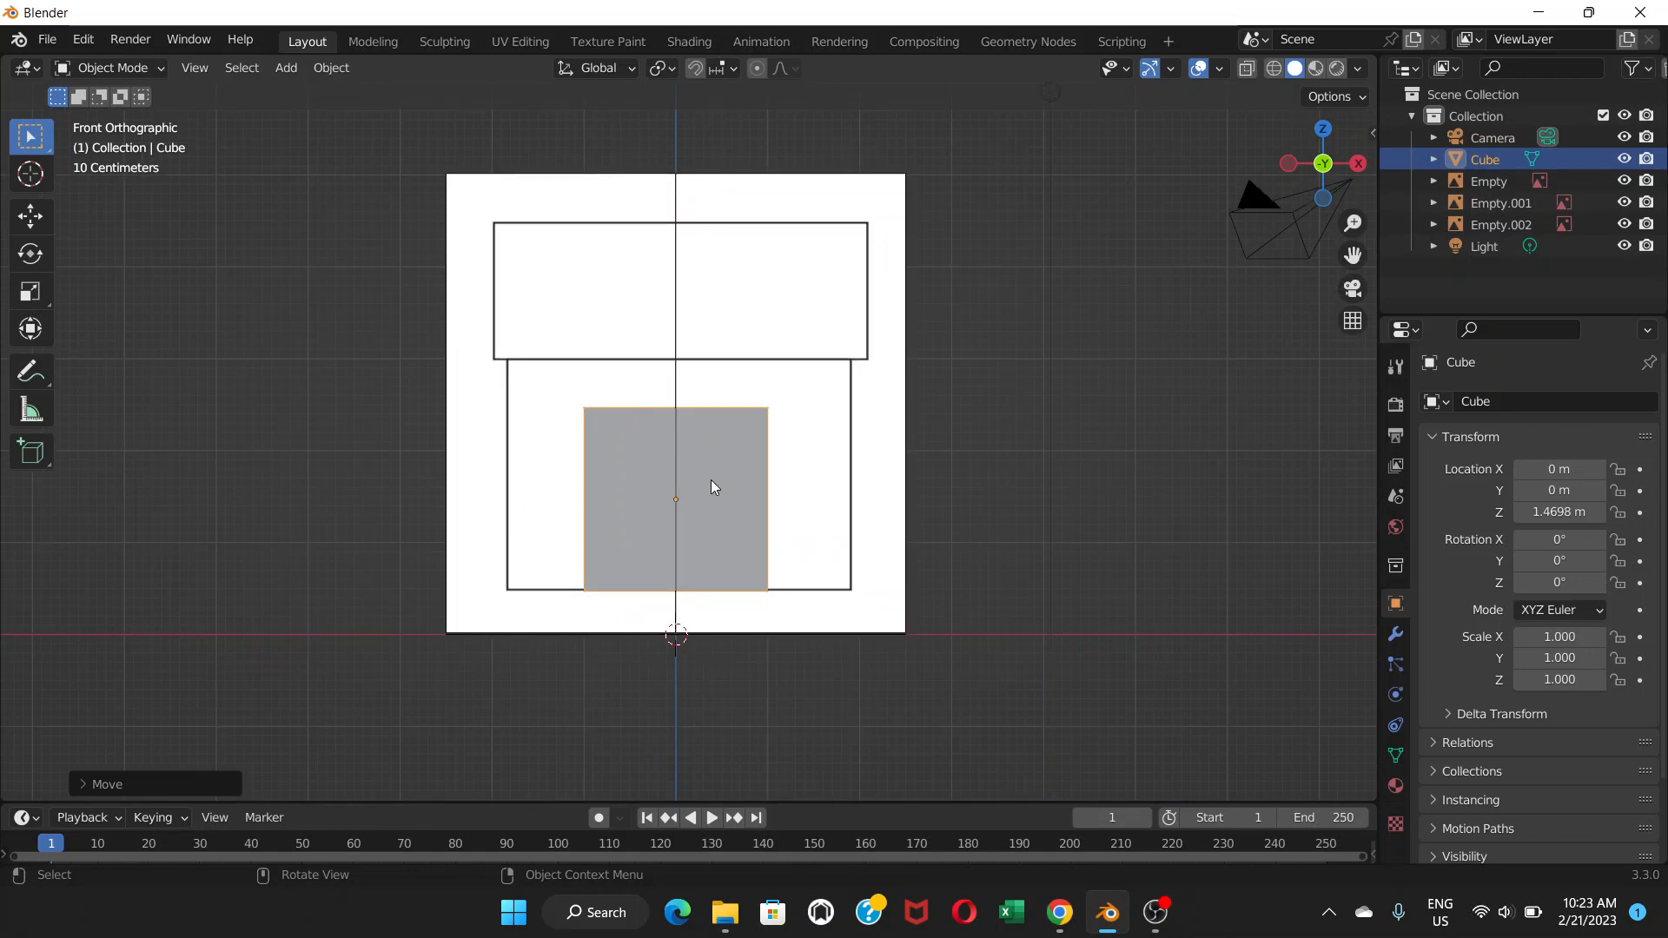
Scale the cube uniformly to 1.526 and raise it to Z 2.0085 m.
{"action": "key", "text": "s"}
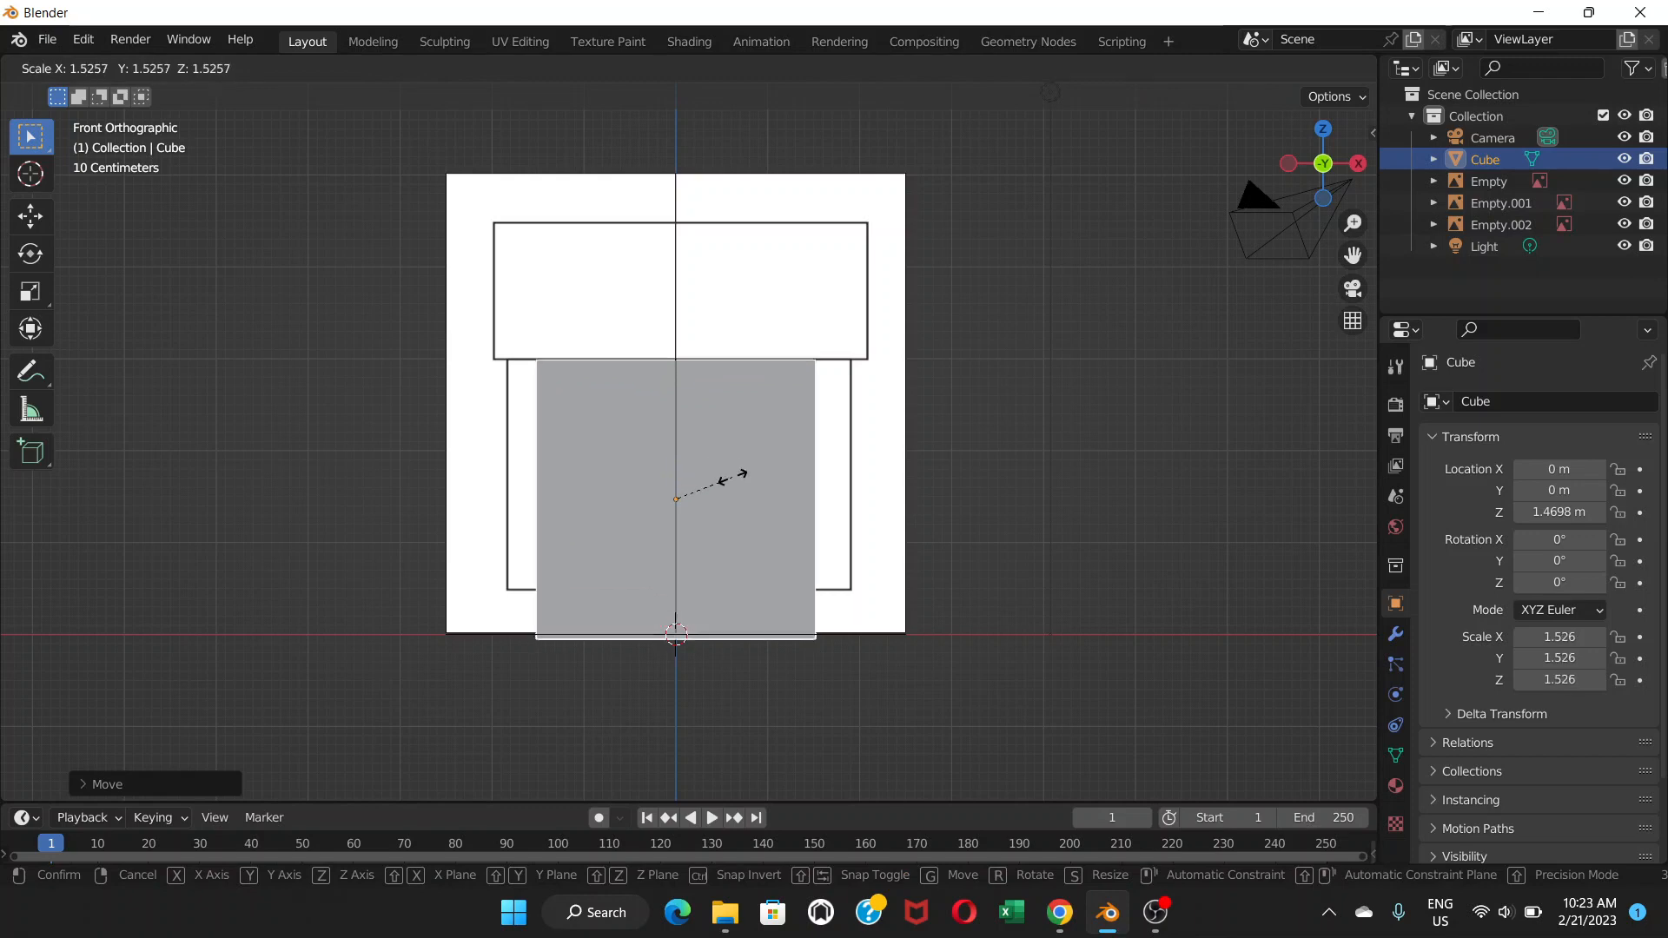
{"action": "left_click", "coordinate": [732, 476]}
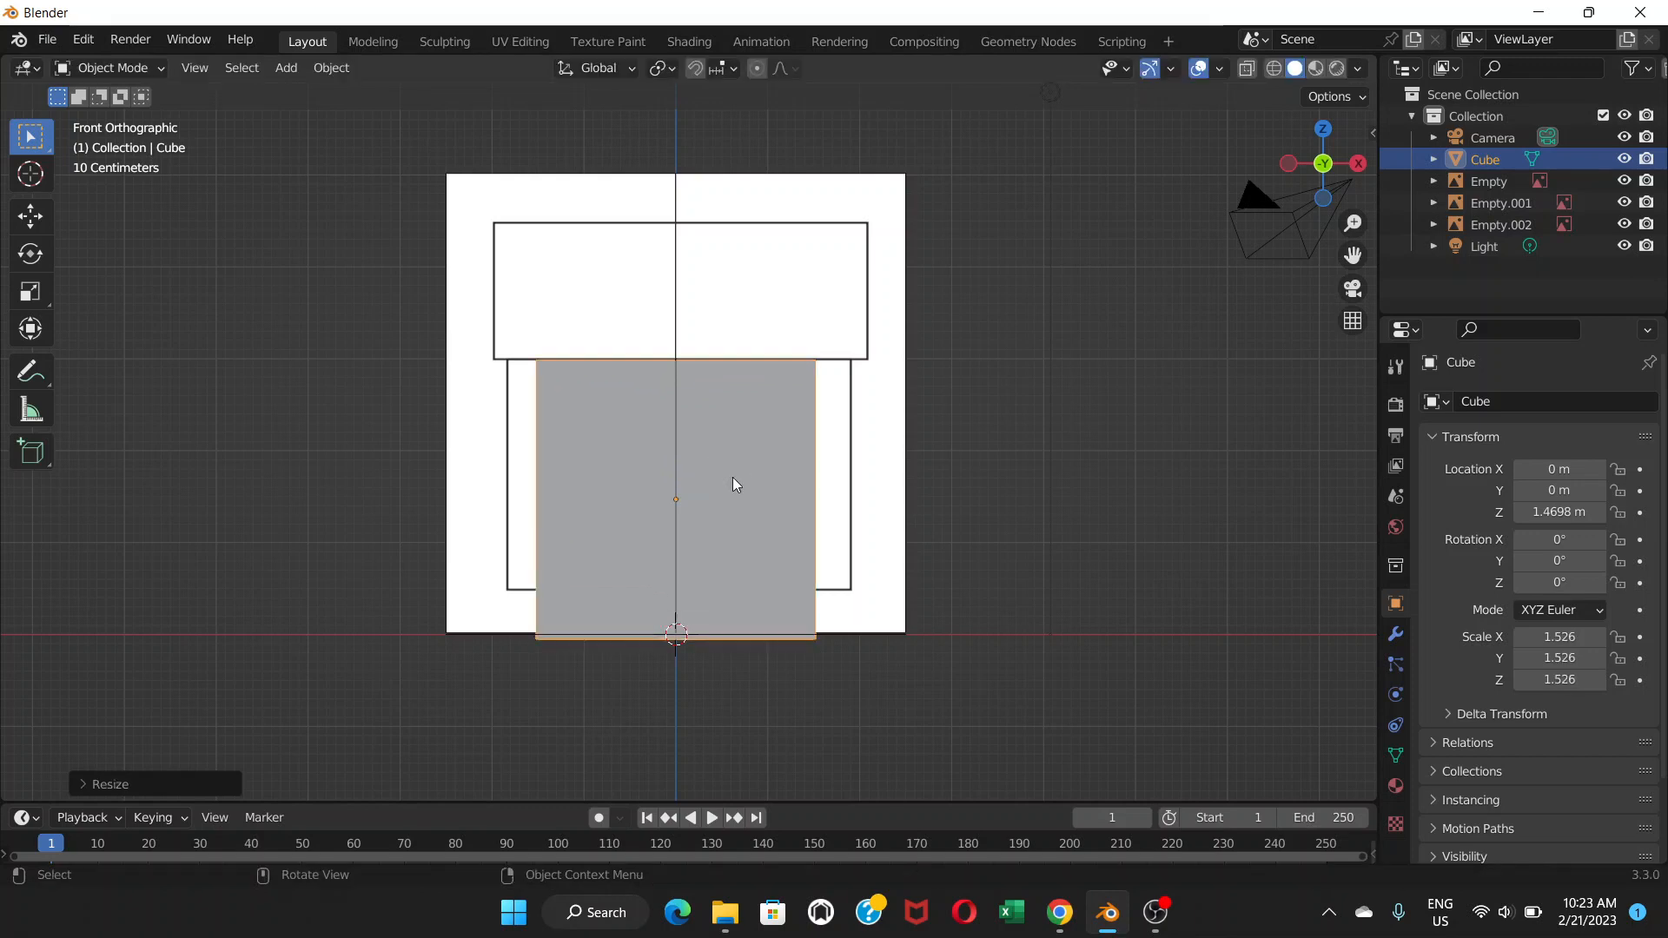
{"action": "key", "text": "g"}
{"action": "key", "text": "z"}
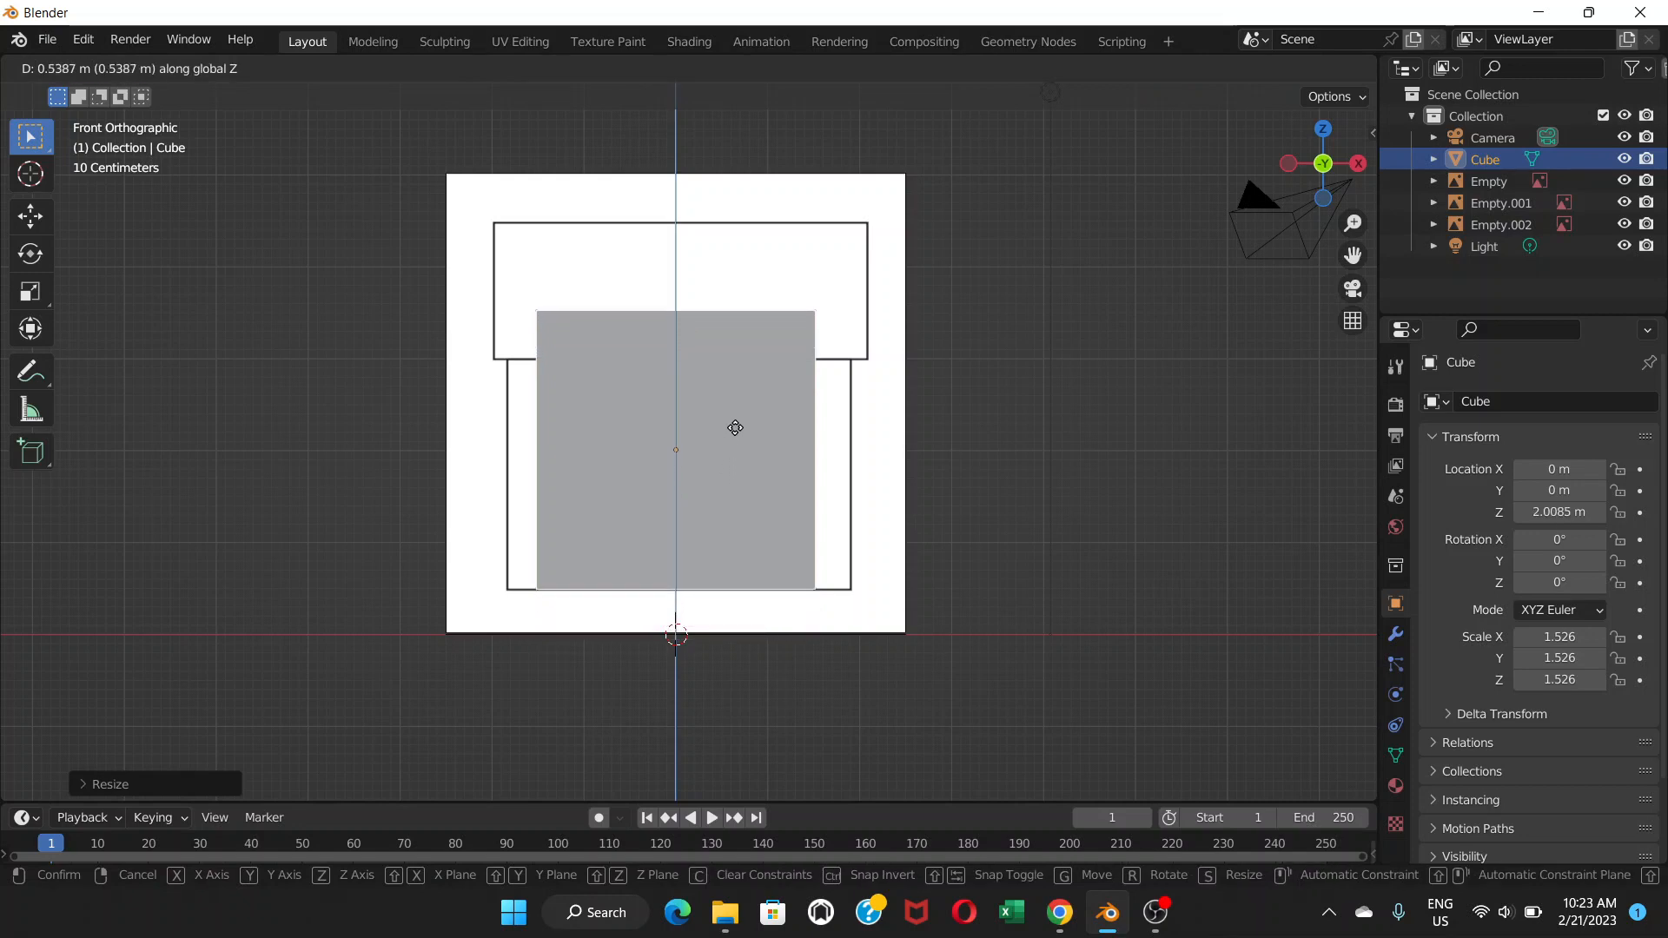
{"action": "left_click", "coordinate": [735, 427]}
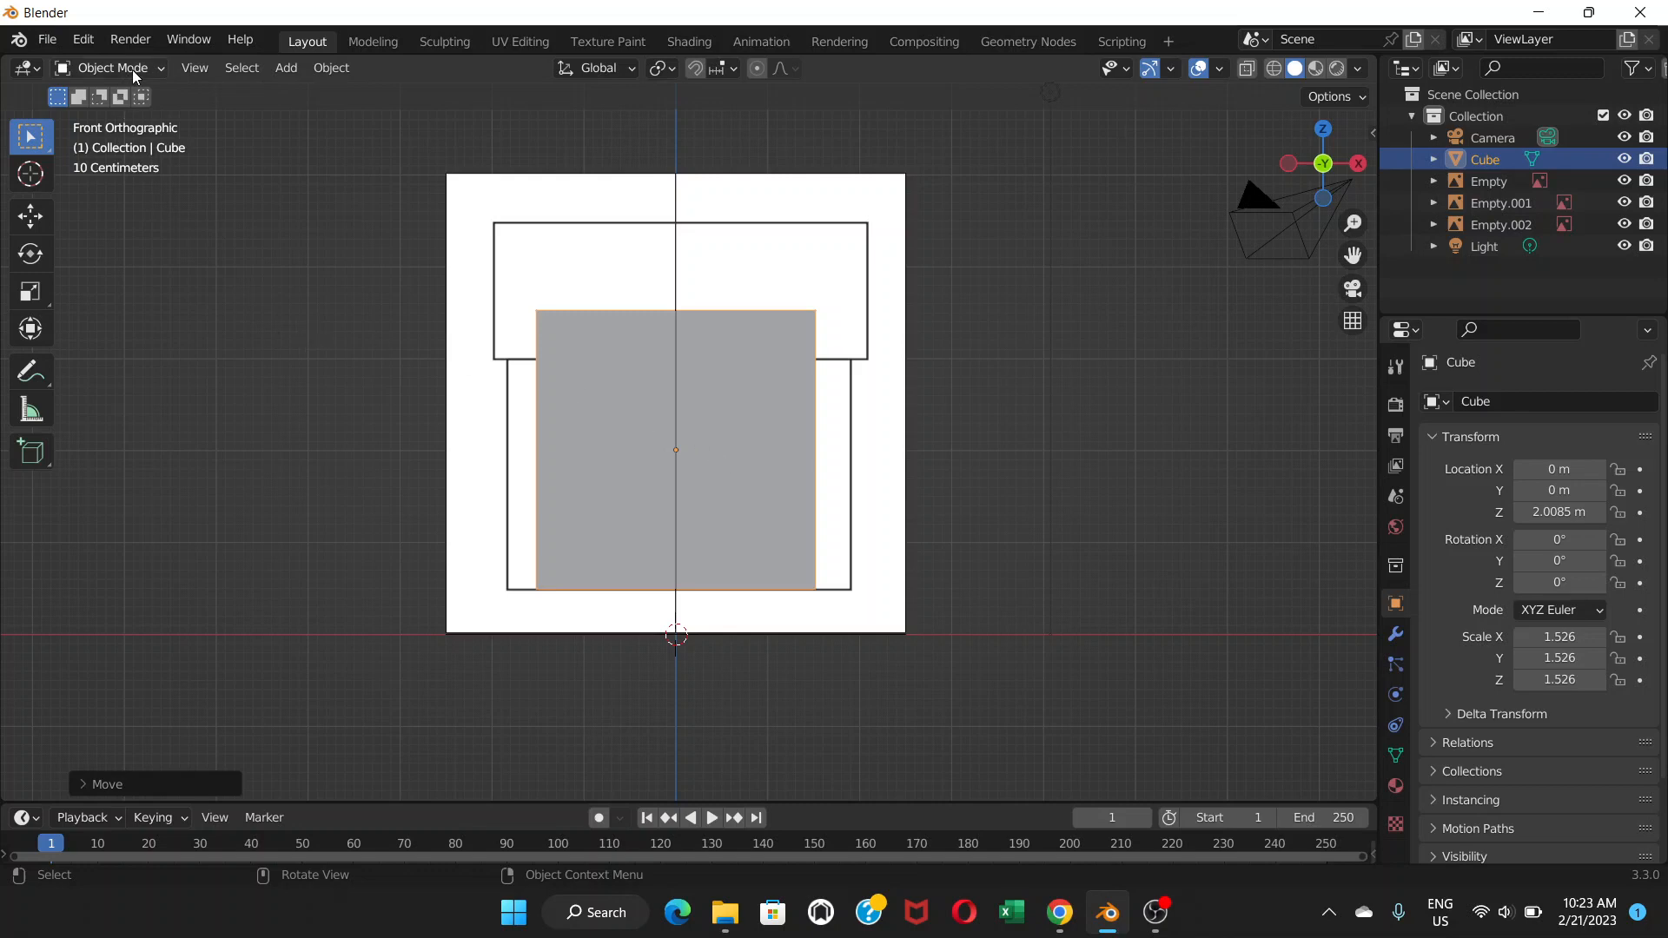
{"action": "left_click", "coordinate": [162, 68]}
In Edit Mode, lower the cube's top face about 0.53 m, then return to Object Mode.
{"action": "left_click", "coordinate": [150, 116]}
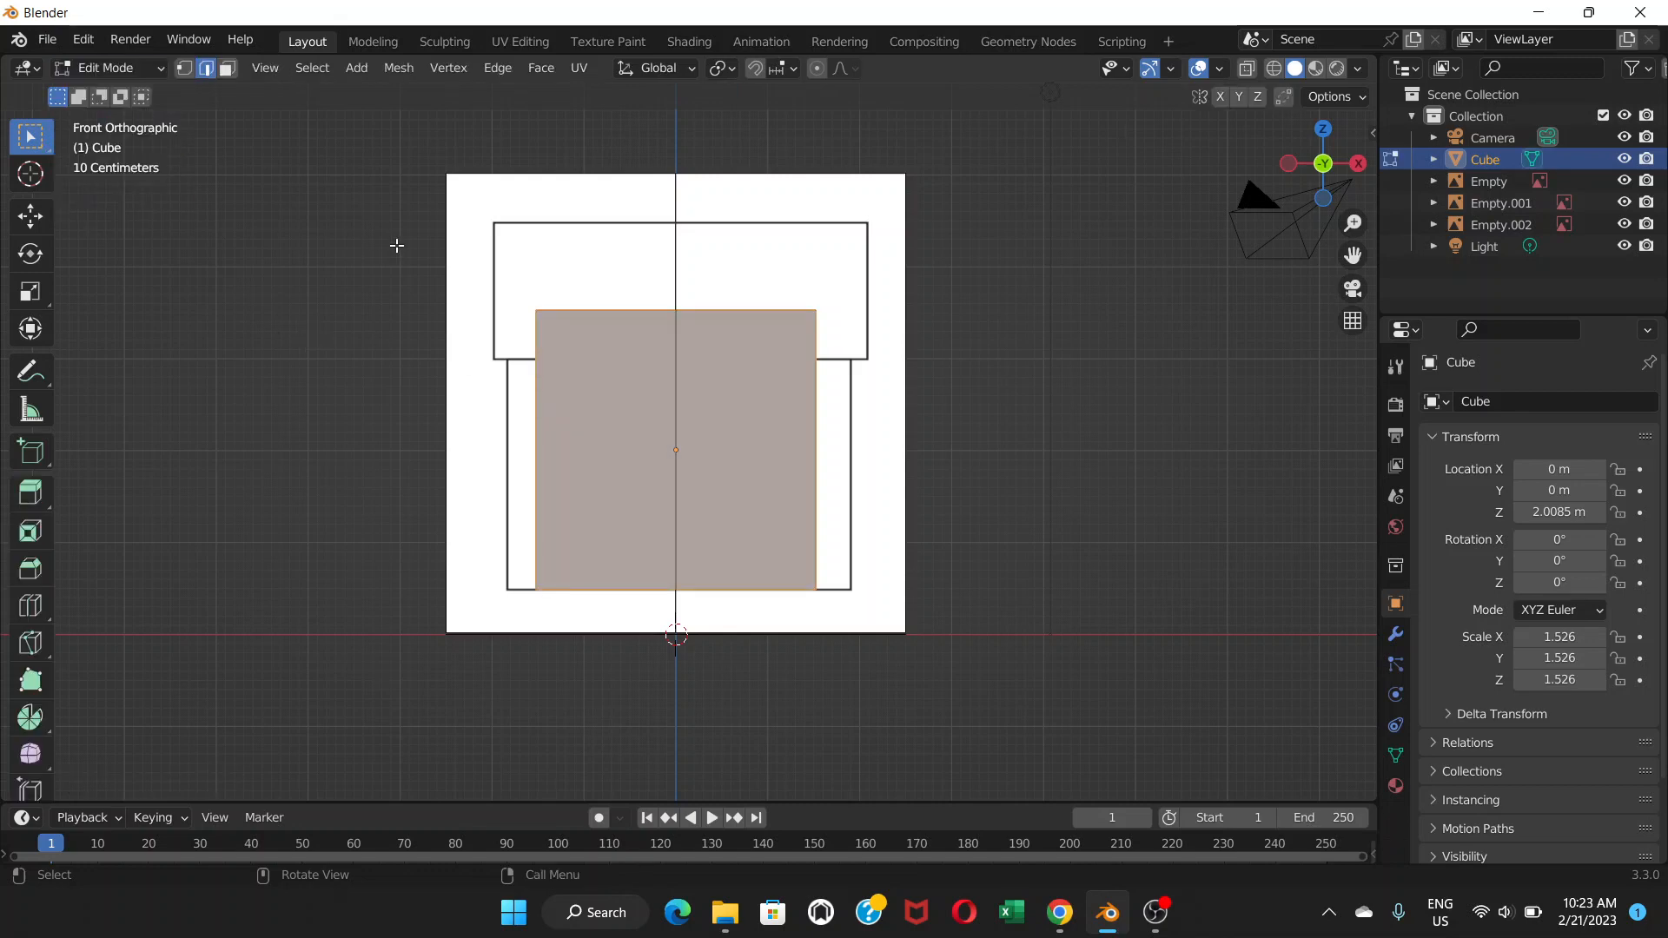
{"action": "middle_click_drag", "start_coordinate": [671, 355], "coordinate": [615, 374]}
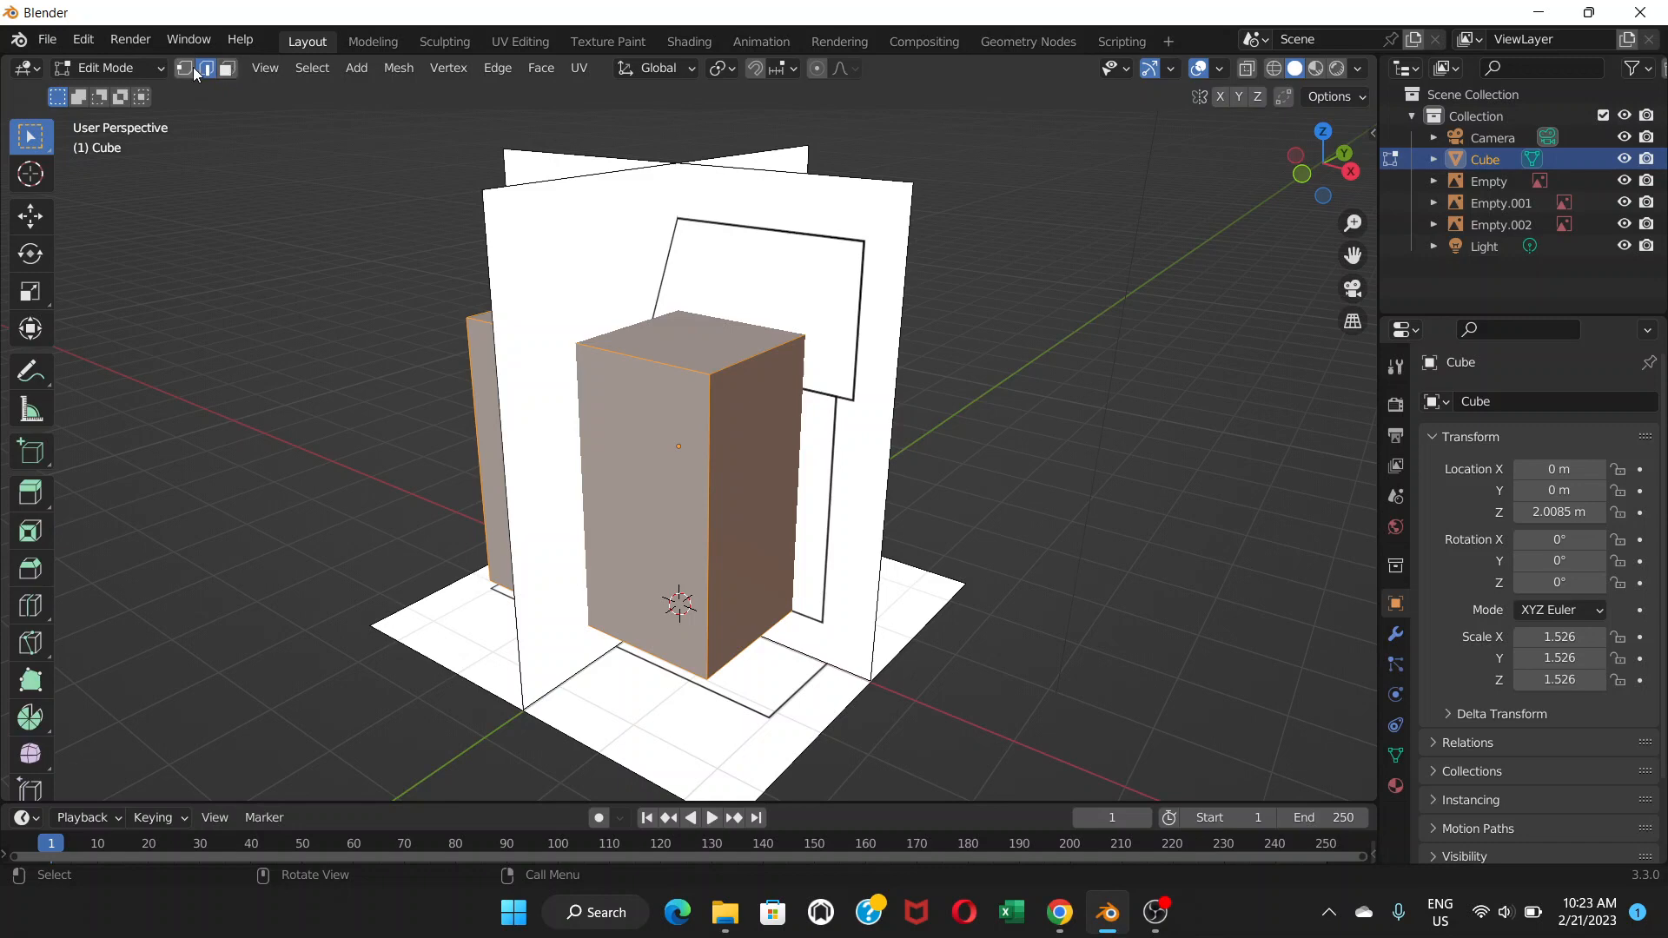
{"action": "left_click", "coordinate": [226, 69]}
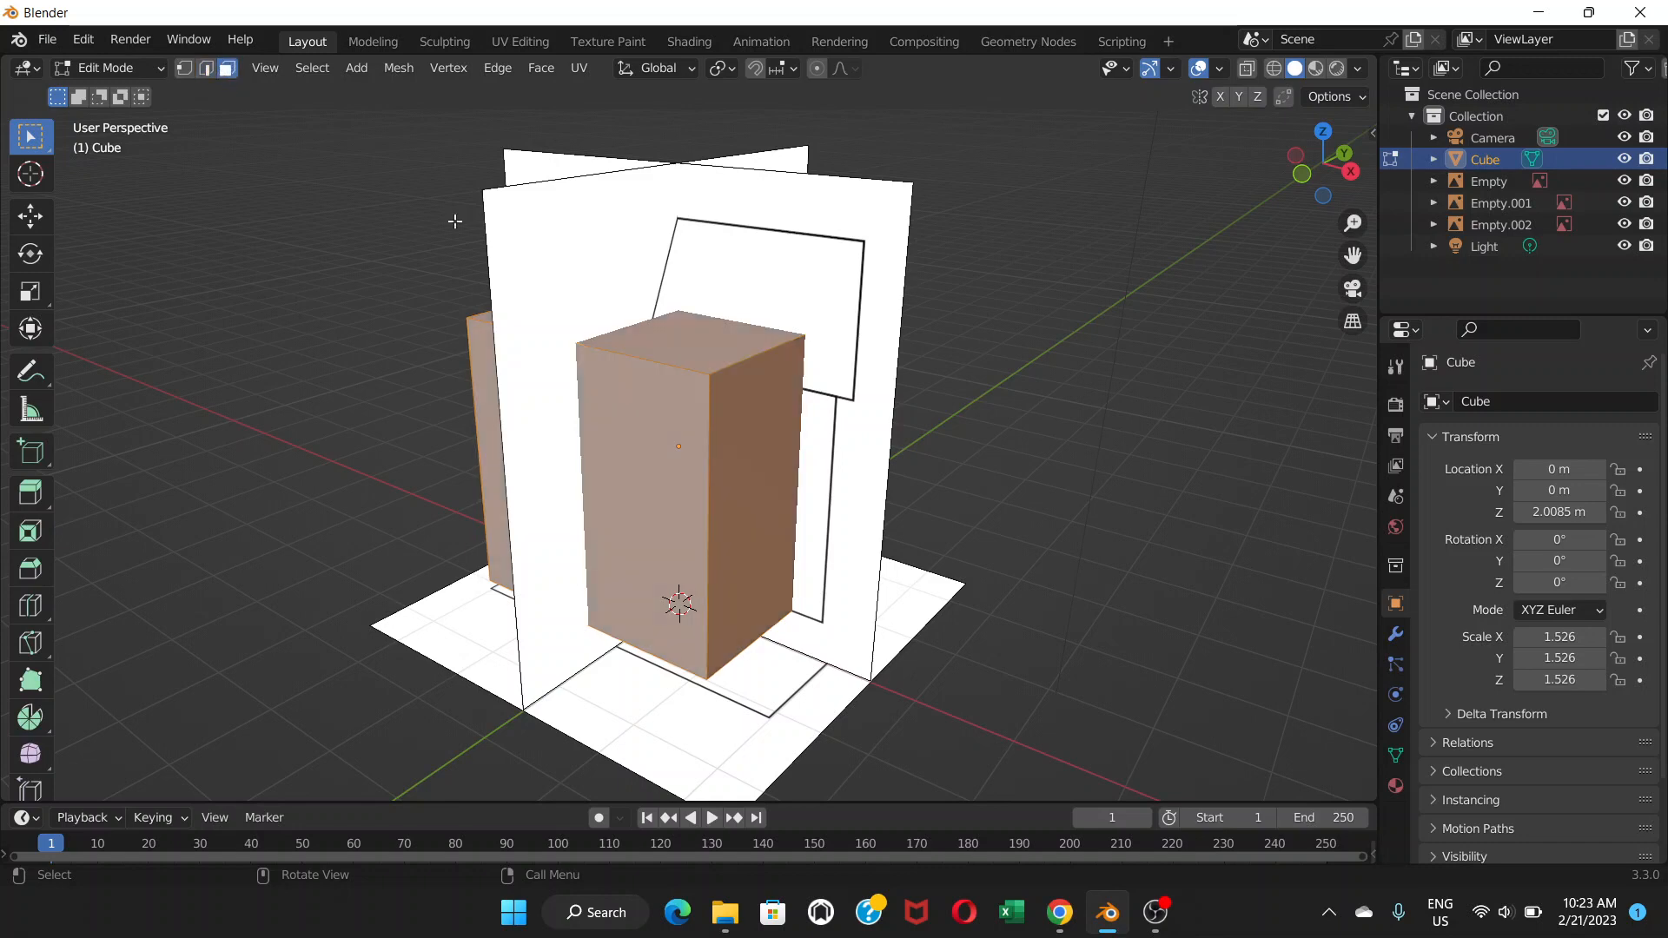
{"action": "left_click", "coordinate": [683, 346]}
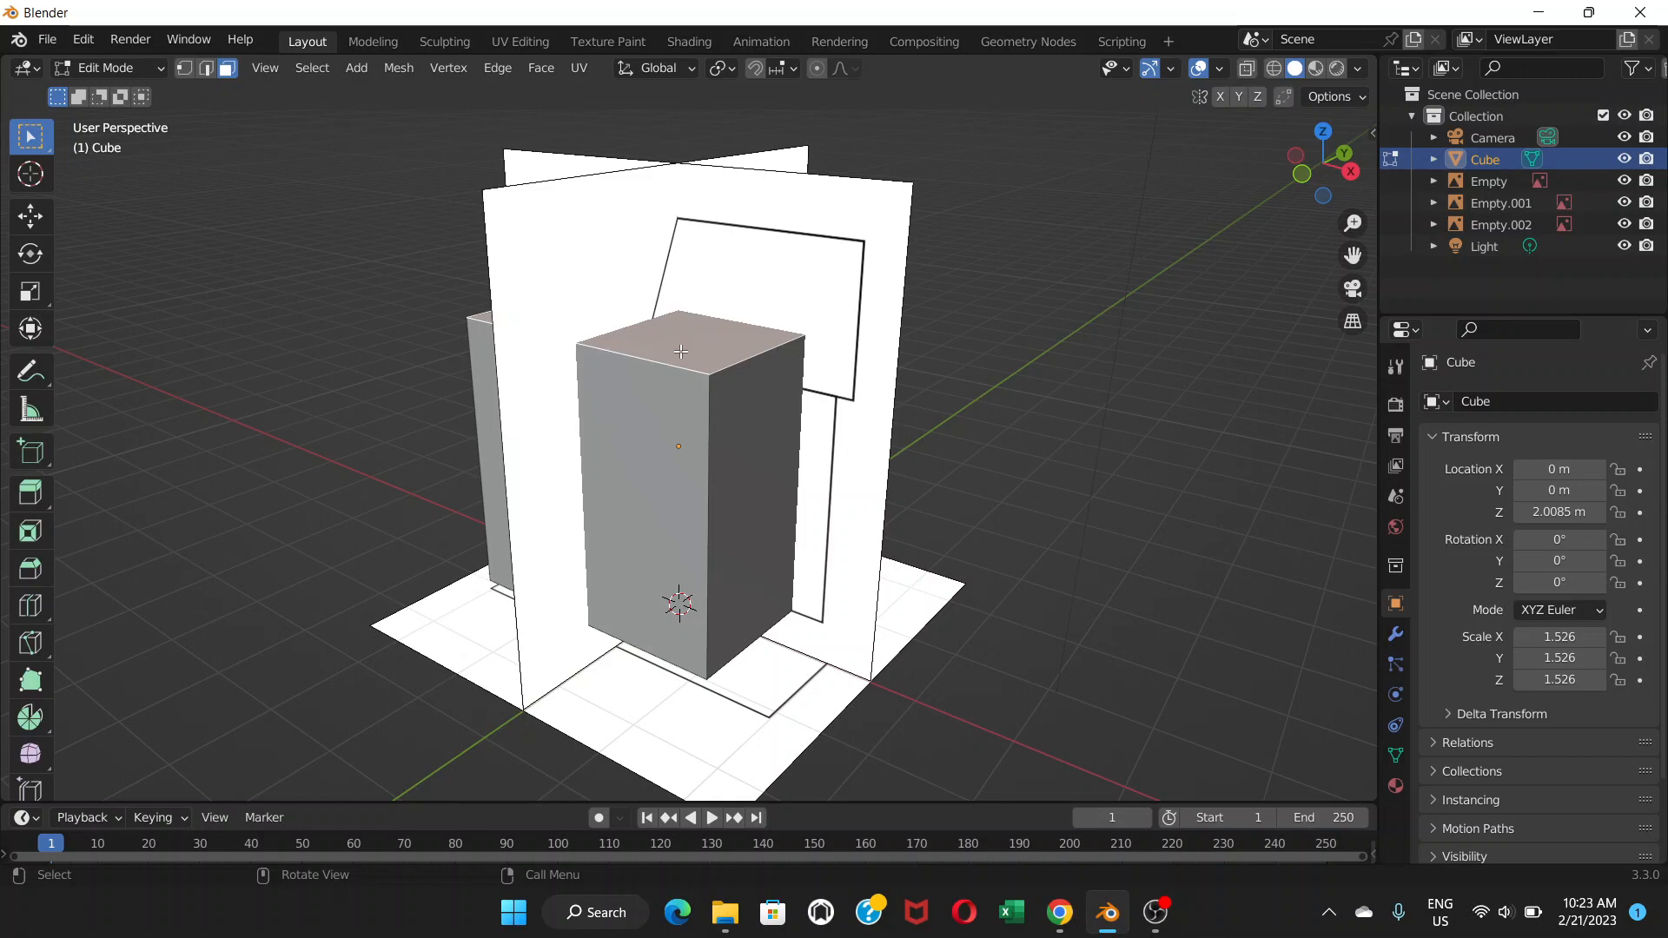
{"action": "key", "text": "s"}
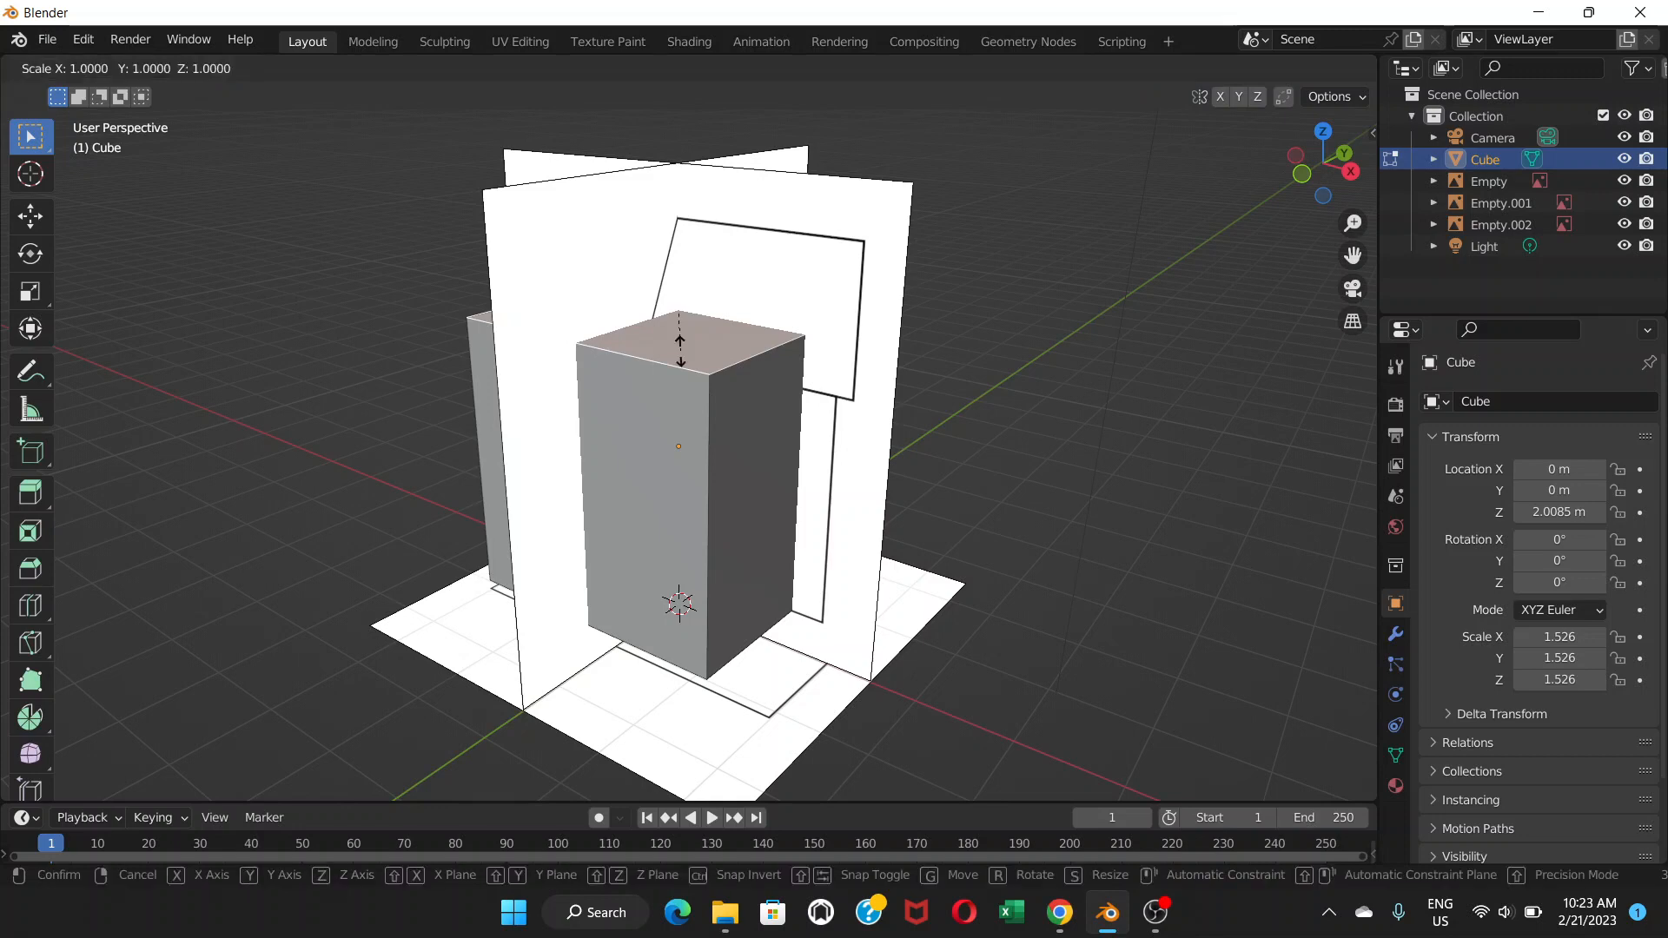
{"action": "key", "text": "Escape"}
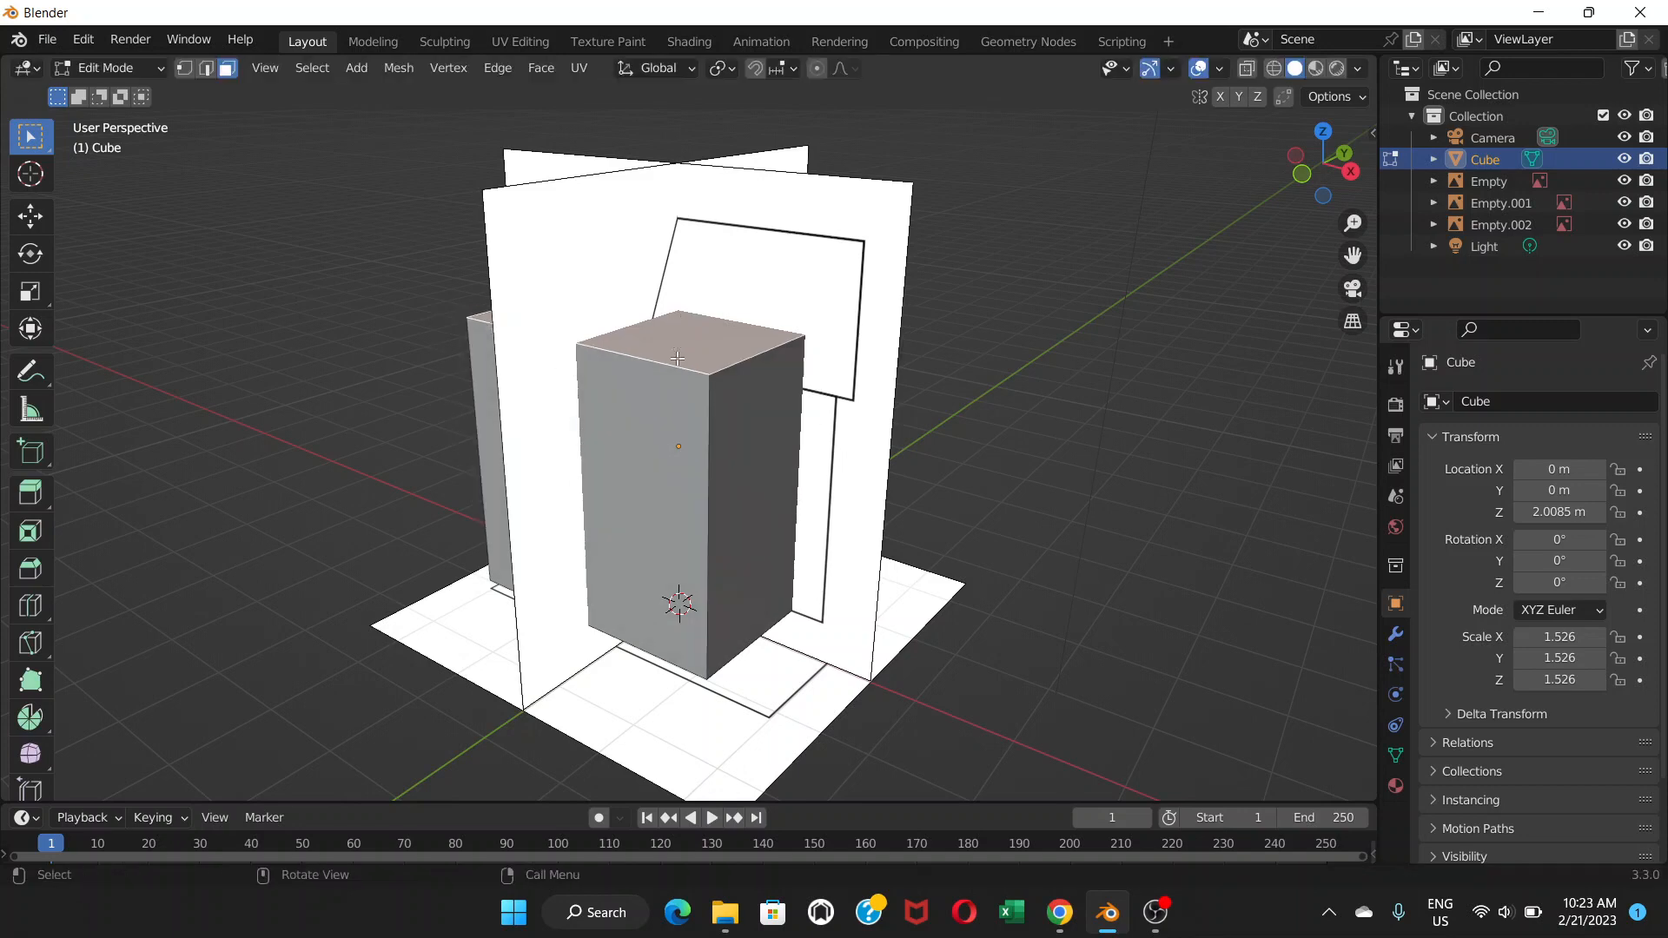
{"action": "key", "text": "g"}
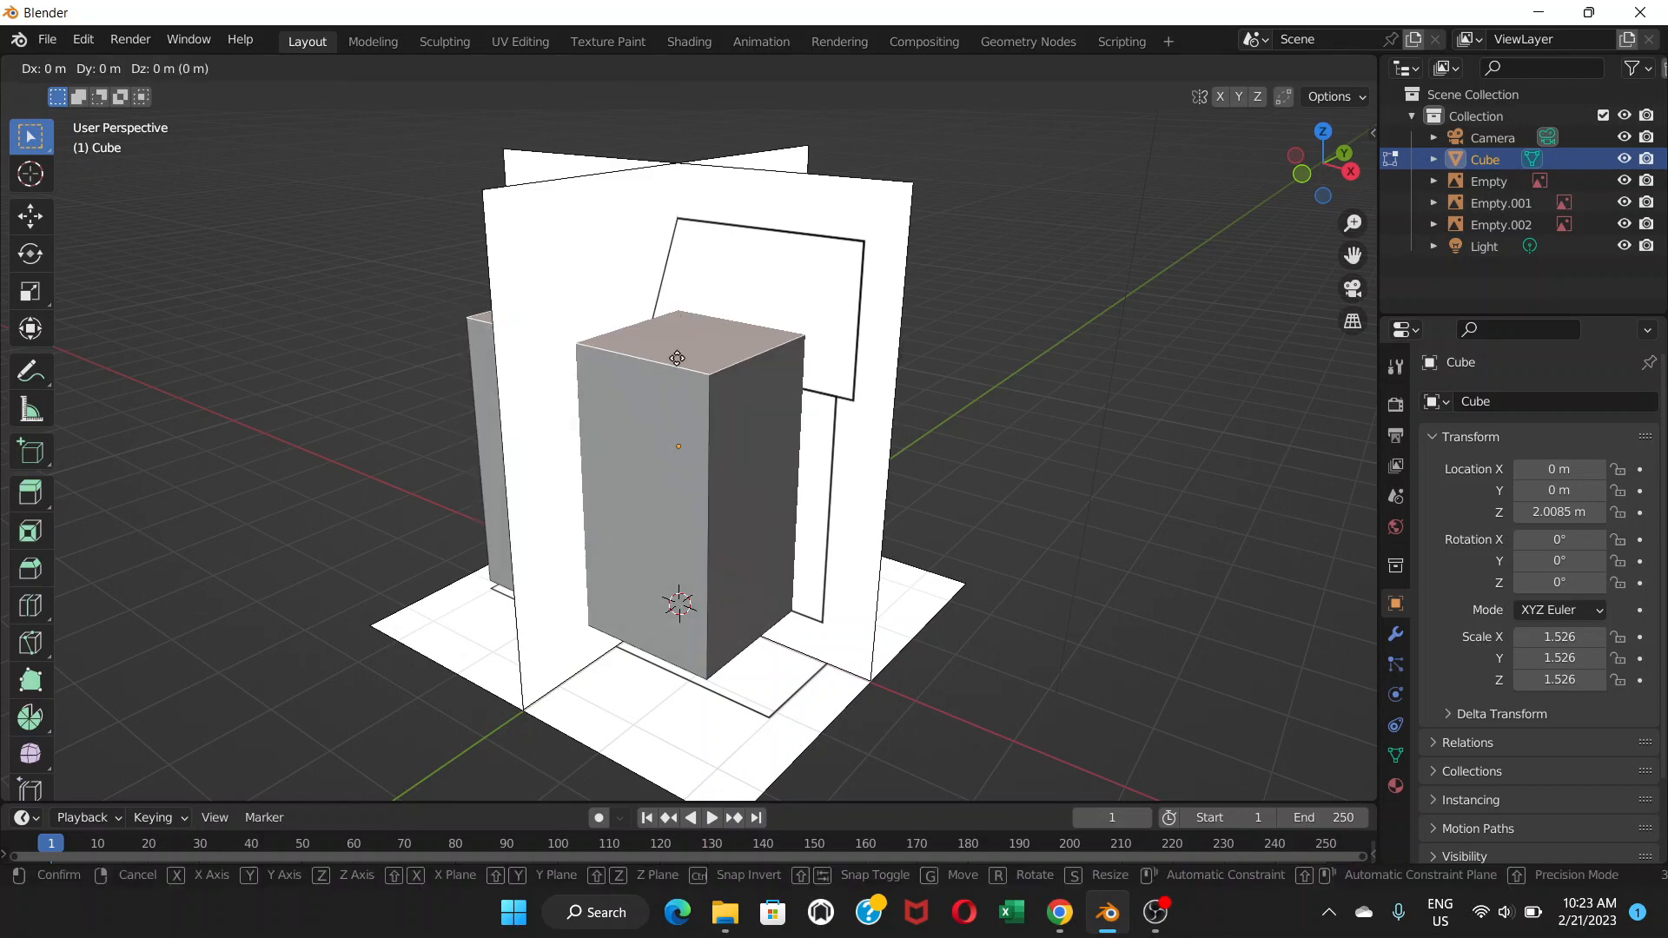
{"action": "key", "text": "z"}
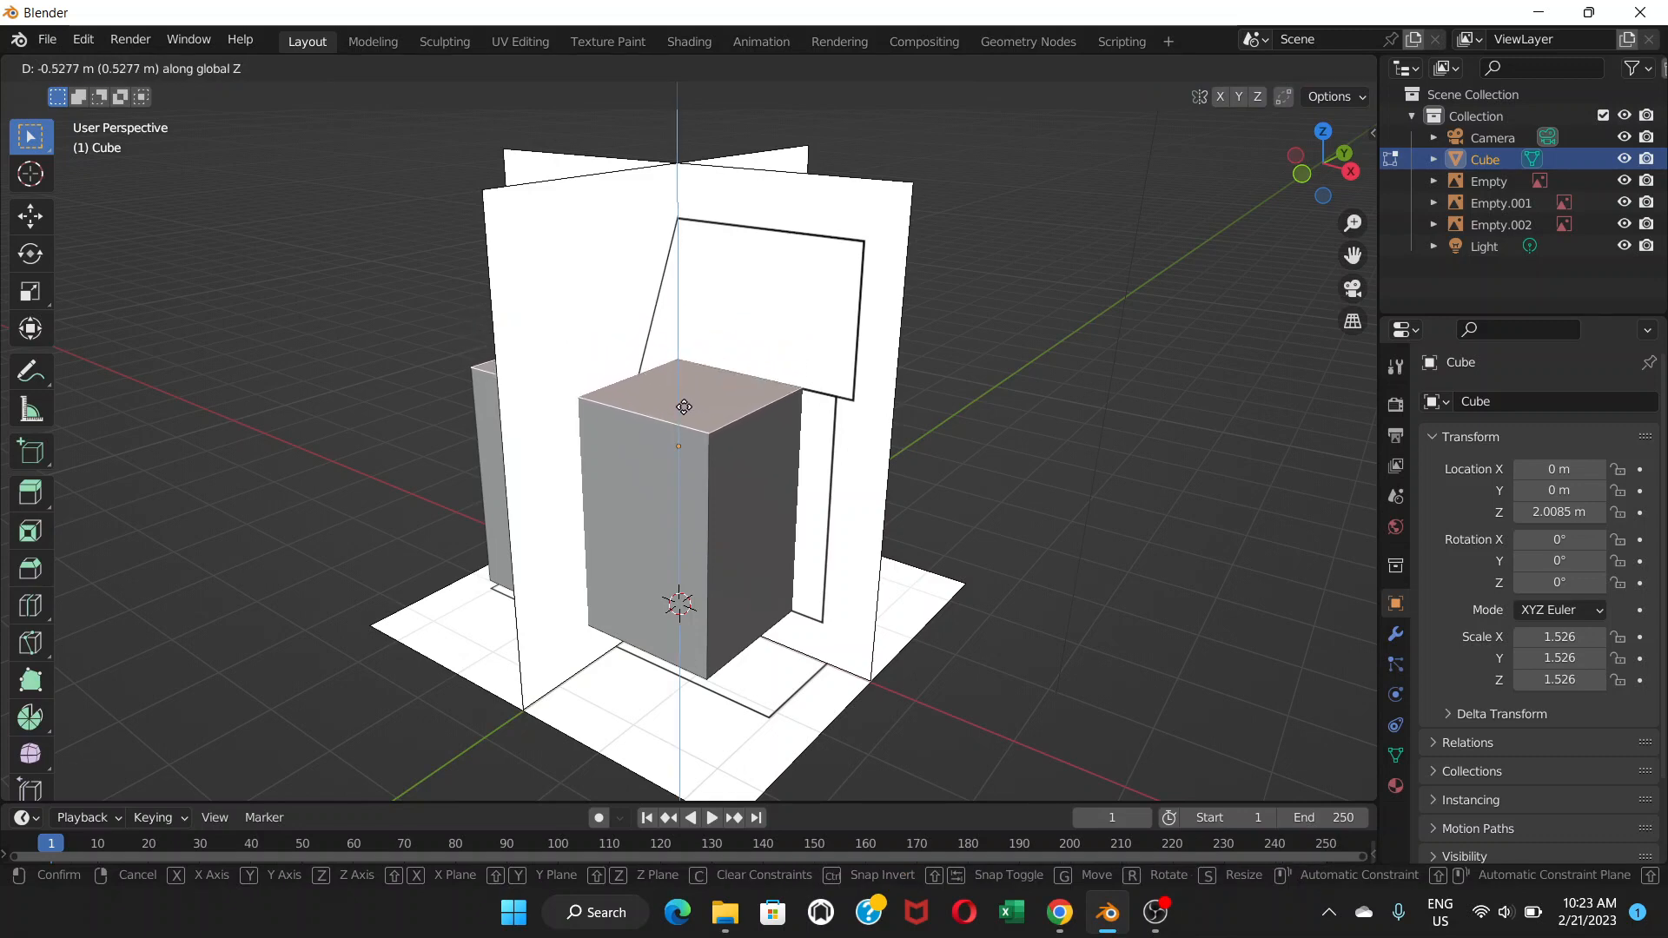
{"action": "left_click", "coordinate": [682, 405]}
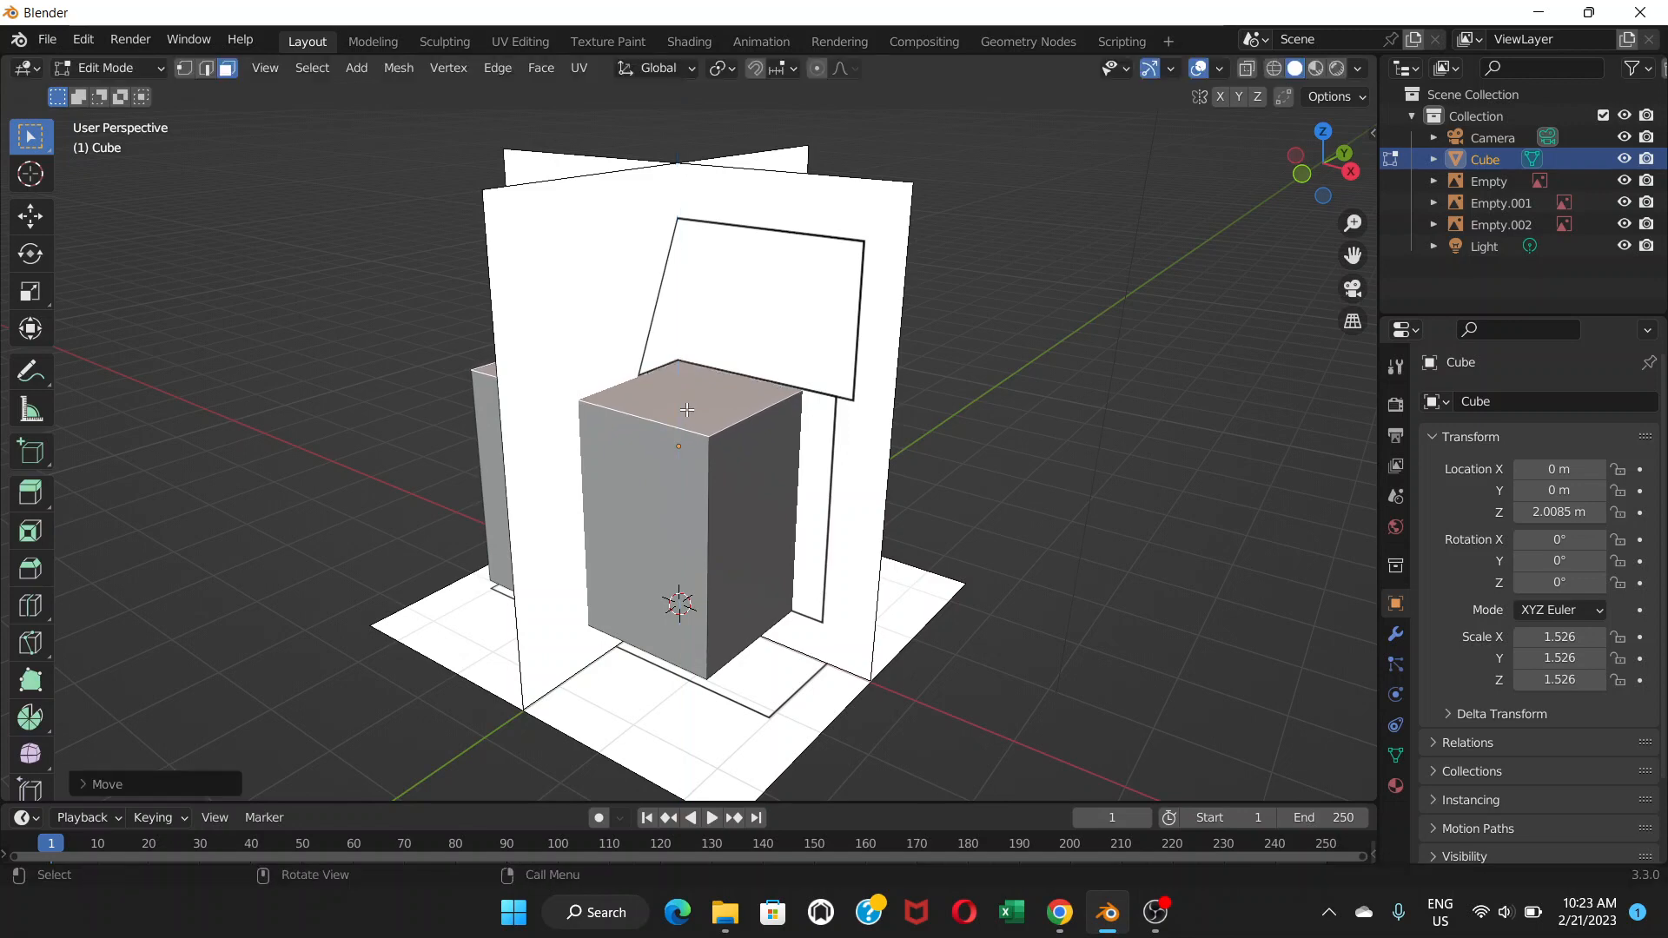
{"action": "left_click", "coordinate": [151, 68]}
{"action": "left_click", "coordinate": [143, 83]}
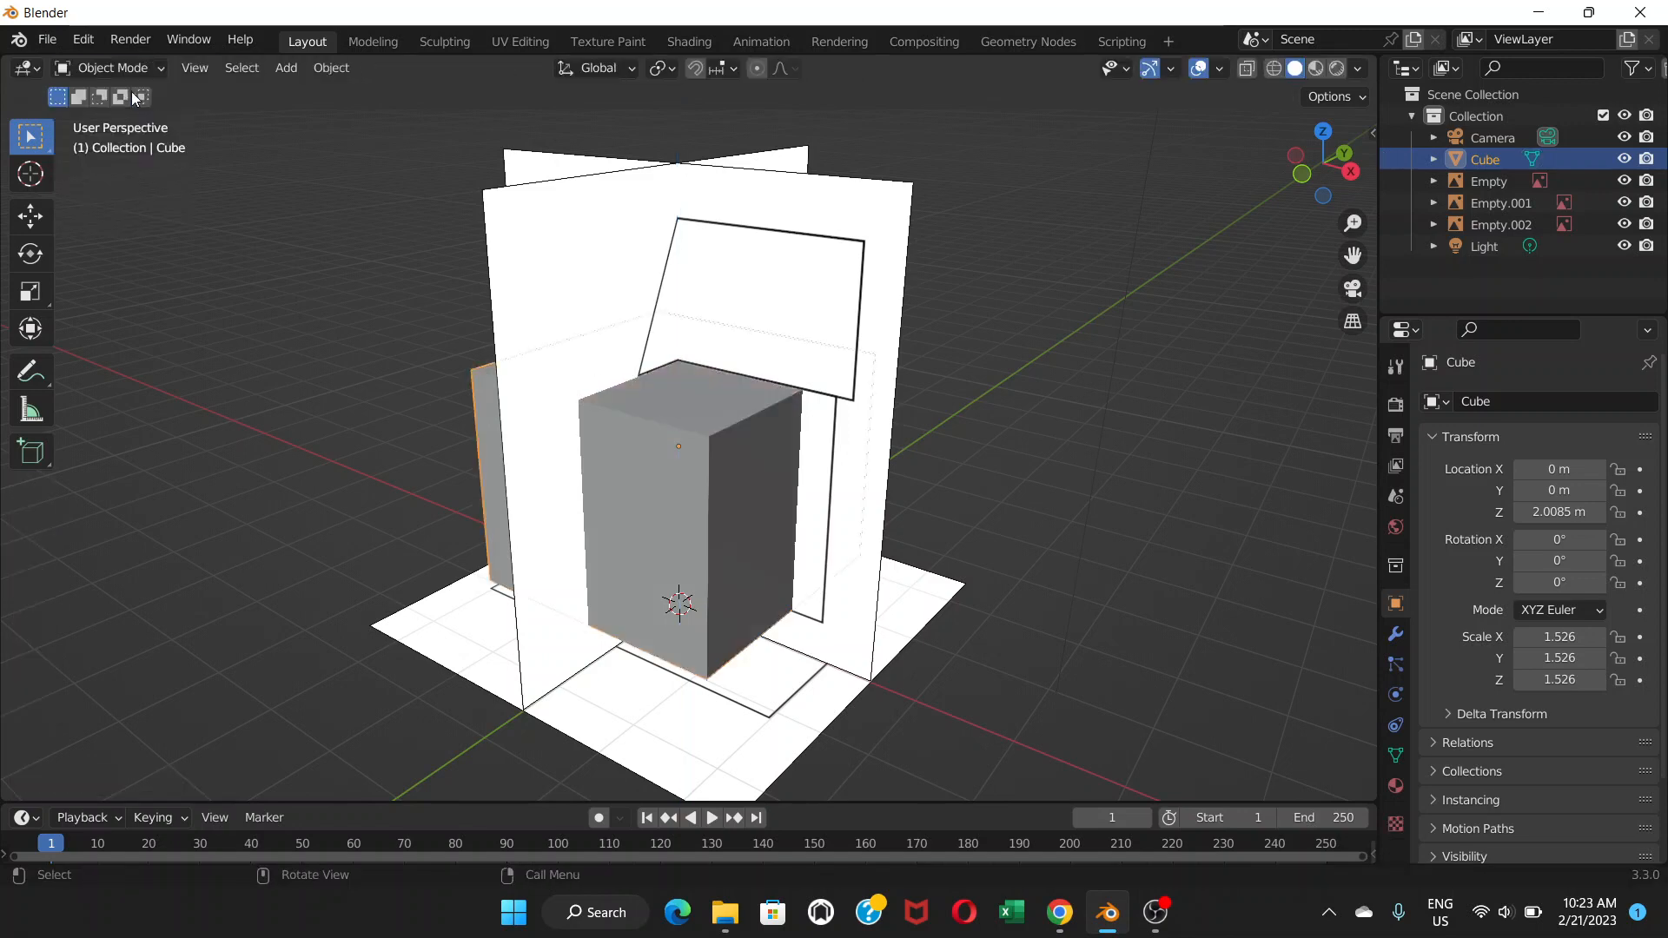
In front view, scale the cube to 1.884 along X to match the house body's width.
{"action": "key", "text": "KP_1"}
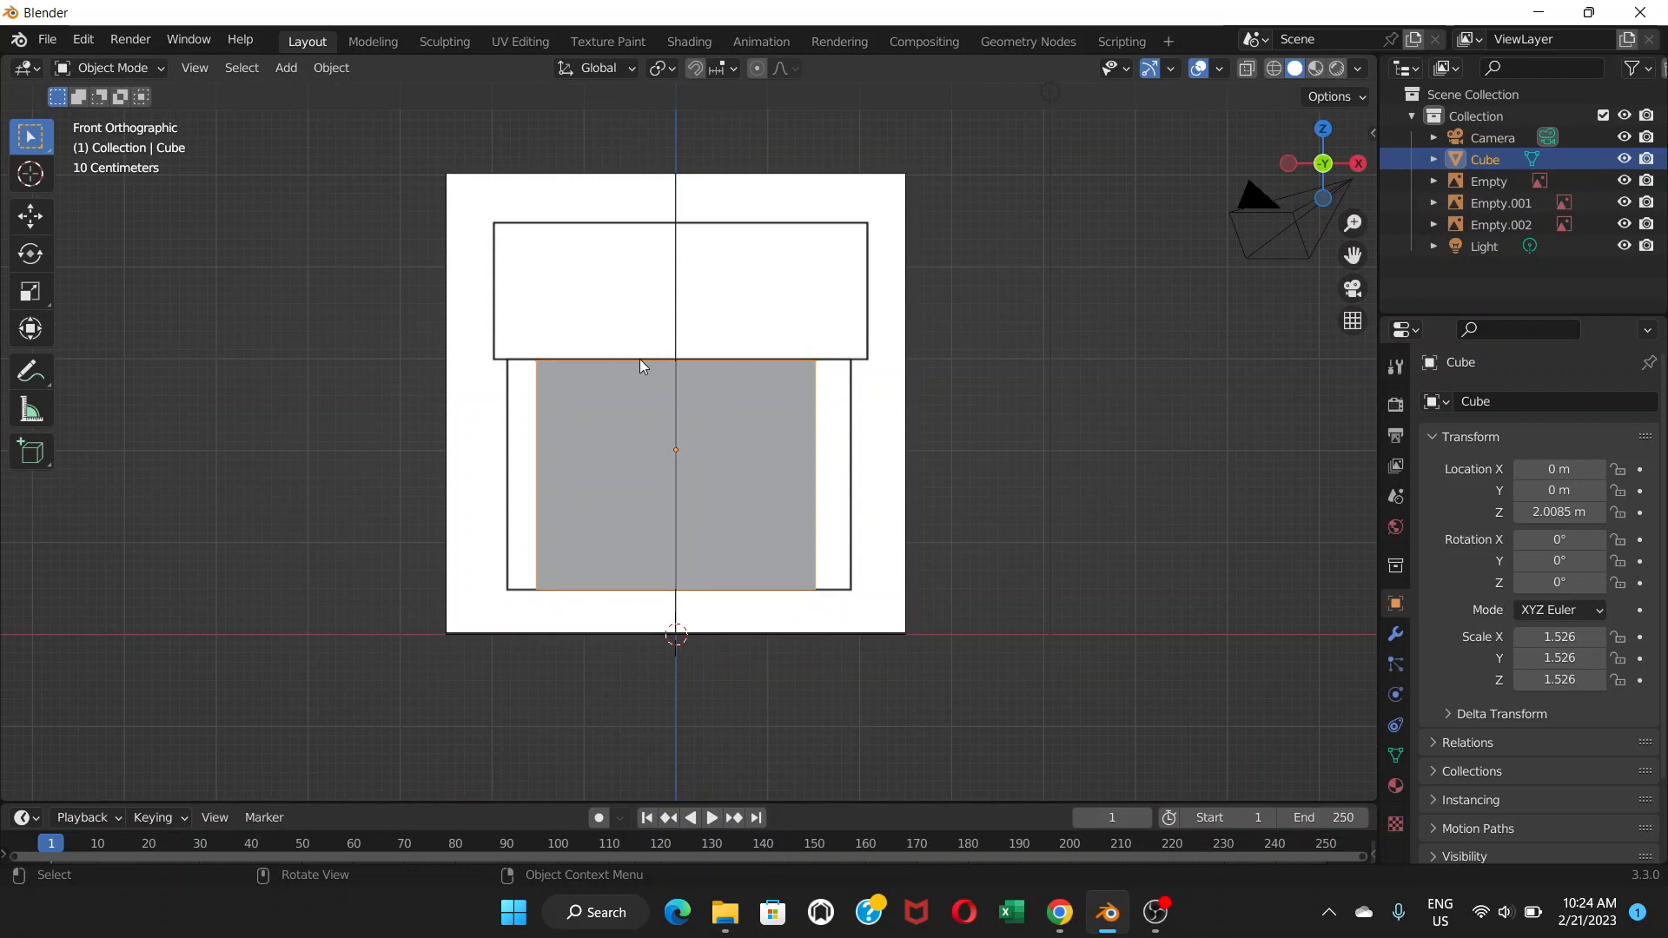
{"action": "scroll", "coordinate": [748, 431], "scroll_direction": "up", "scroll_amount": 3}
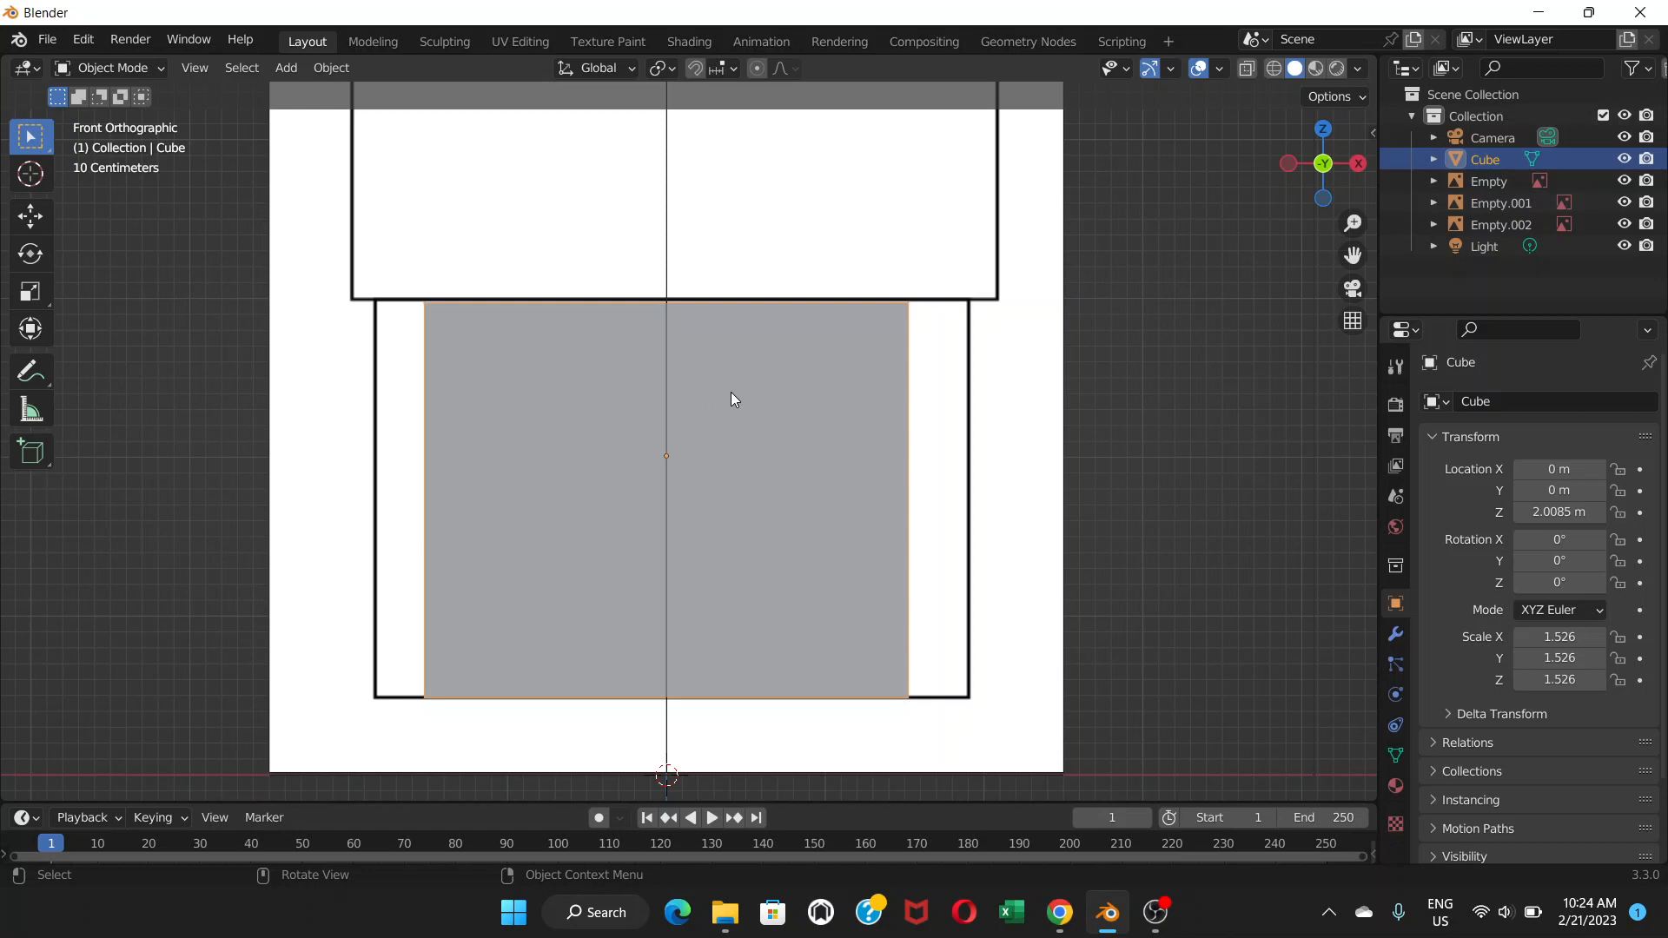
{"action": "middle_click_drag", "start_coordinate": [681, 421], "coordinate": [685, 414]}
{"action": "scroll", "coordinate": [686, 415], "scroll_direction": "up", "scroll_amount": 2}
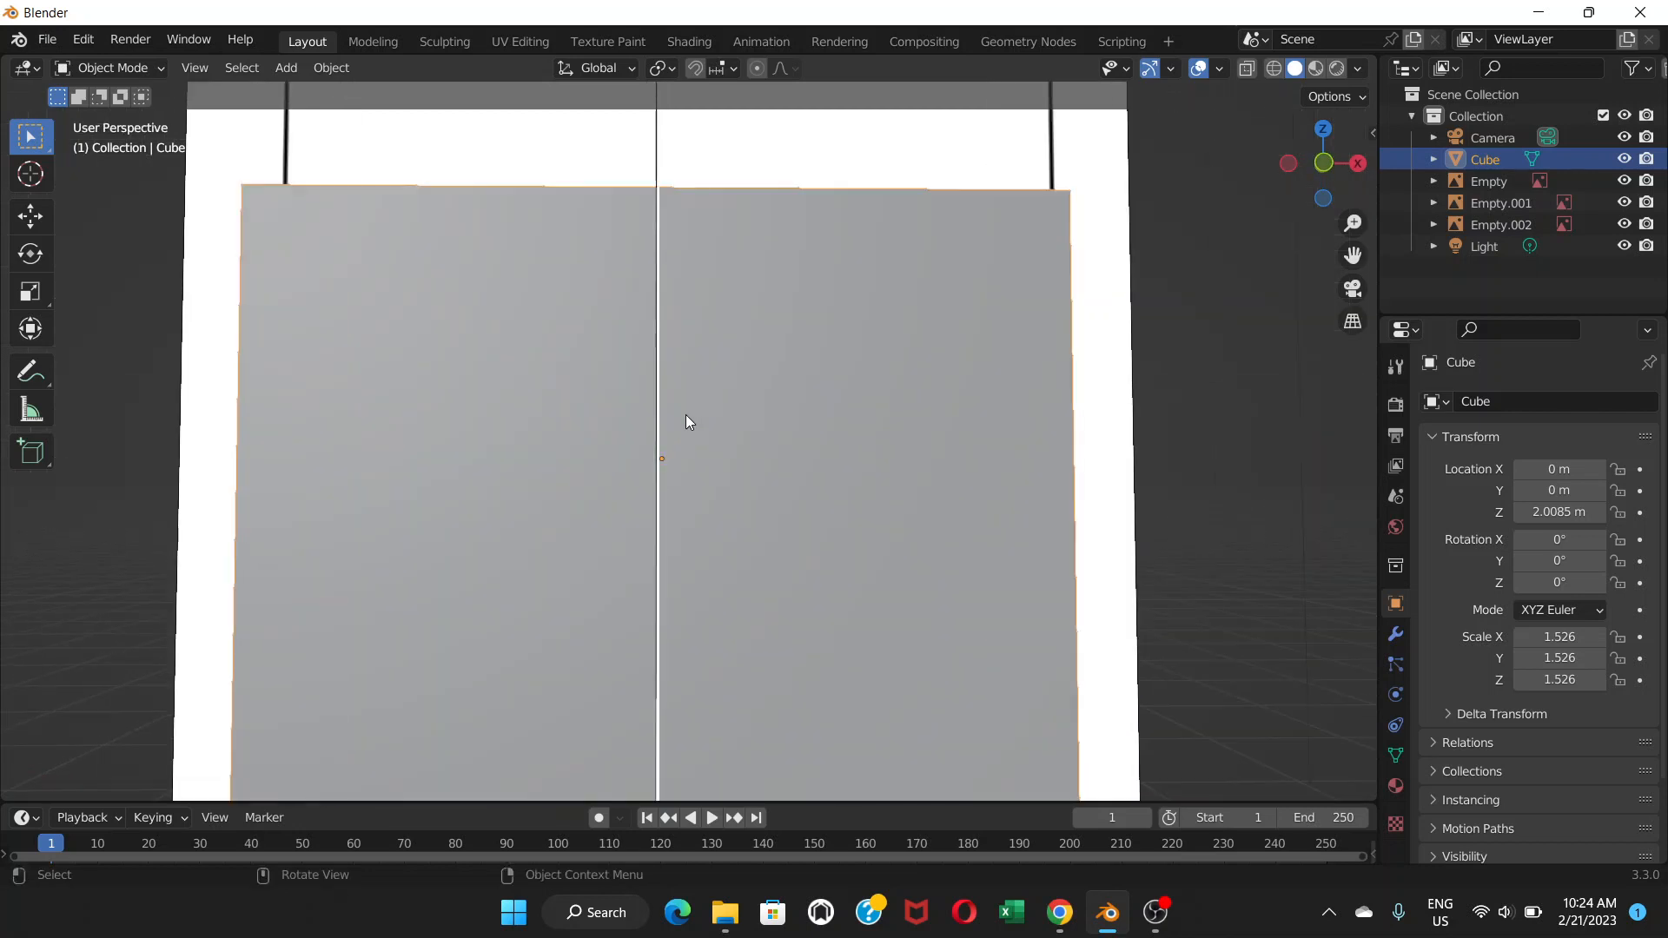
{"action": "key", "text": "KP_1"}
{"action": "scroll", "coordinate": [685, 423], "scroll_direction": "down", "scroll_amount": 1}
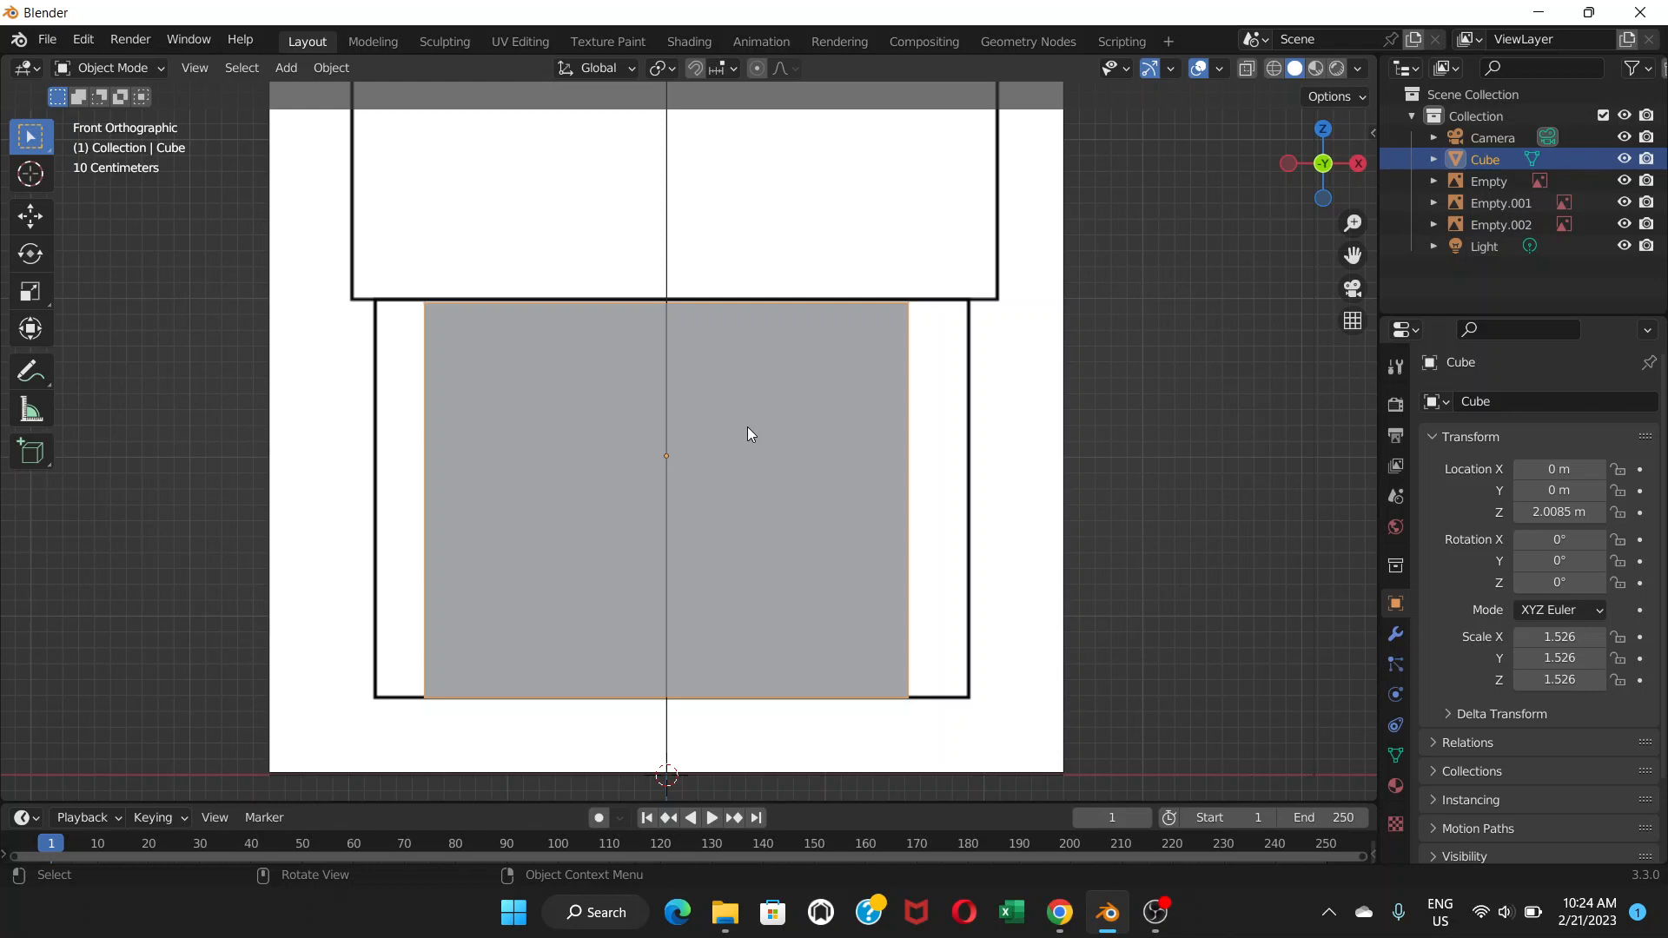
{"action": "key", "text": "s"}
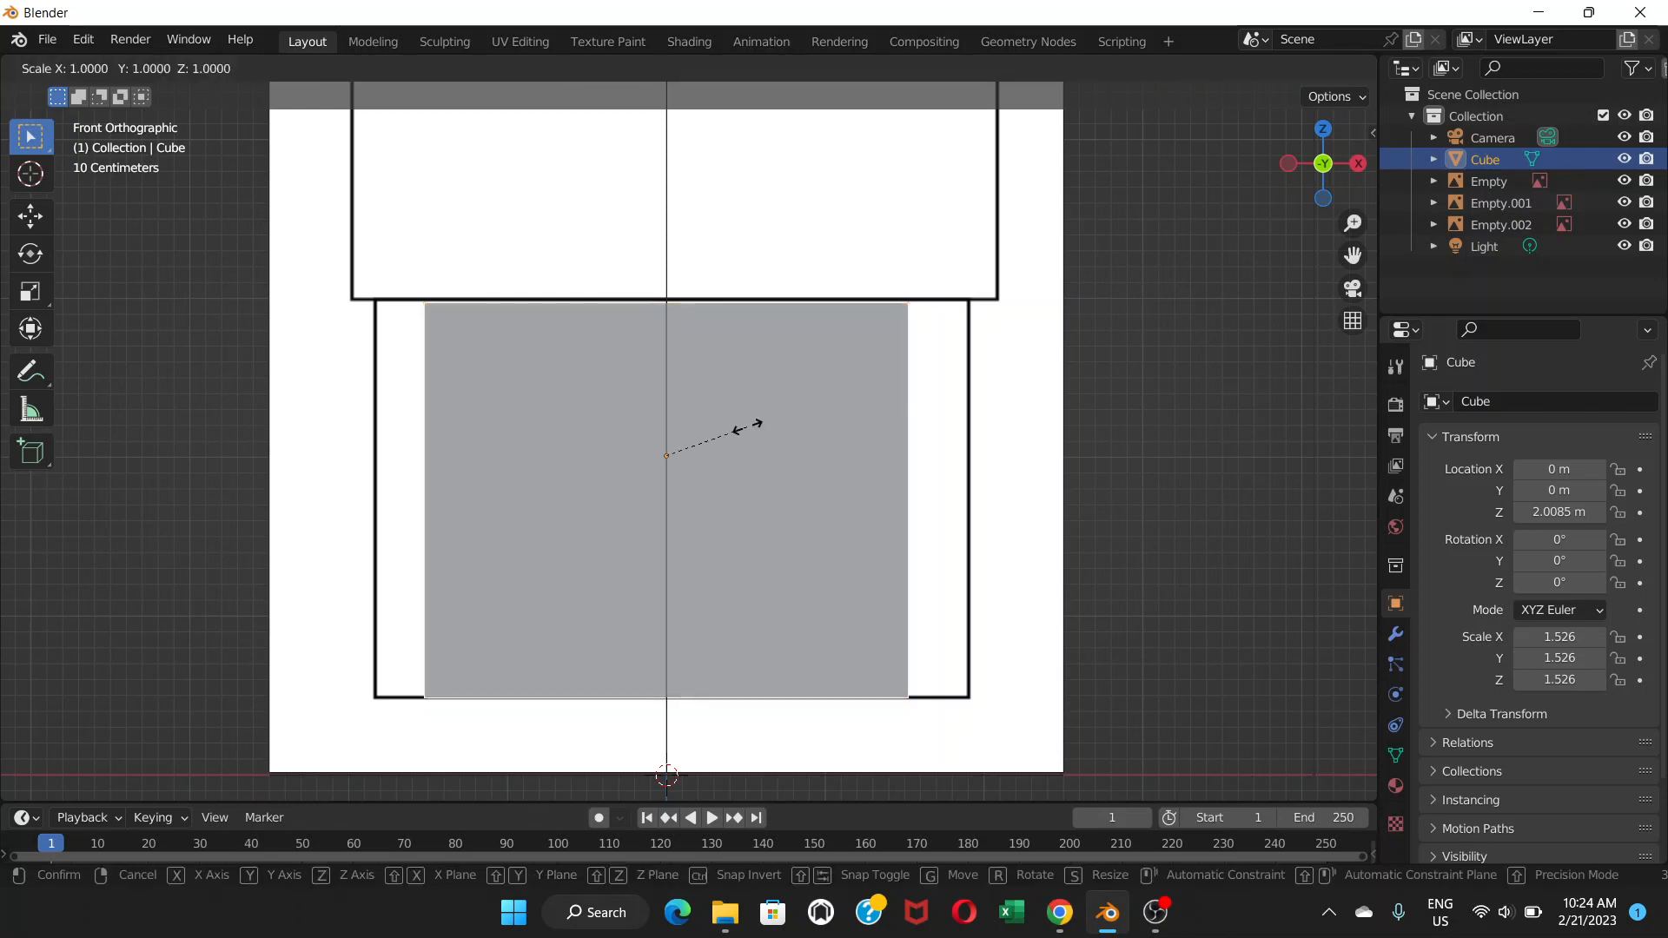
{"action": "key", "text": "x"}
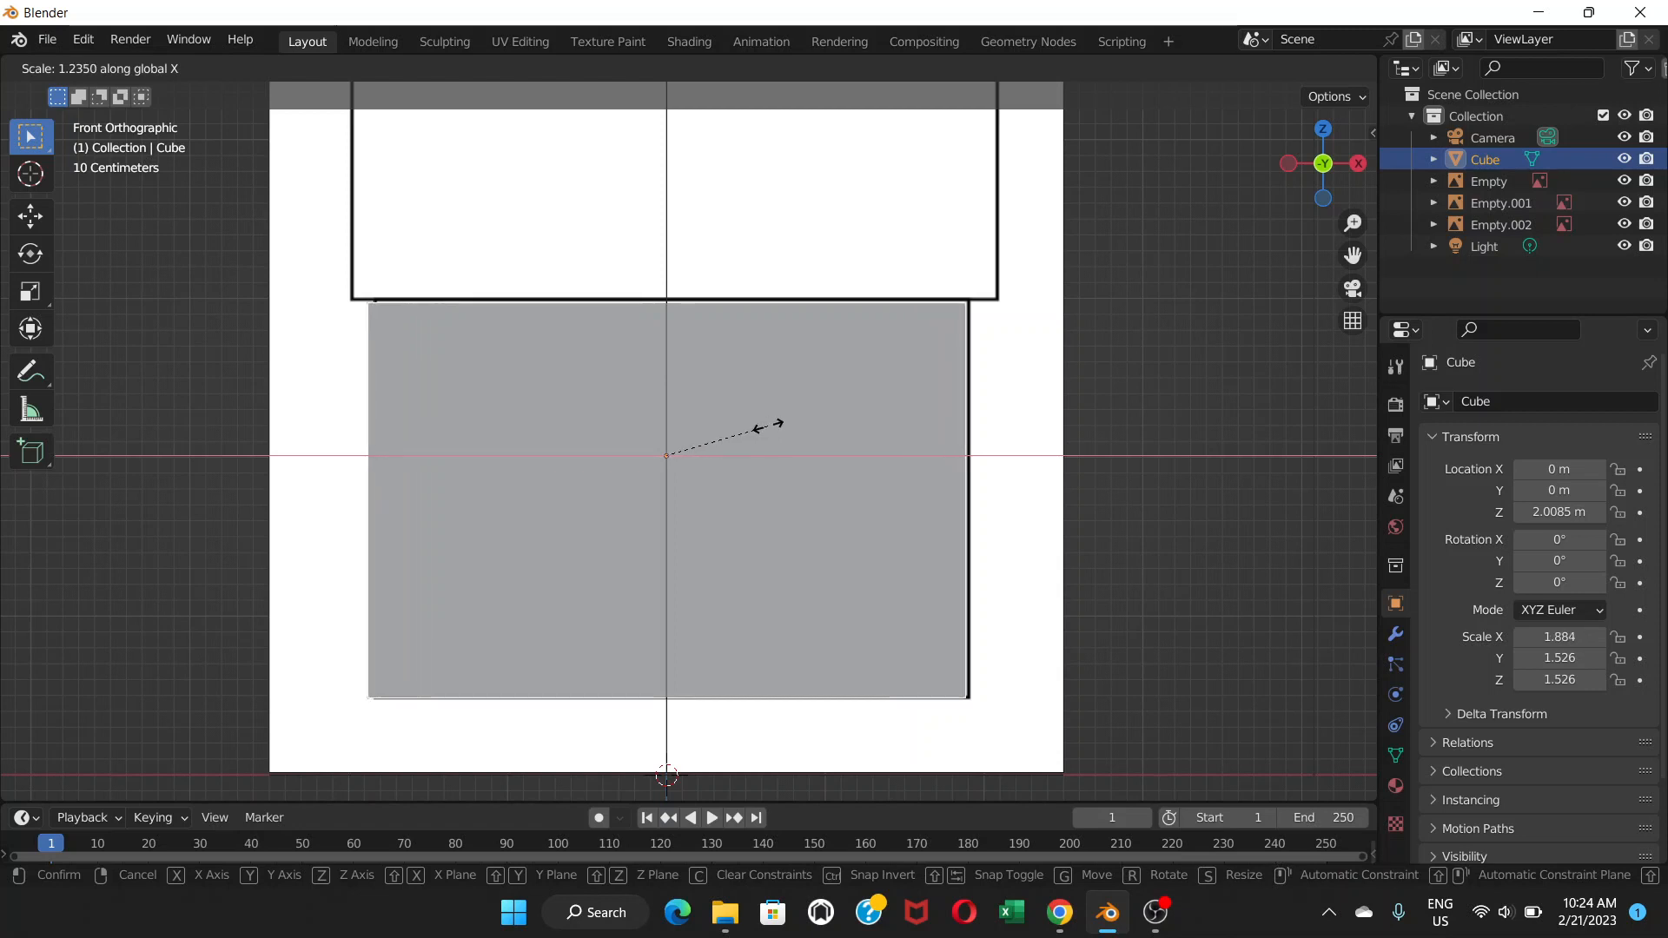
{"action": "left_click", "coordinate": [768, 425]}
{"action": "scroll", "coordinate": [511, 349], "scroll_direction": "down", "scroll_amount": 2}
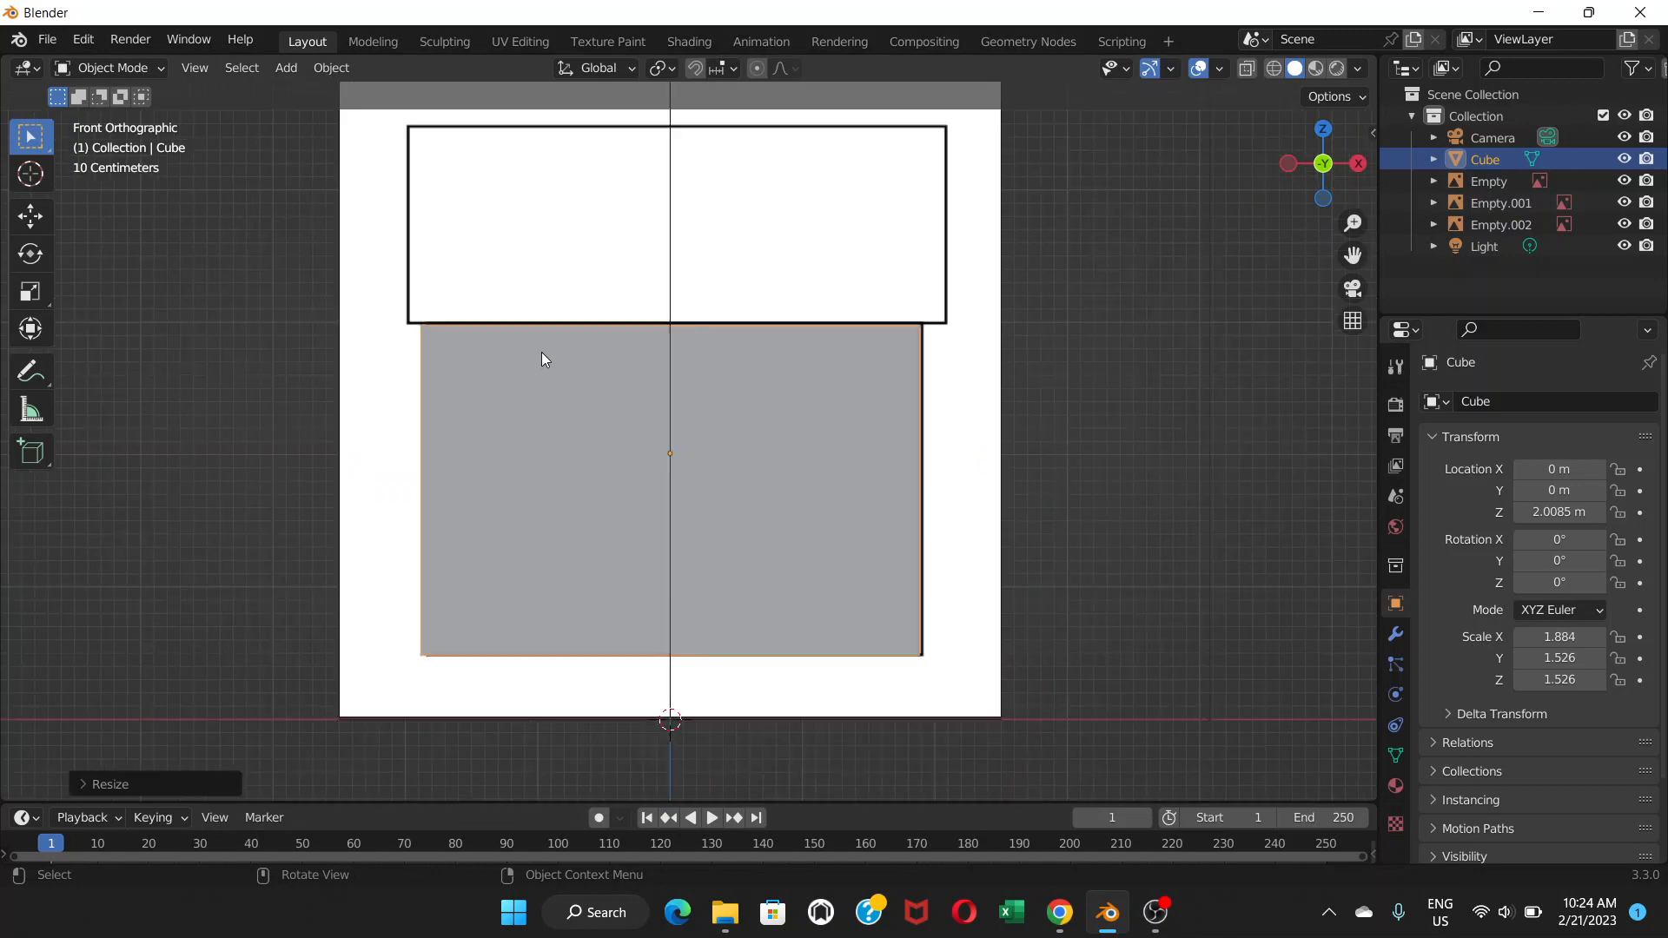
{"action": "middle_click_drag", "start_coordinate": [591, 368], "coordinate": [775, 438]}
{"action": "scroll", "coordinate": [510, 429], "scroll_direction": "down", "scroll_amount": 6}
{"action": "scroll", "coordinate": [682, 490], "scroll_direction": "up", "scroll_amount": 4}
{"action": "scroll", "coordinate": [775, 438], "scroll_direction": "down", "scroll_amount": 1}
{"action": "scroll", "coordinate": [717, 438], "scroll_direction": "up", "scroll_amount": 2}
{"action": "scroll", "coordinate": [714, 438], "scroll_direction": "down", "scroll_amount": 6}
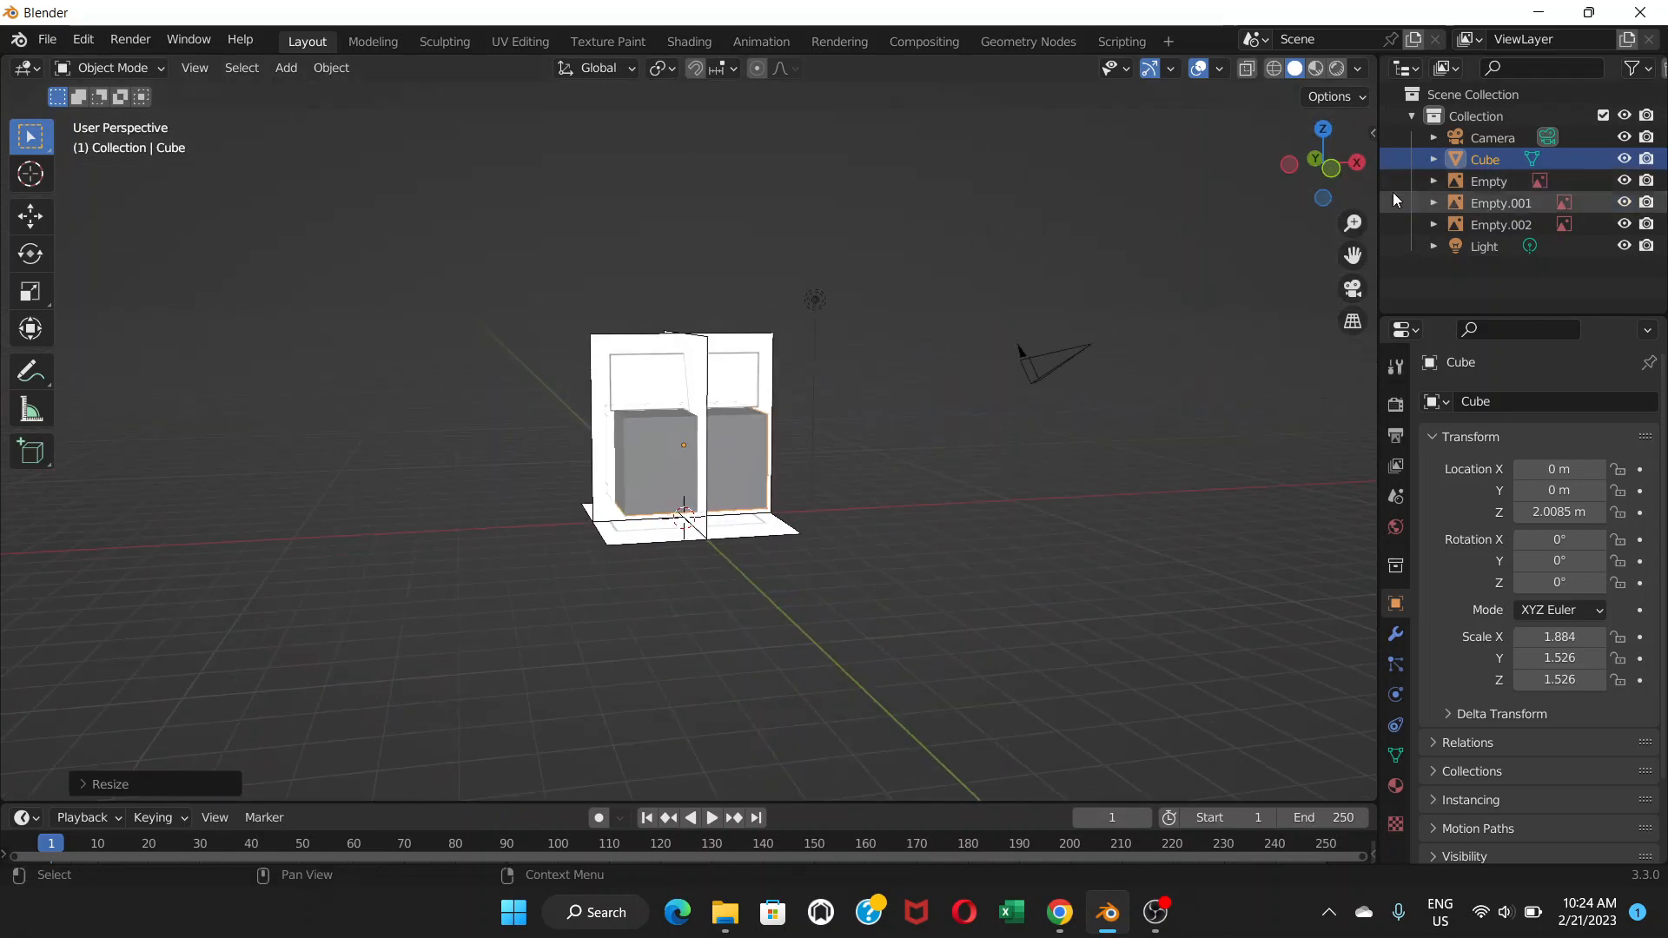
{"action": "middle_click_drag", "start_coordinate": [750, 442], "coordinate": [904, 423]}
{"action": "scroll", "coordinate": [712, 429], "scroll_direction": "up", "scroll_amount": 4}
{"action": "scroll", "coordinate": [712, 425], "scroll_direction": "up", "scroll_amount": 2}
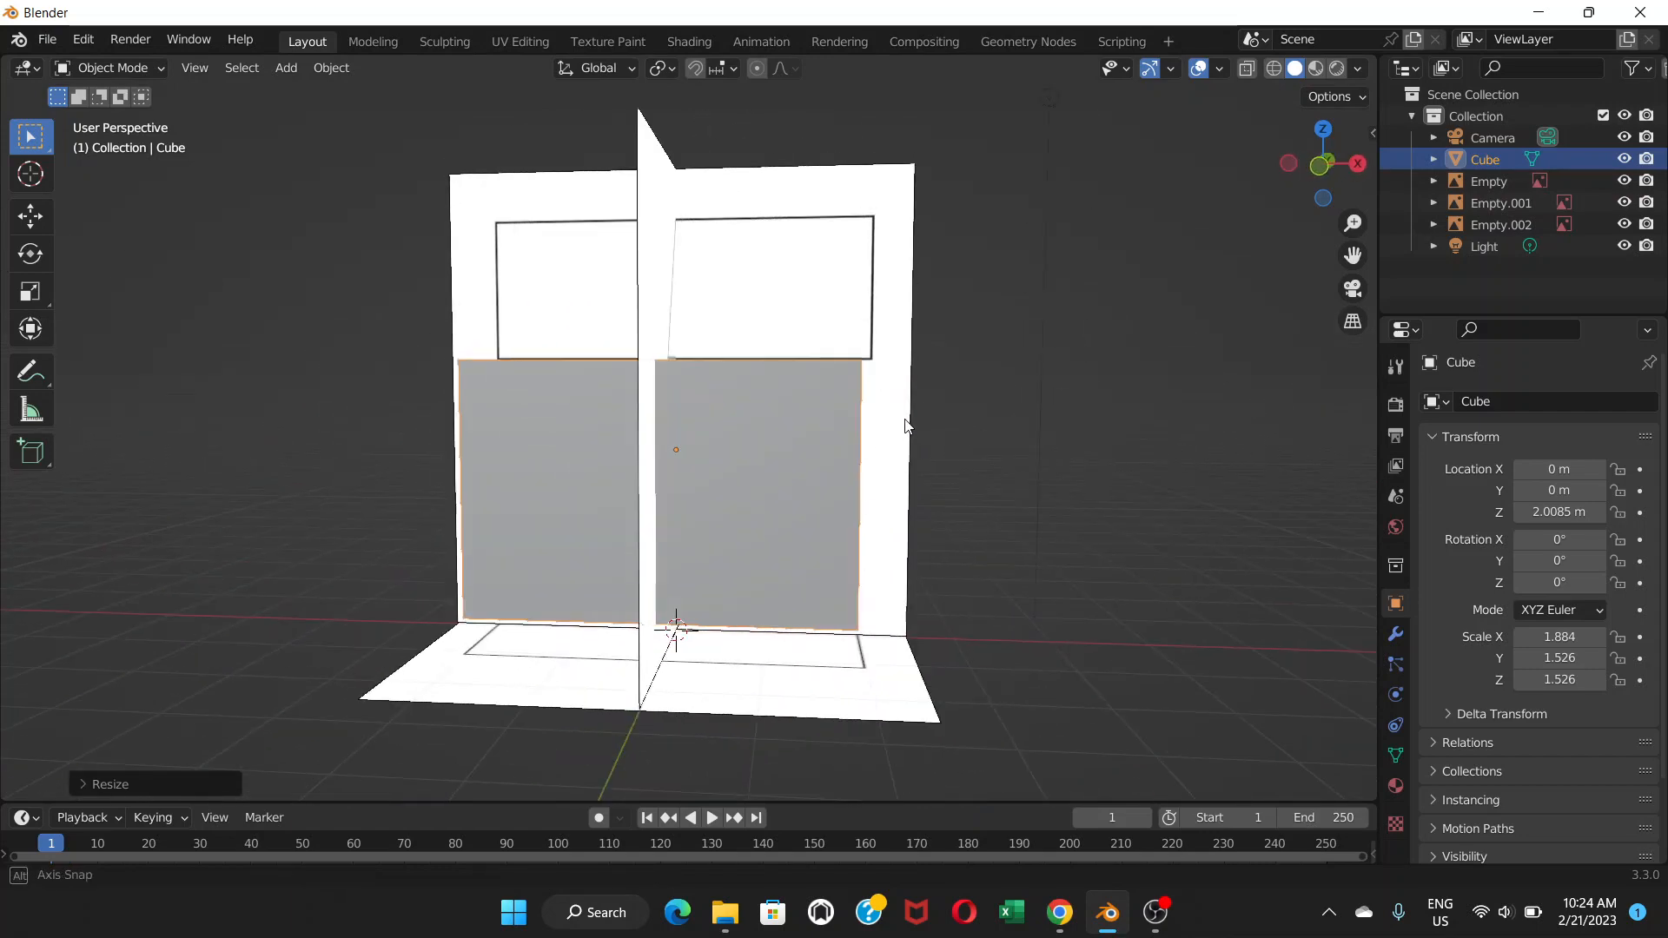
{"action": "left_click", "coordinate": [1626, 184]}
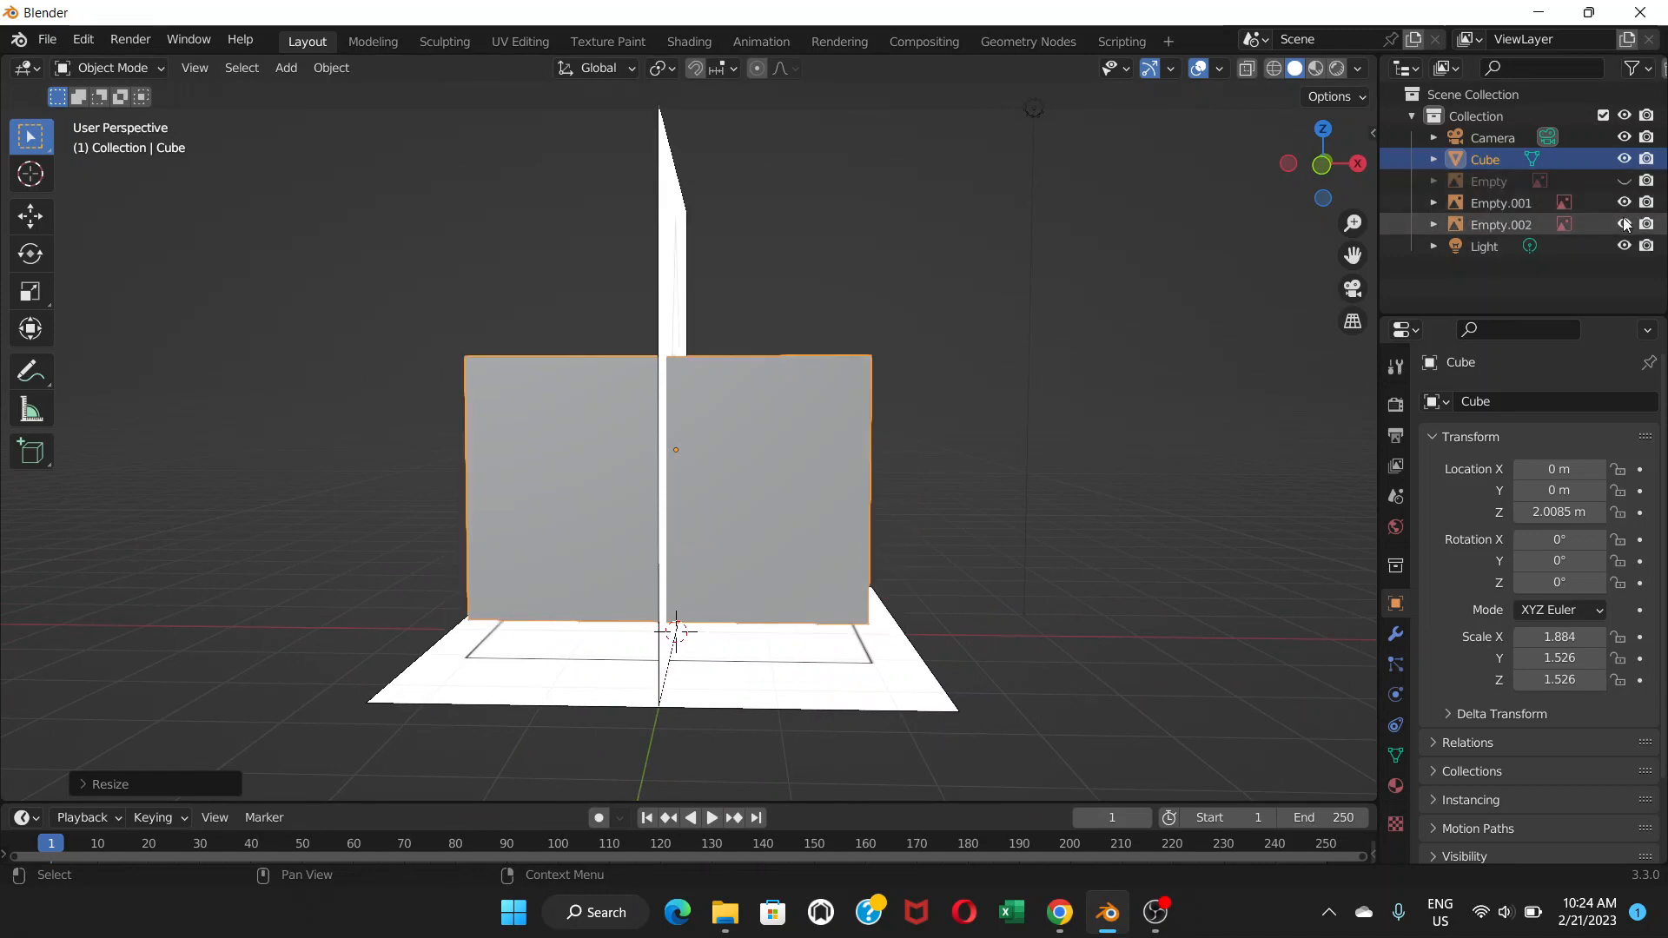
{"action": "left_click", "coordinate": [1626, 204]}
{"action": "left_click", "coordinate": [1626, 225]}
{"action": "mouse_move", "coordinate": [973, 426]}
{"action": "middle_mouse_down"}
{"action": "mouse_move", "coordinate": [799, 499]}
{"action": "mouse_move", "coordinate": [752, 447]}
{"action": "mouse_move", "coordinate": [1074, 423]}
{"action": "mouse_move", "coordinate": [891, 472]}
{"action": "mouse_move", "coordinate": [965, 443]}
{"action": "middle_mouse_up"}
{"action": "left_click", "coordinate": [1623, 181]}
{"action": "left_click", "coordinate": [1622, 203]}
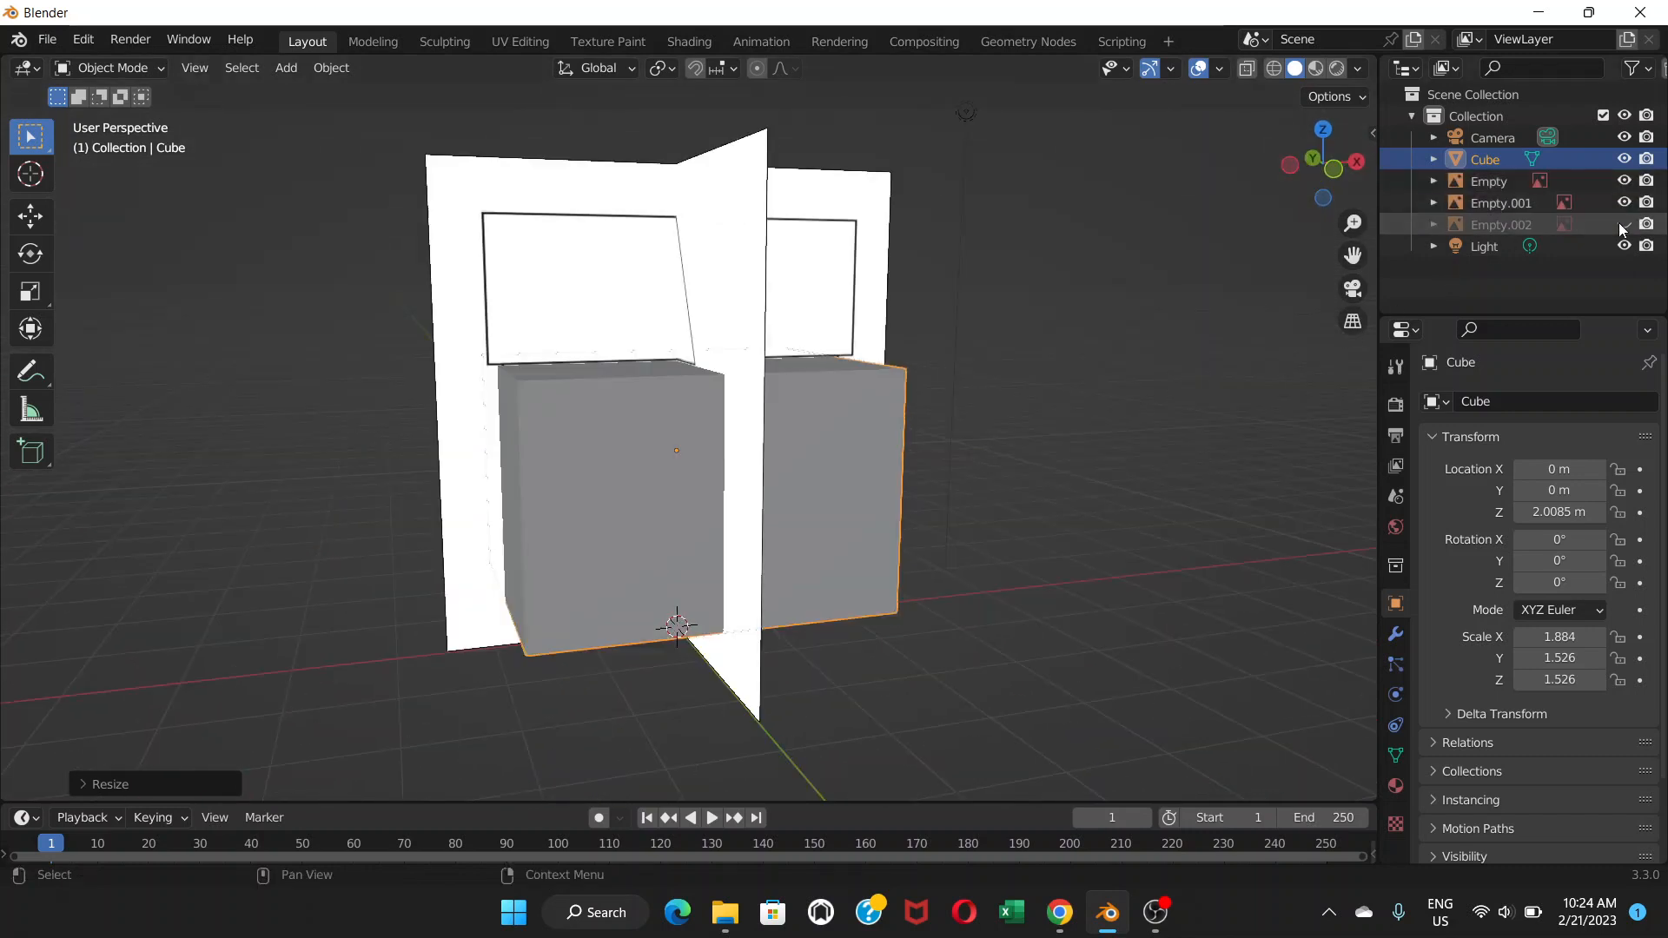
{"action": "left_click", "coordinate": [1621, 225]}
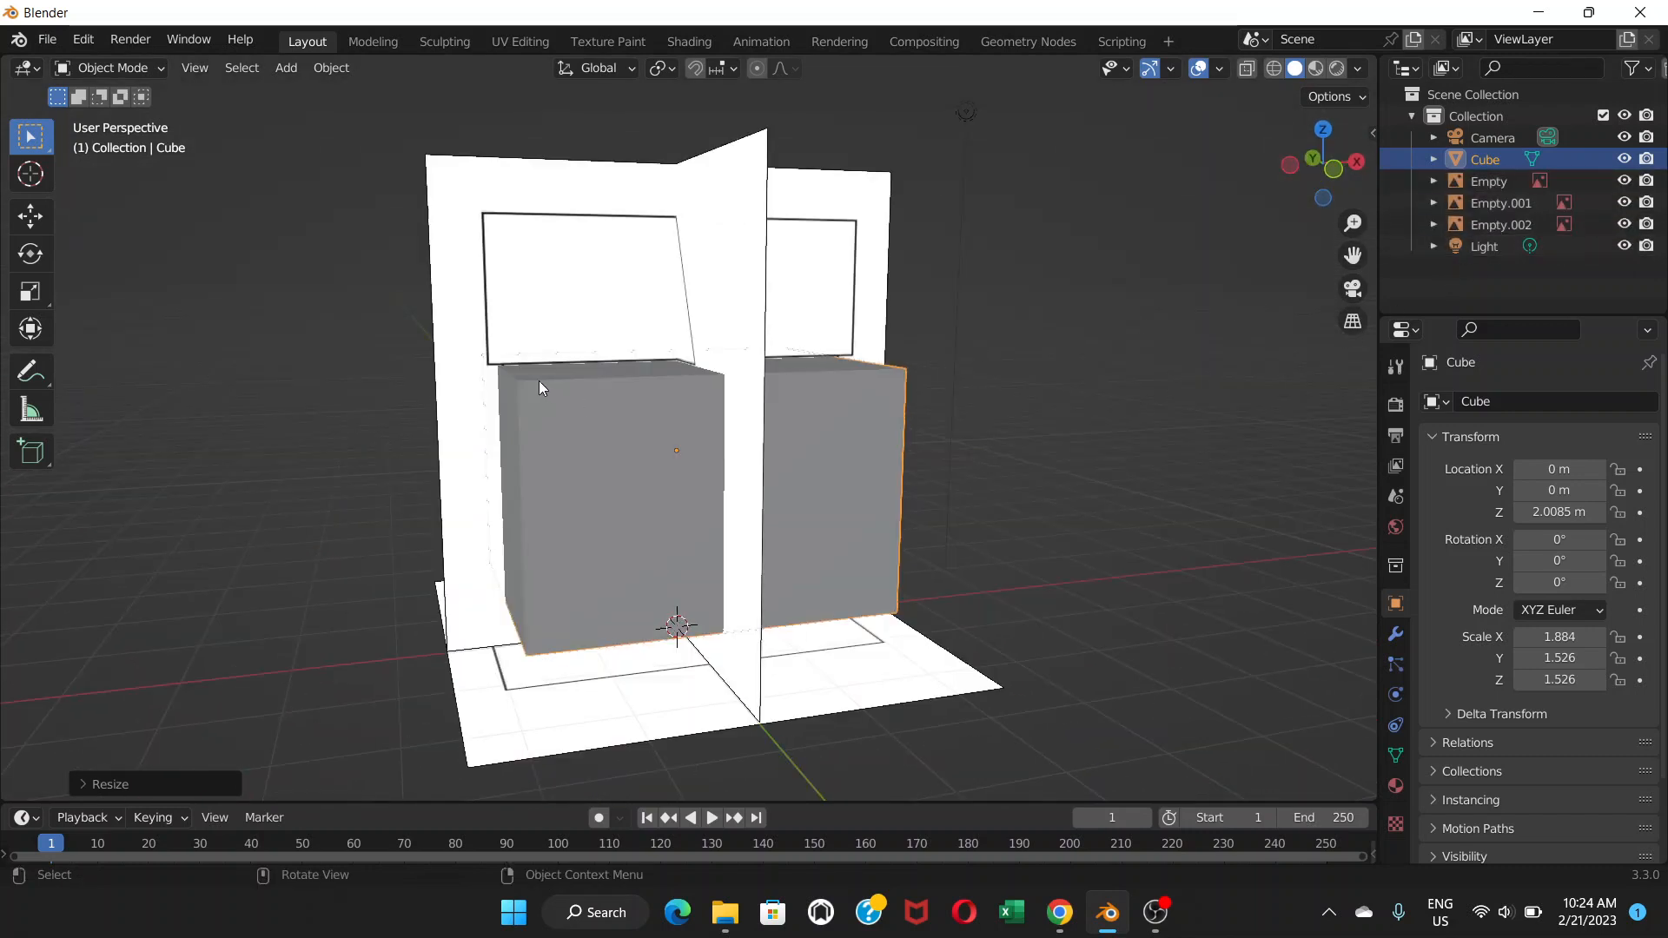